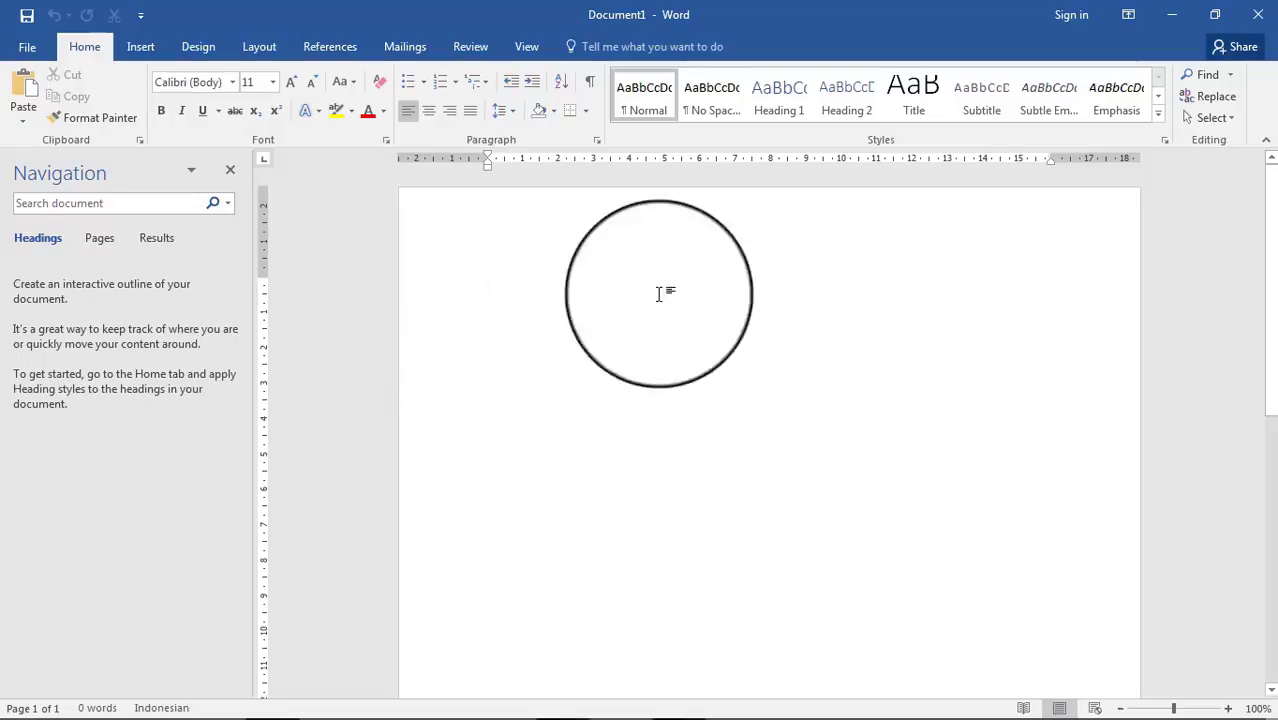
- Open the recent book 'Bom Neraka, Munajat Maraton Reflektif' and scroll down toward its dedication page
click(27, 47)
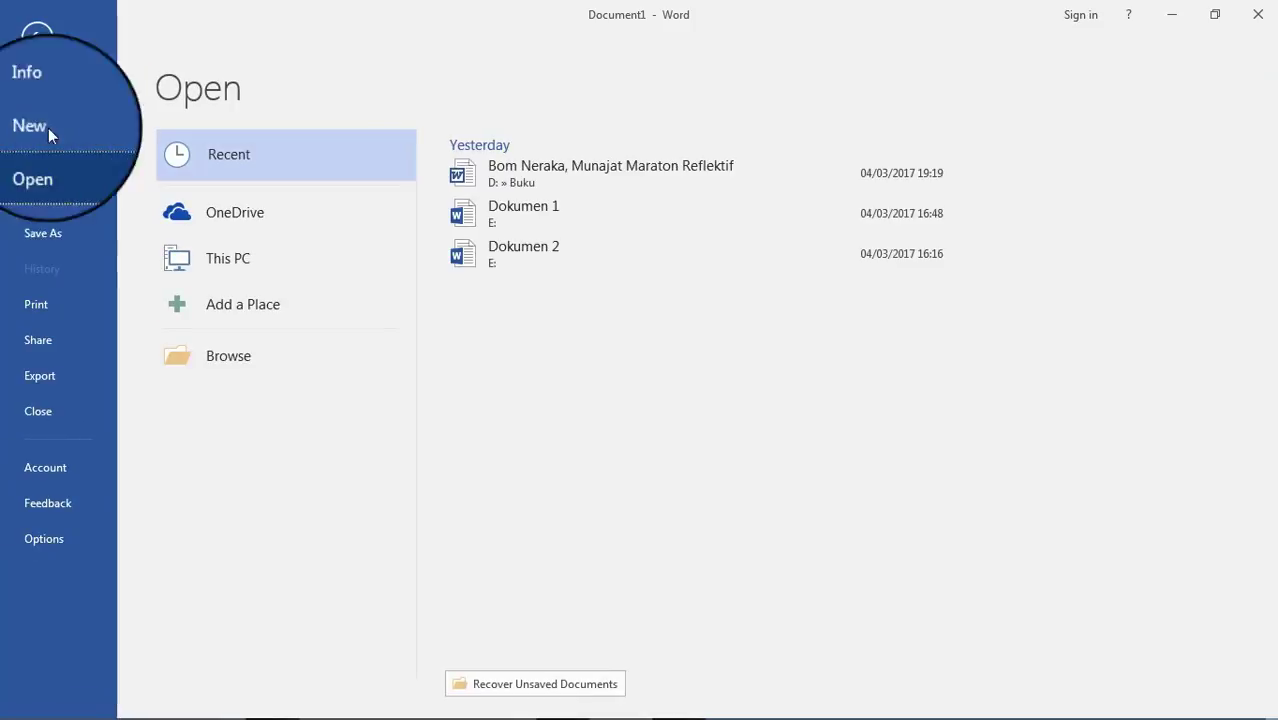
click(630, 174)
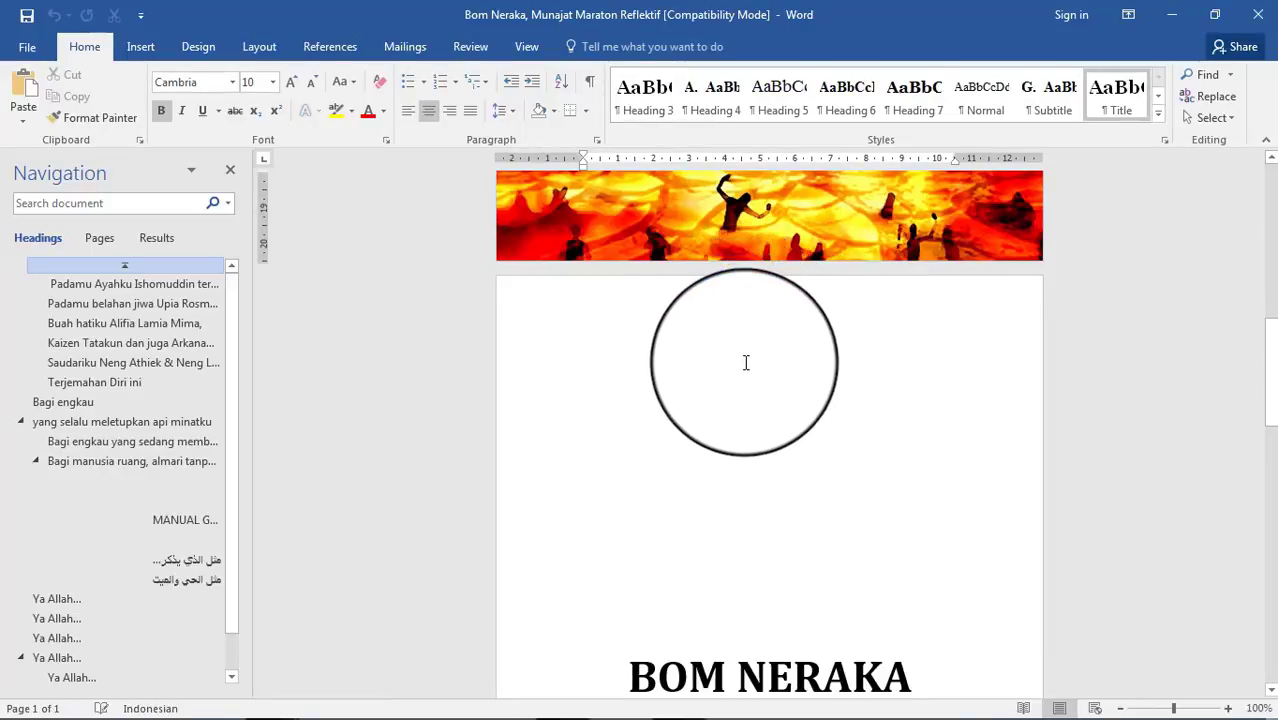
scroll(745, 362, down, 3)
scroll(745, 362, down, 5)
scroll(745, 362, down, 5)
scroll(745, 362, down, 3)
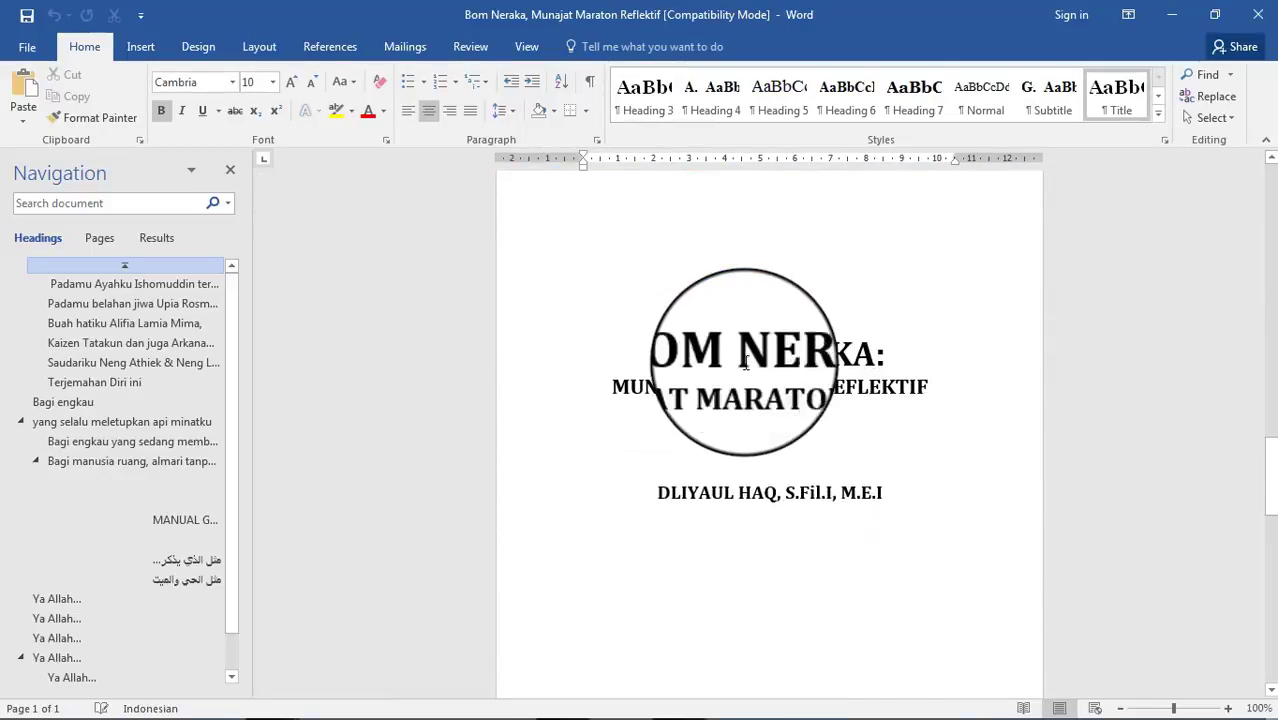
scroll(745, 362, down, 4)
scroll(745, 362, down, 5)
scroll(745, 362, down, 2)
scroll(745, 362, down, 5)
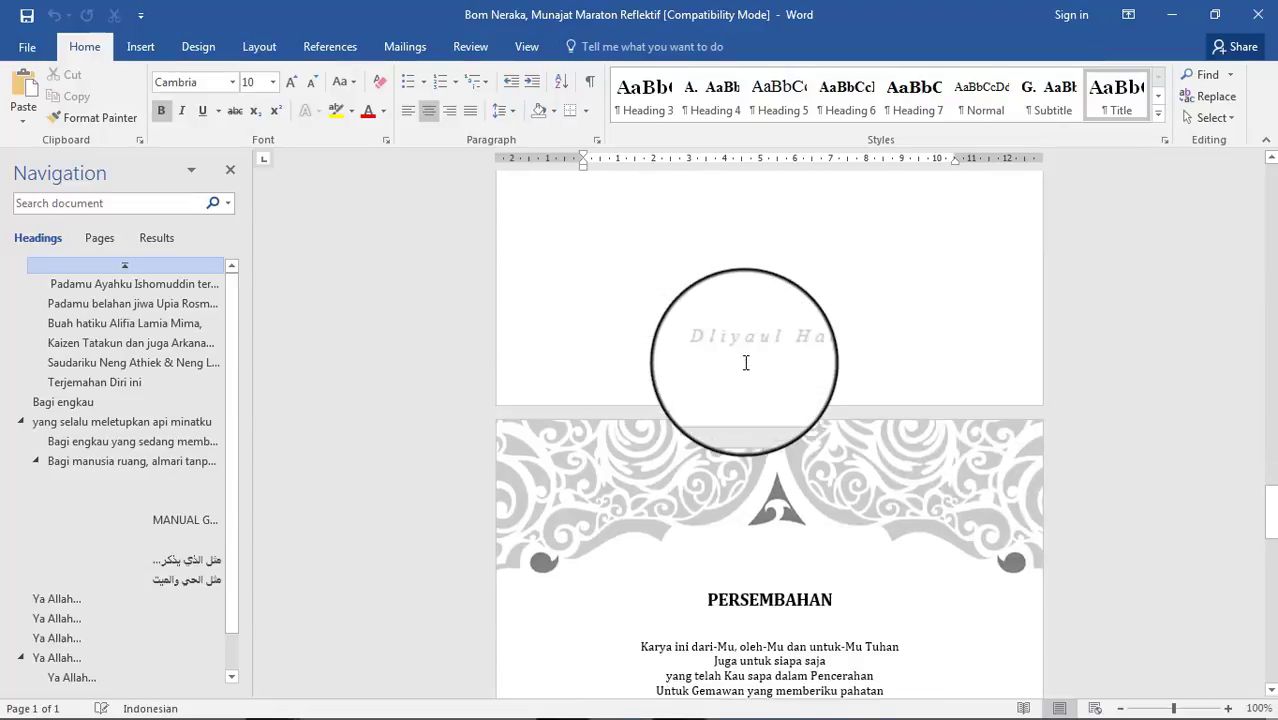
scroll(745, 362, down, 3)
scroll(745, 362, down, 3)
scroll(745, 362, down, 3)
- Select the PERSEMBAHAN dedication lines starting 'Karya ini dari-Mu'
scroll(745, 362, up, 3)
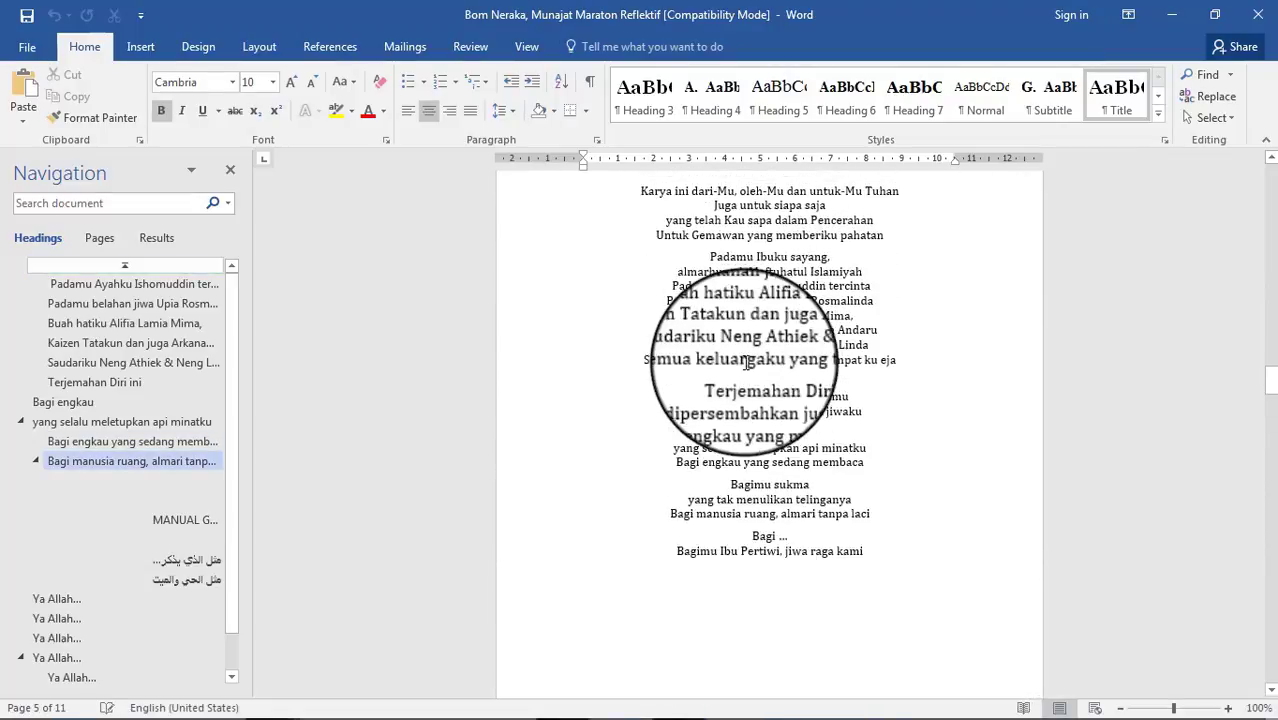
scroll(745, 362, up, 1)
scroll(745, 362, up, 1)
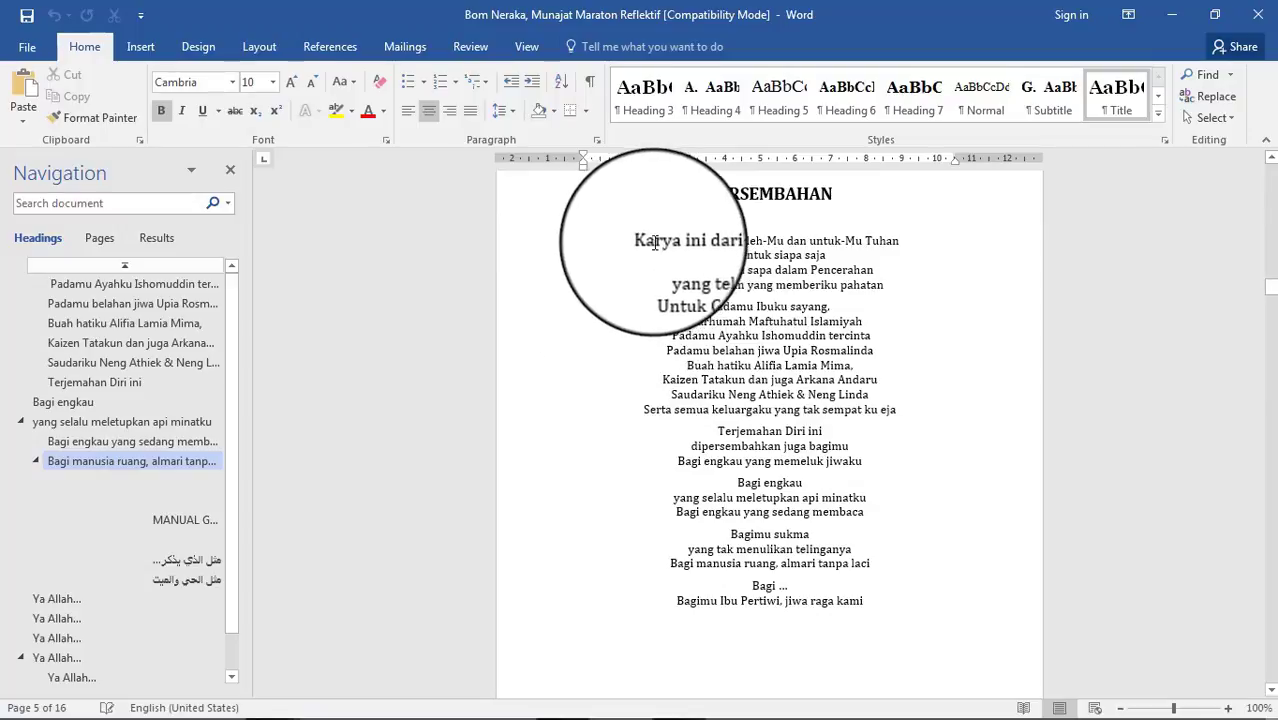
drag(641, 241, 910, 419)
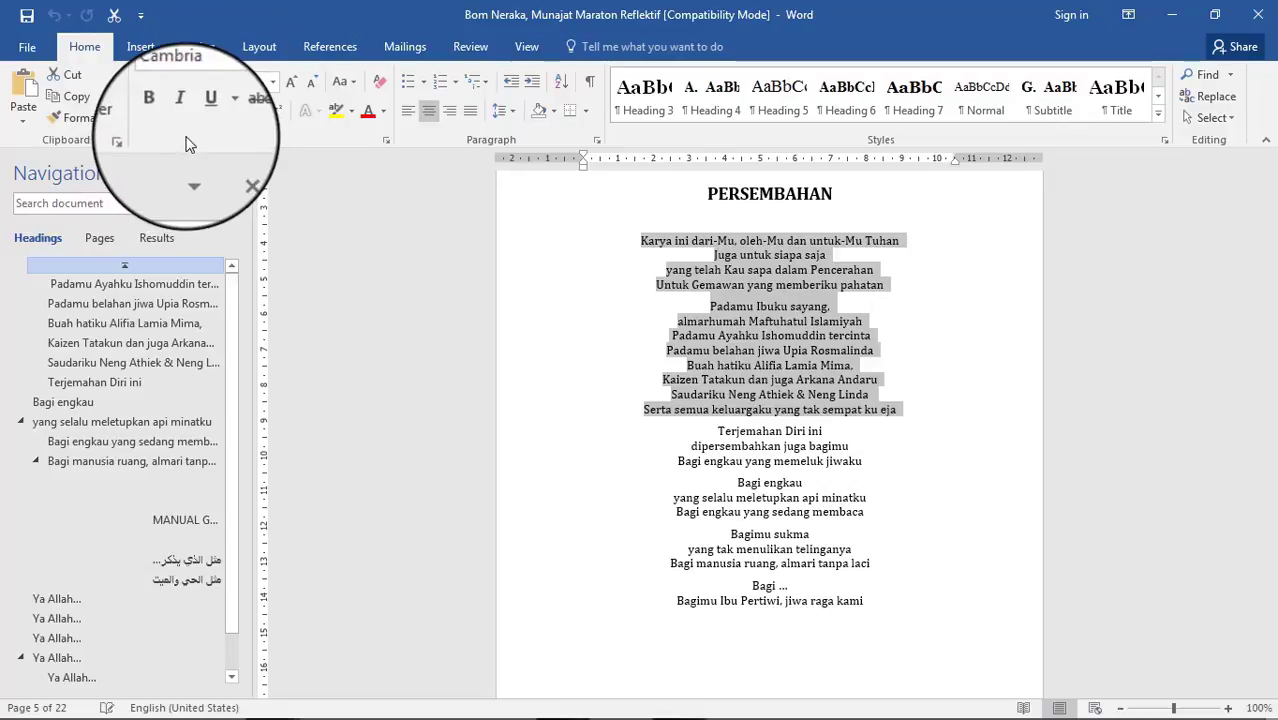
click(233, 85)
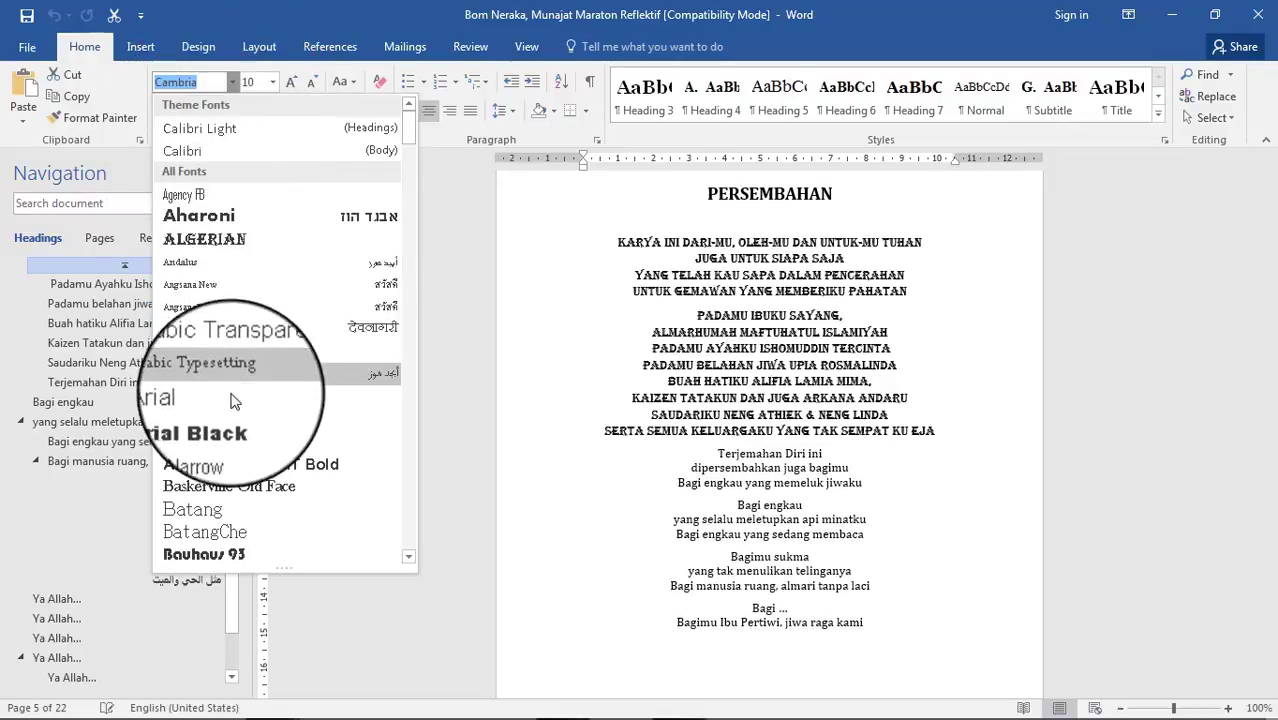
scroll(243, 345, down, 3)
scroll(247, 366, down, 2)
scroll(245, 365, down, 3)
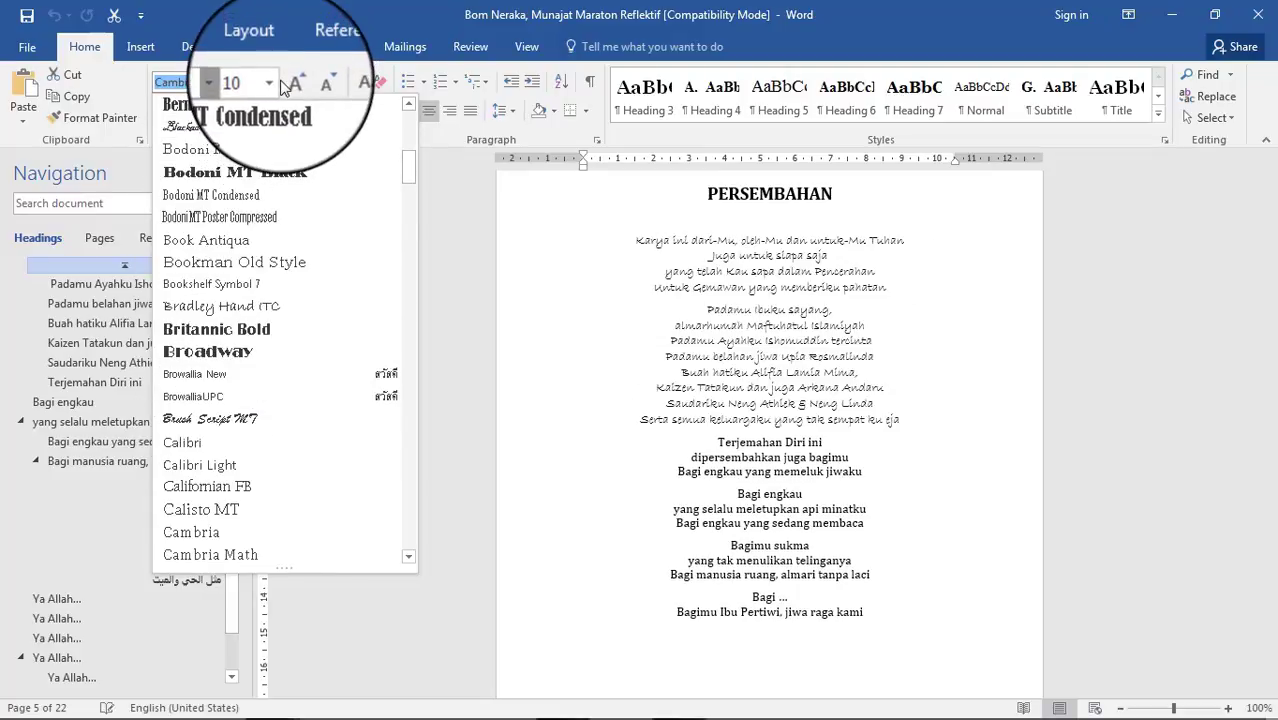
click(247, 82)
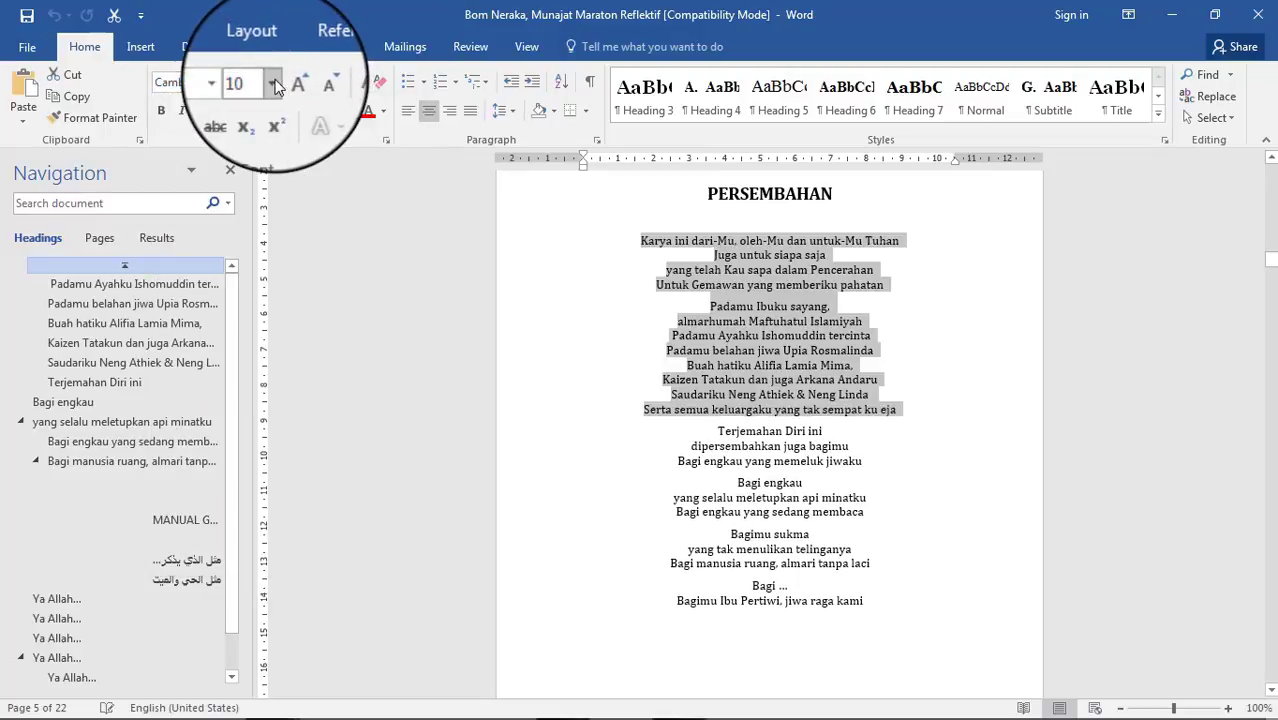
click(272, 82)
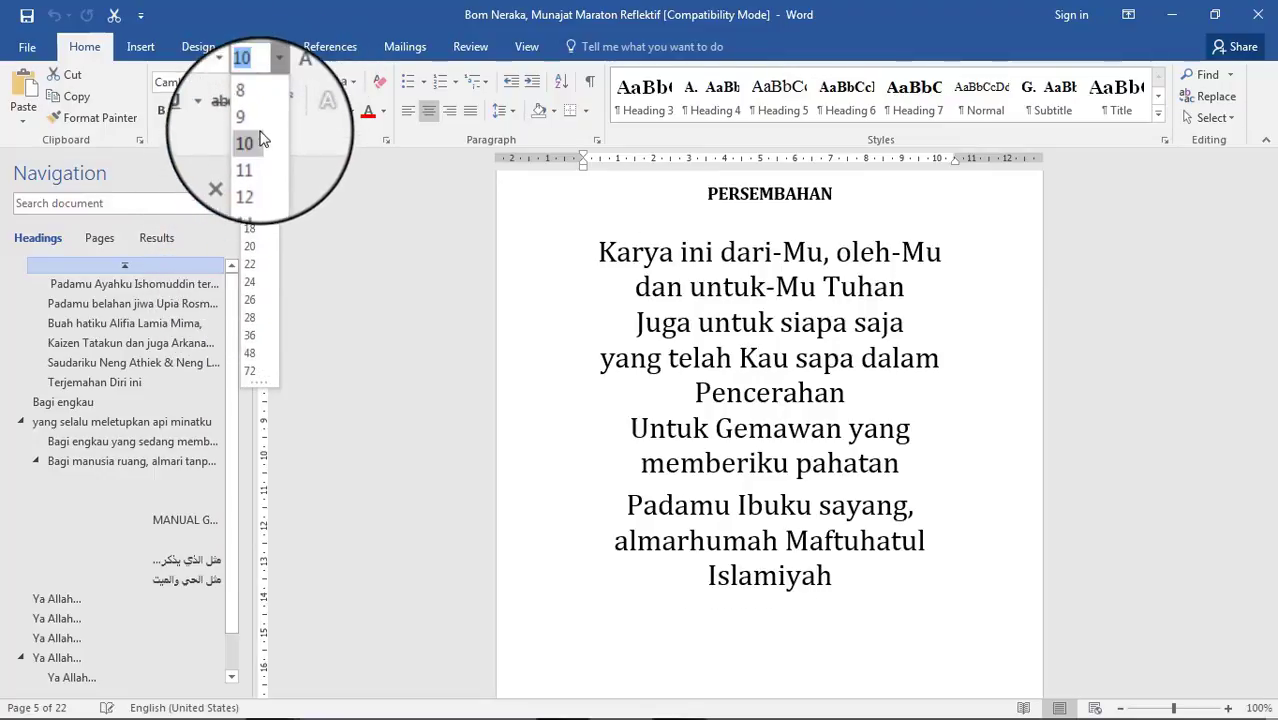
click(308, 146)
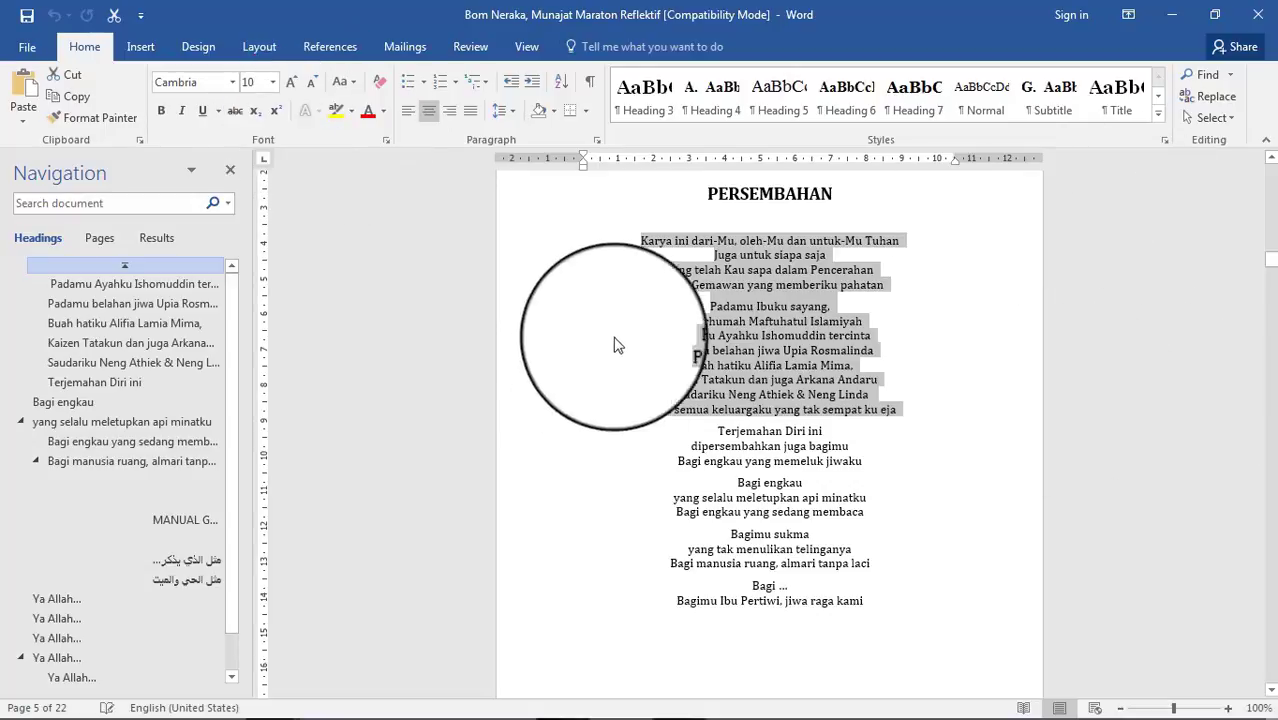
click(386, 141)
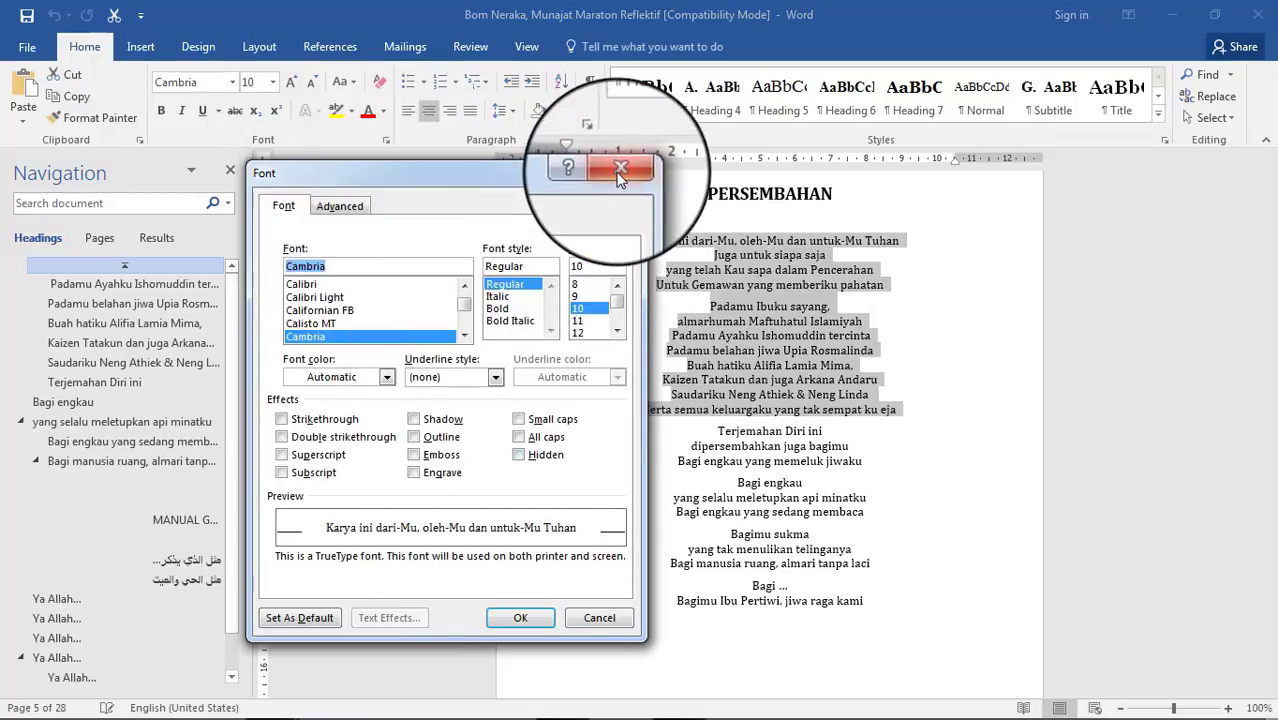
click(620, 170)
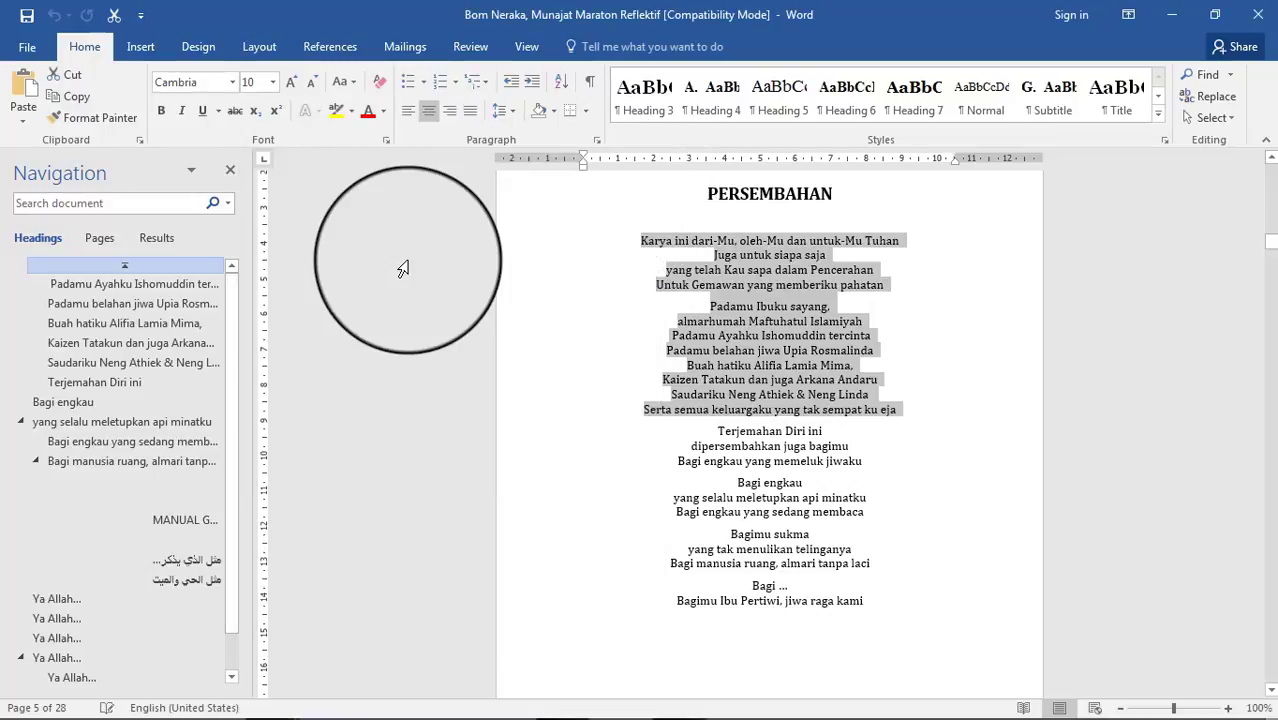
key(ctrl+d)
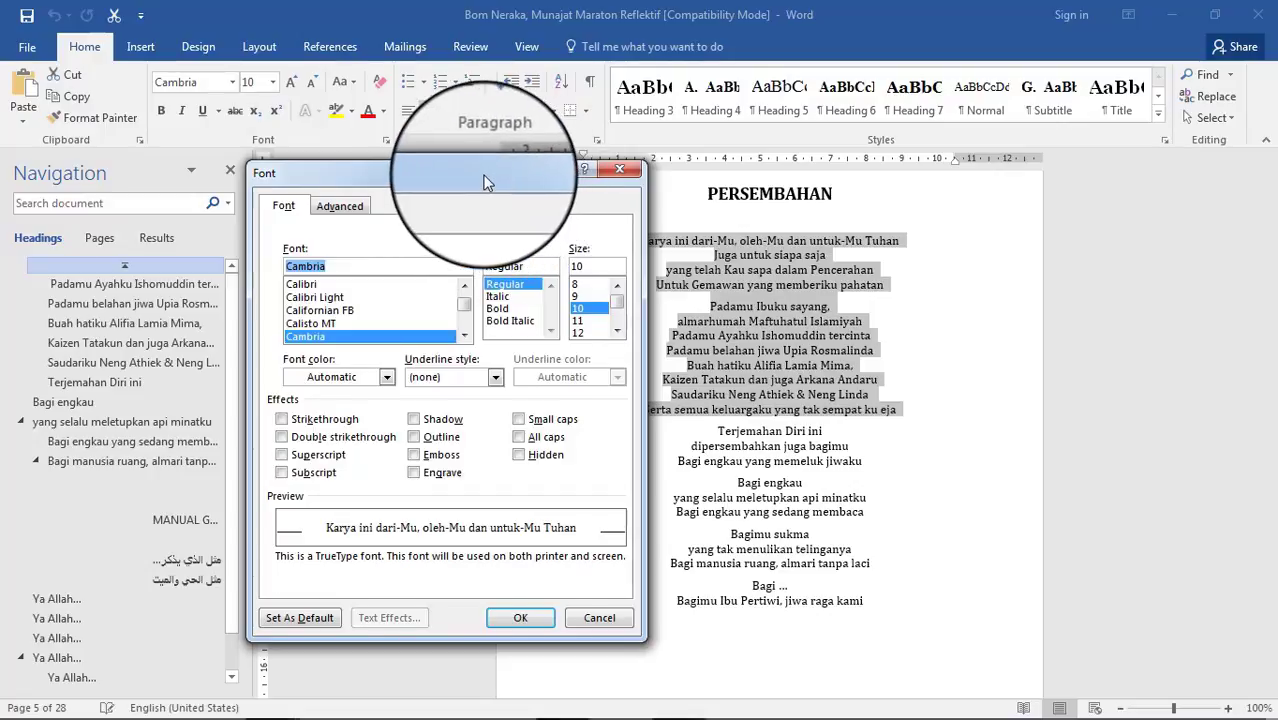
drag(485, 175, 490, 130)
key(Escape)
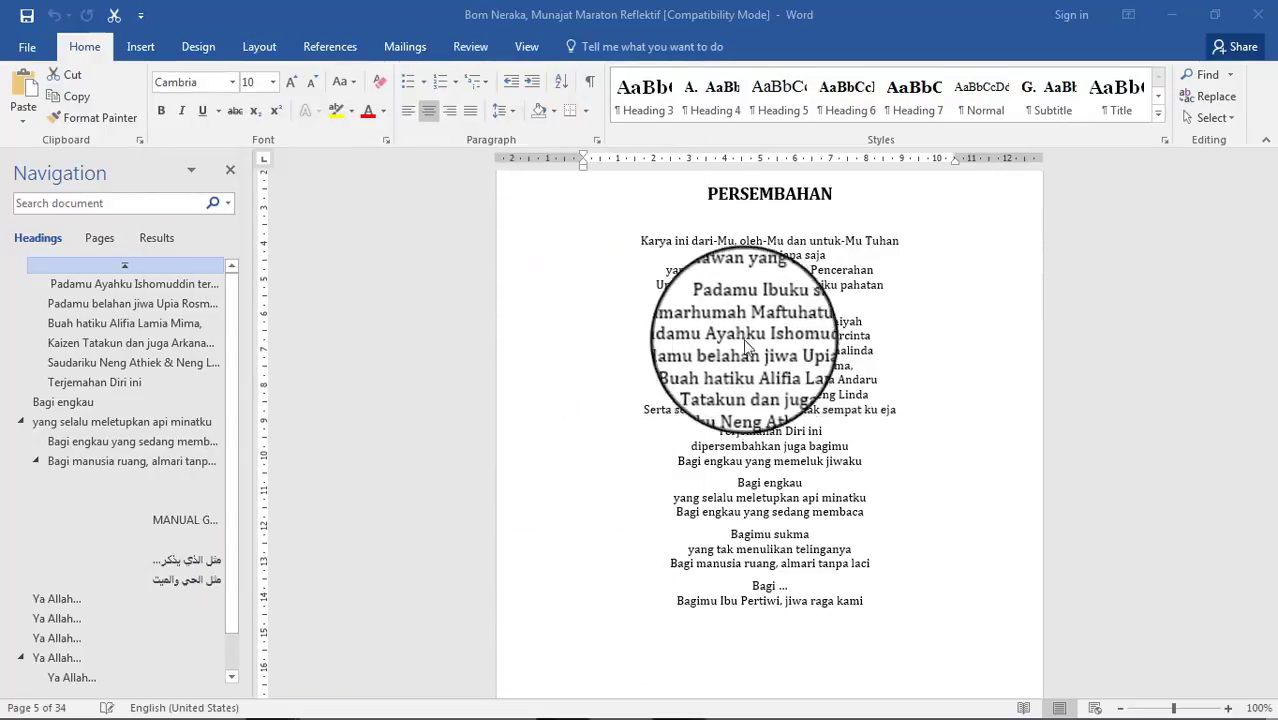
double_click(762, 350)
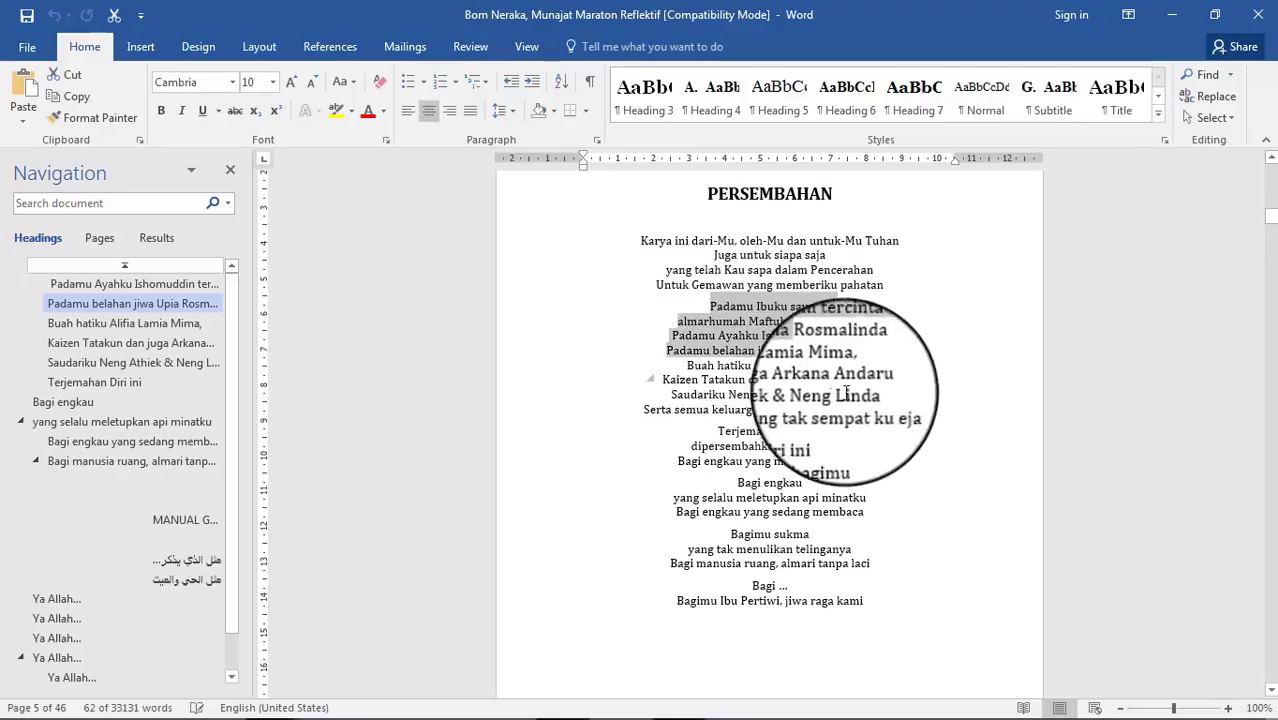
drag(735, 302, 905, 410)
right_click(767, 324)
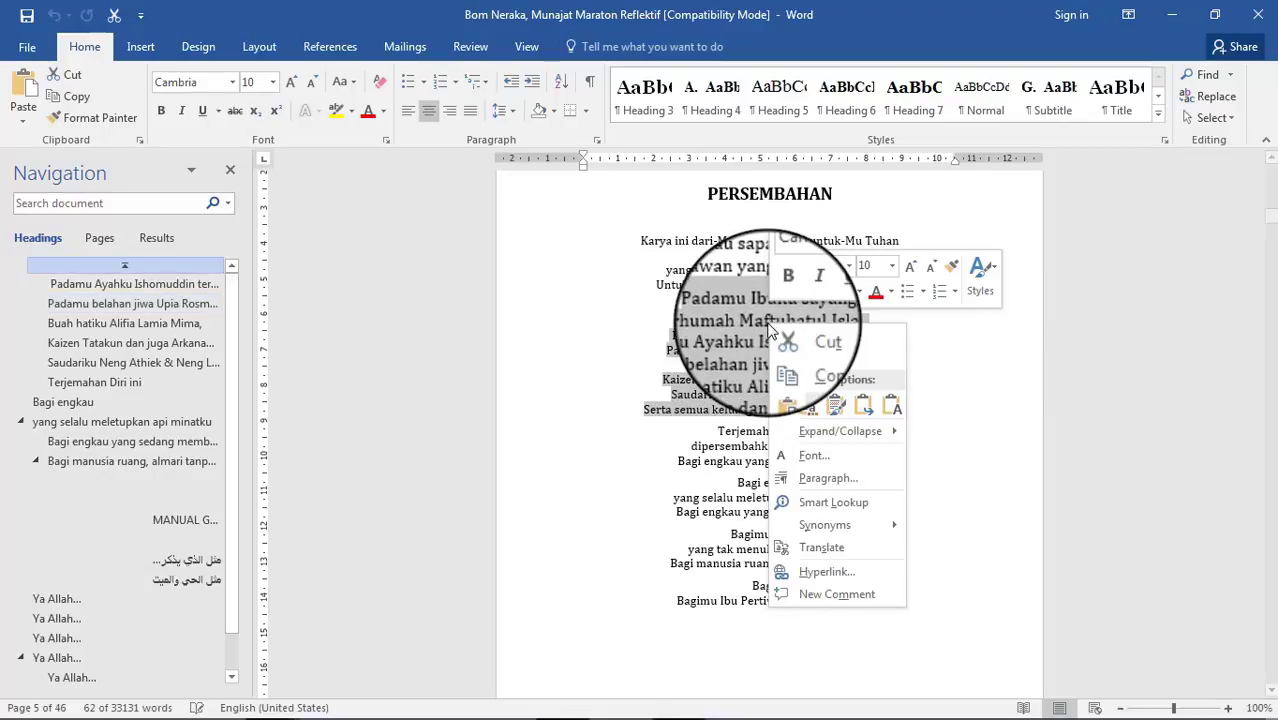
click(816, 451)
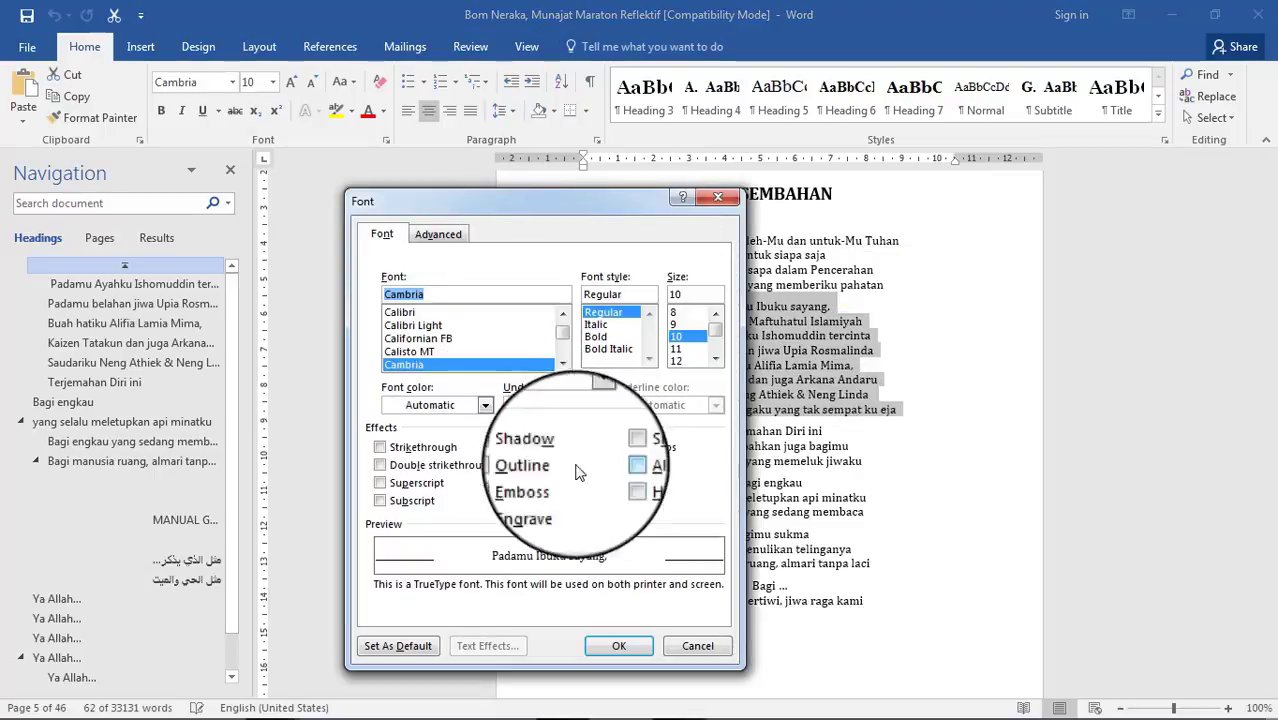
click(717, 197)
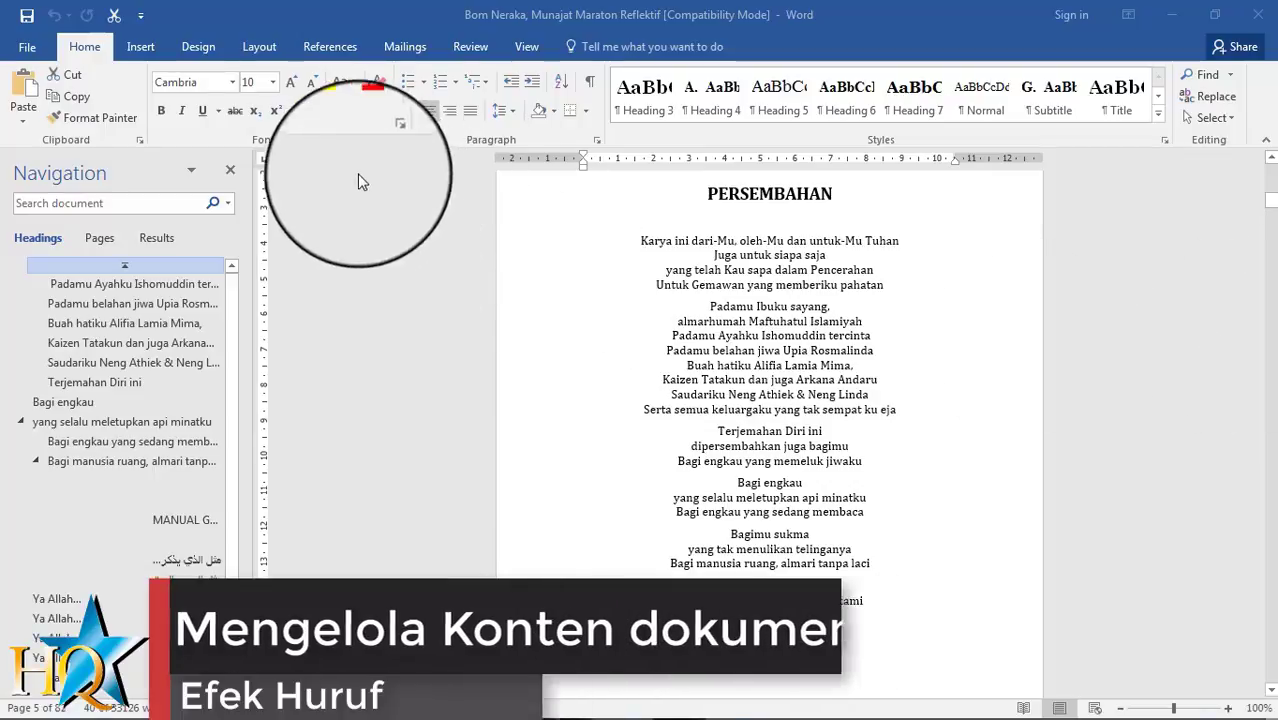
- Open the Font dialog for the paragraph starting 'Padamu Ibuku sayang'
triple_click(716, 315)
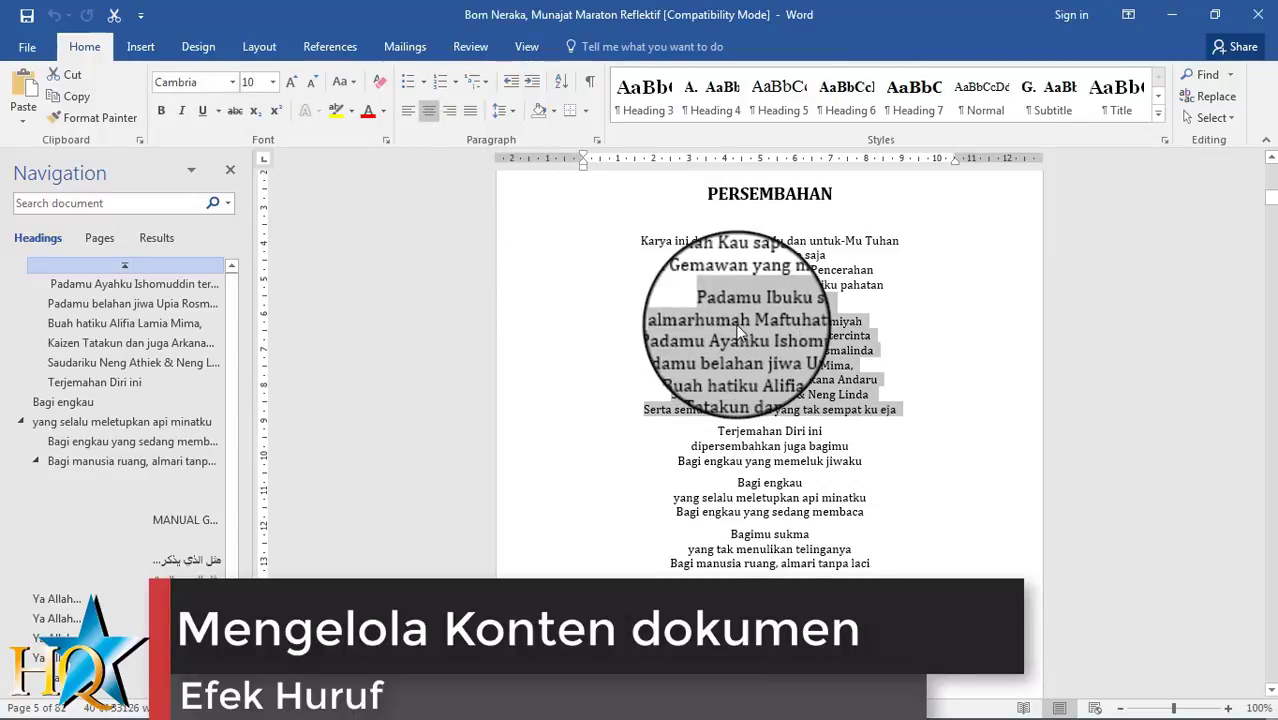
right_click(722, 310)
click(790, 448)
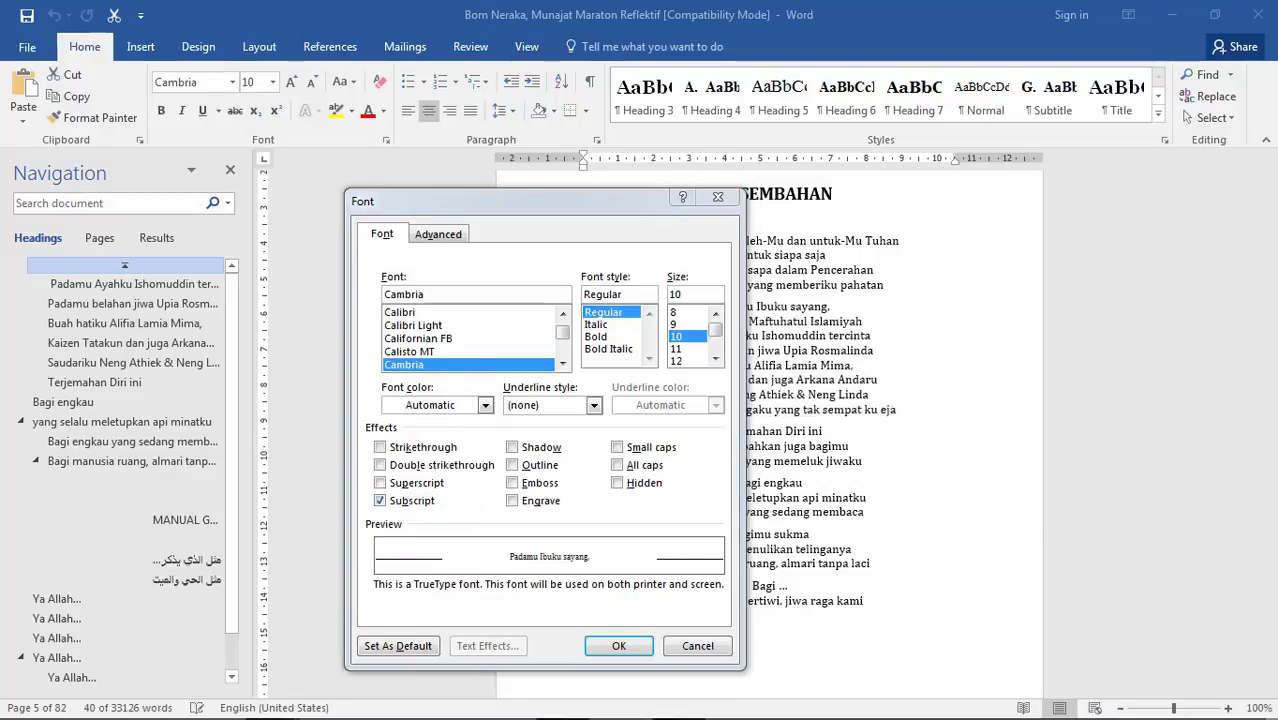
- Try the Superscript, Double strikethrough, Shadow, Outline, Emboss, Engrave and Small caps effects
click(380, 483)
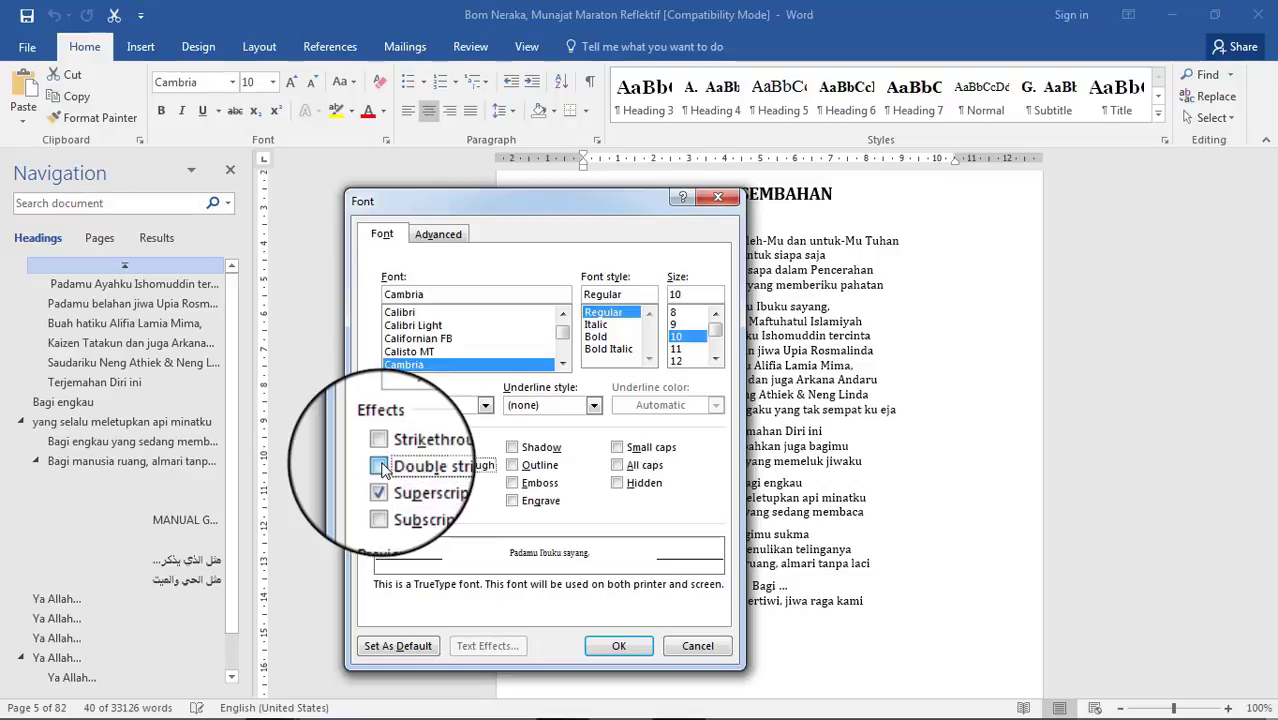
click(378, 483)
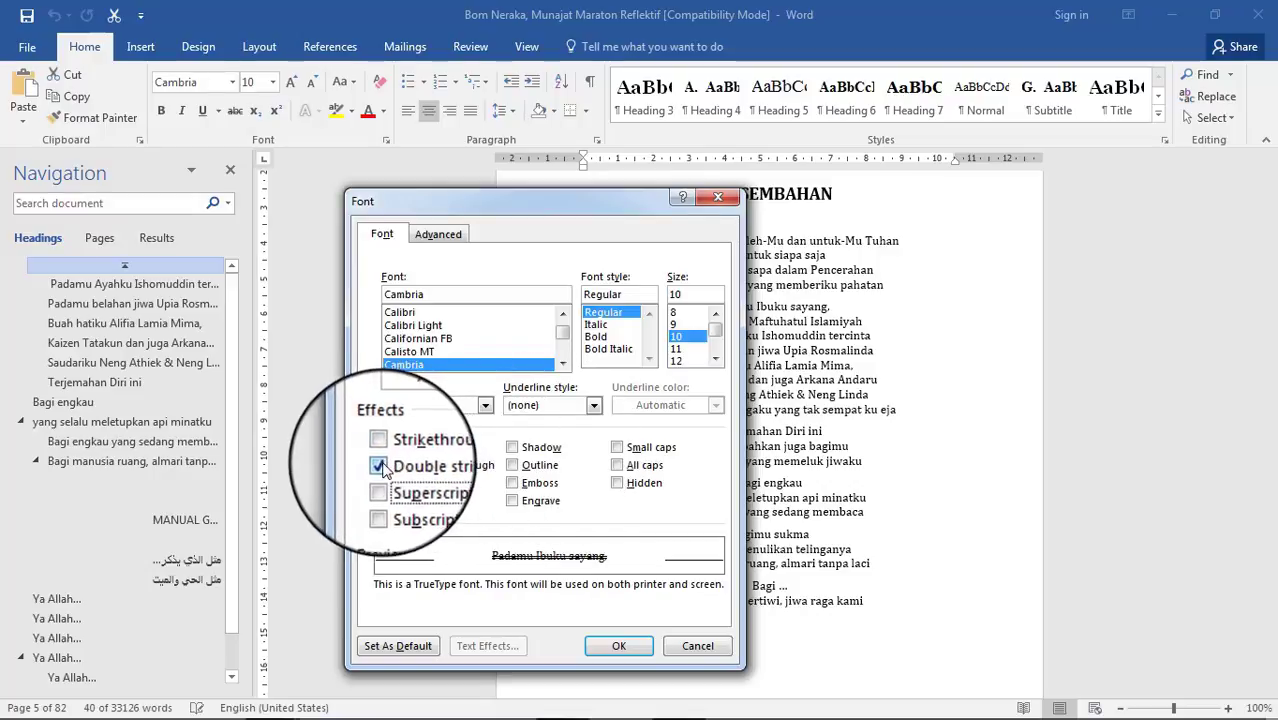
click(379, 466)
click(508, 447)
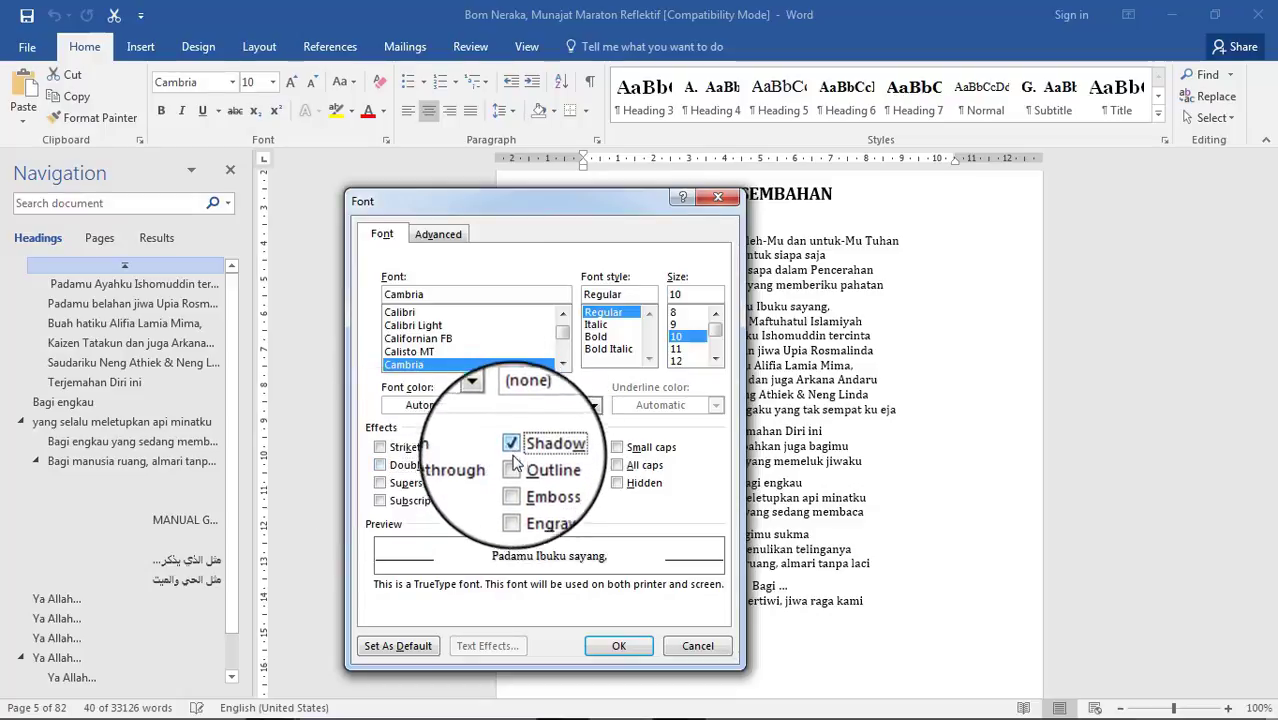
click(510, 466)
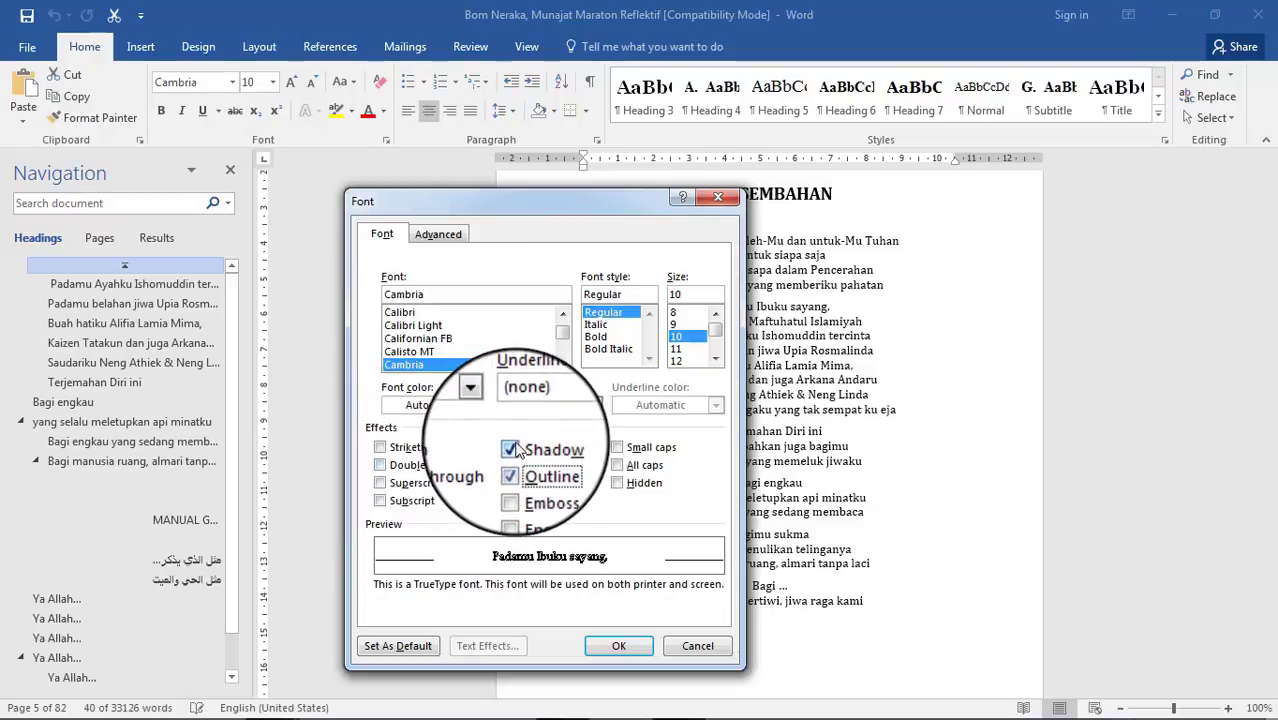
click(512, 483)
click(512, 500)
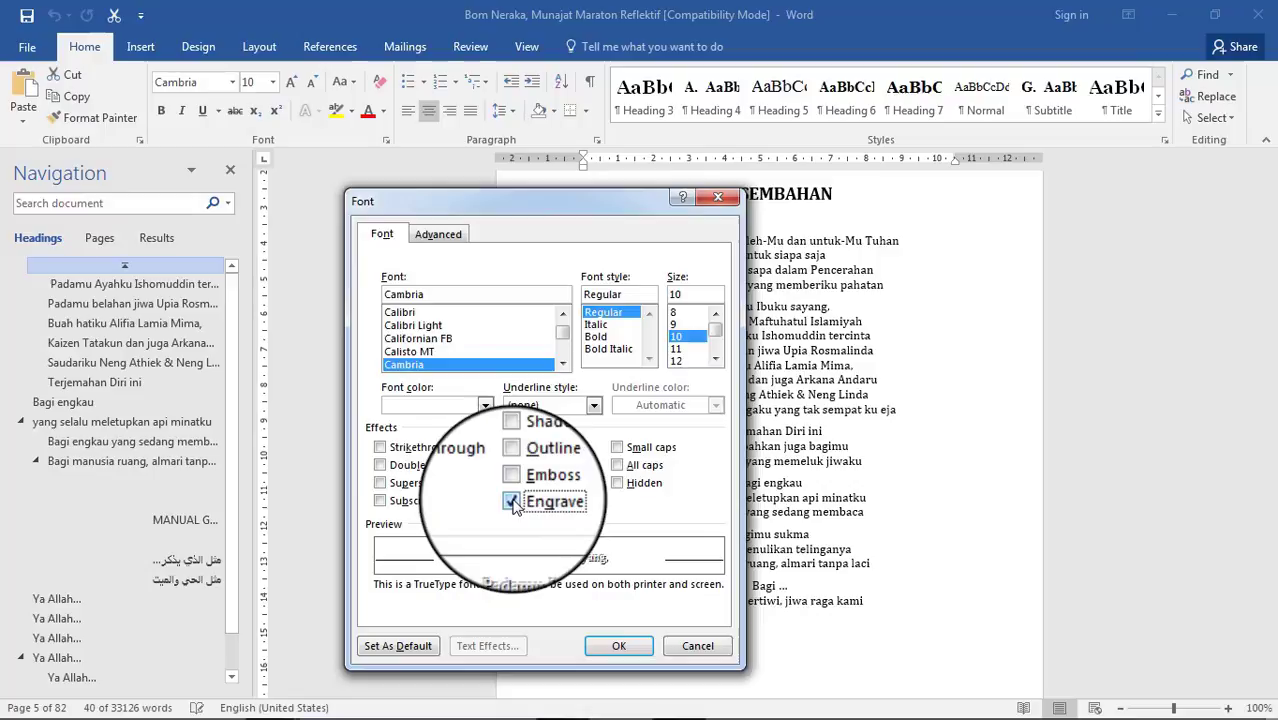
click(622, 450)
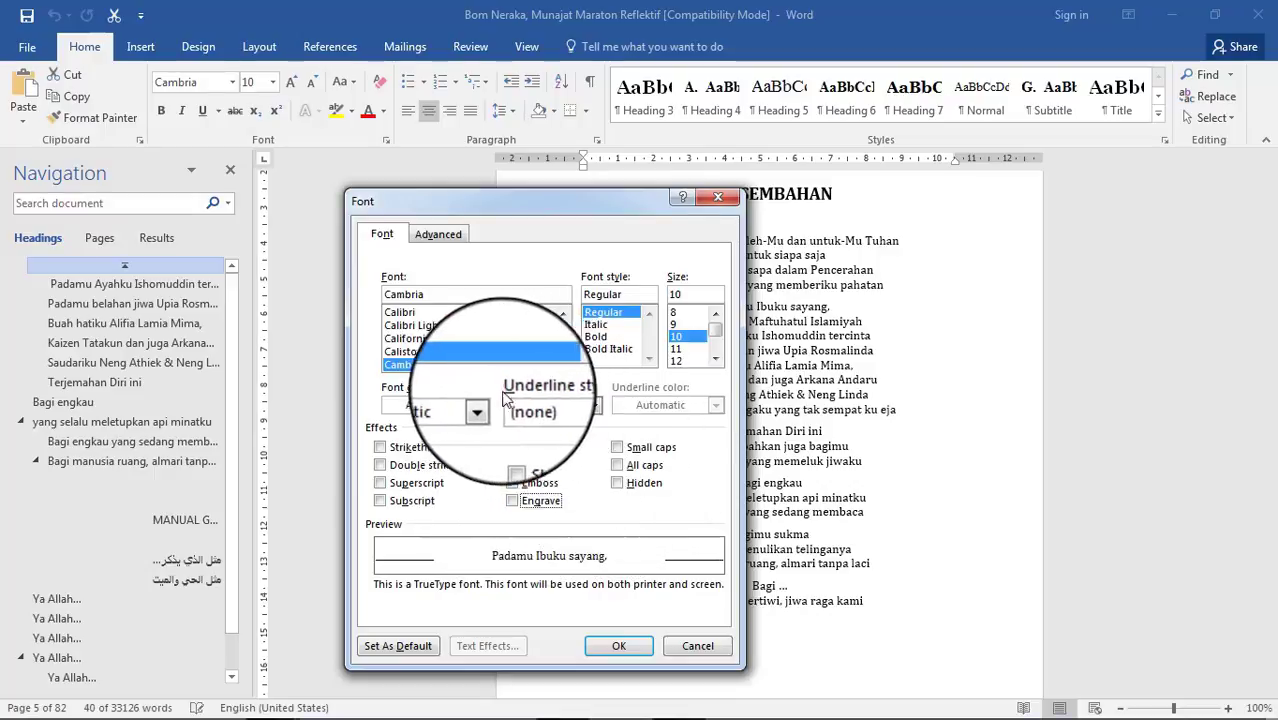
- Try red font colour and a green double underline, then close the Font dialog unapplied
click(468, 405)
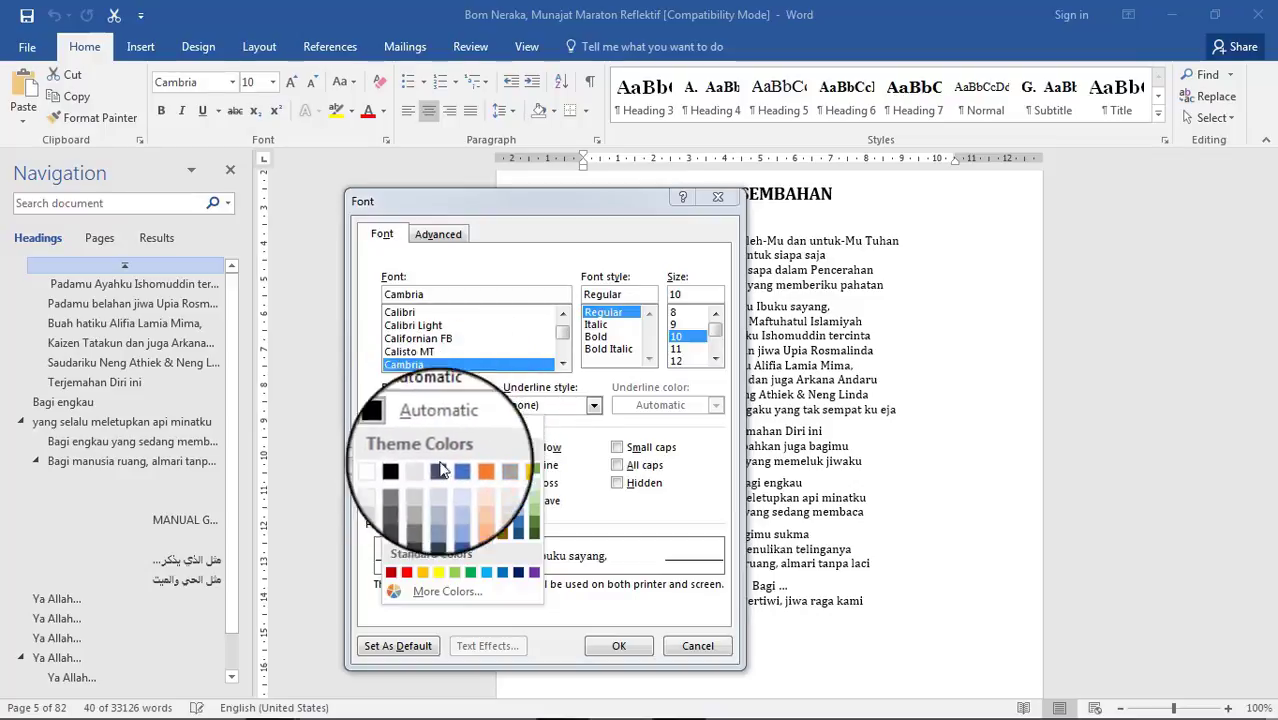
click(391, 572)
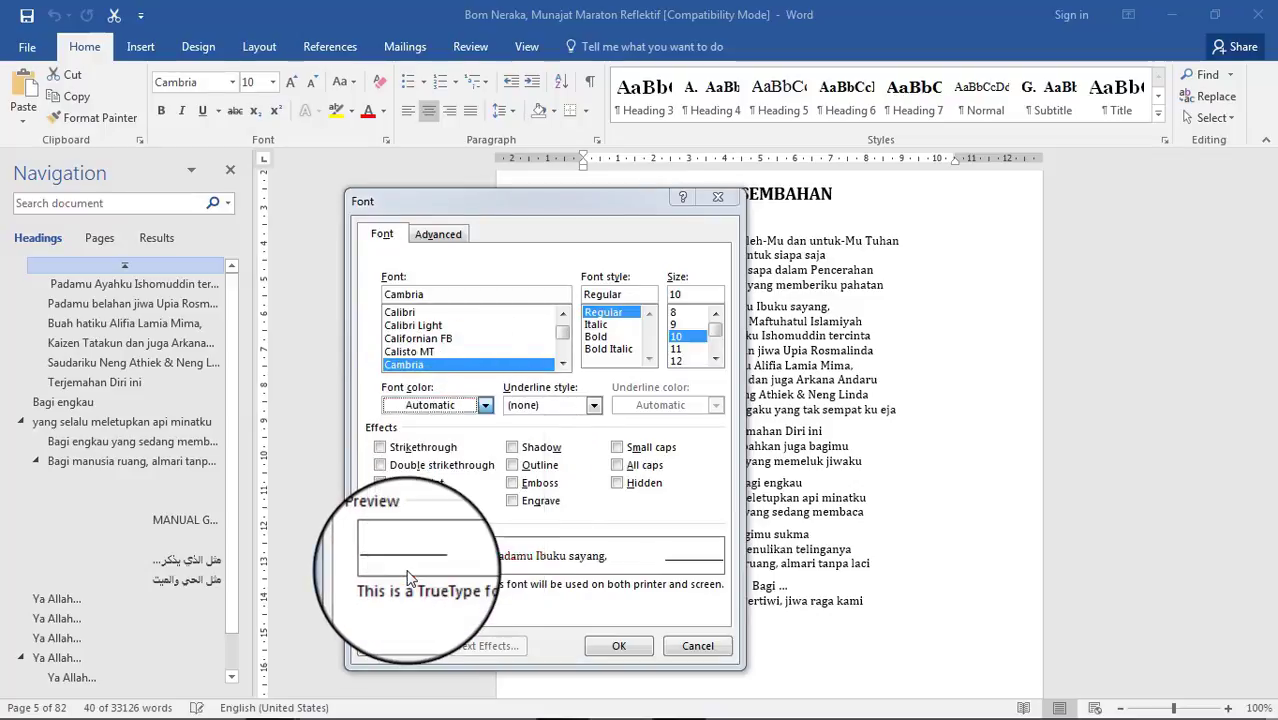
click(594, 405)
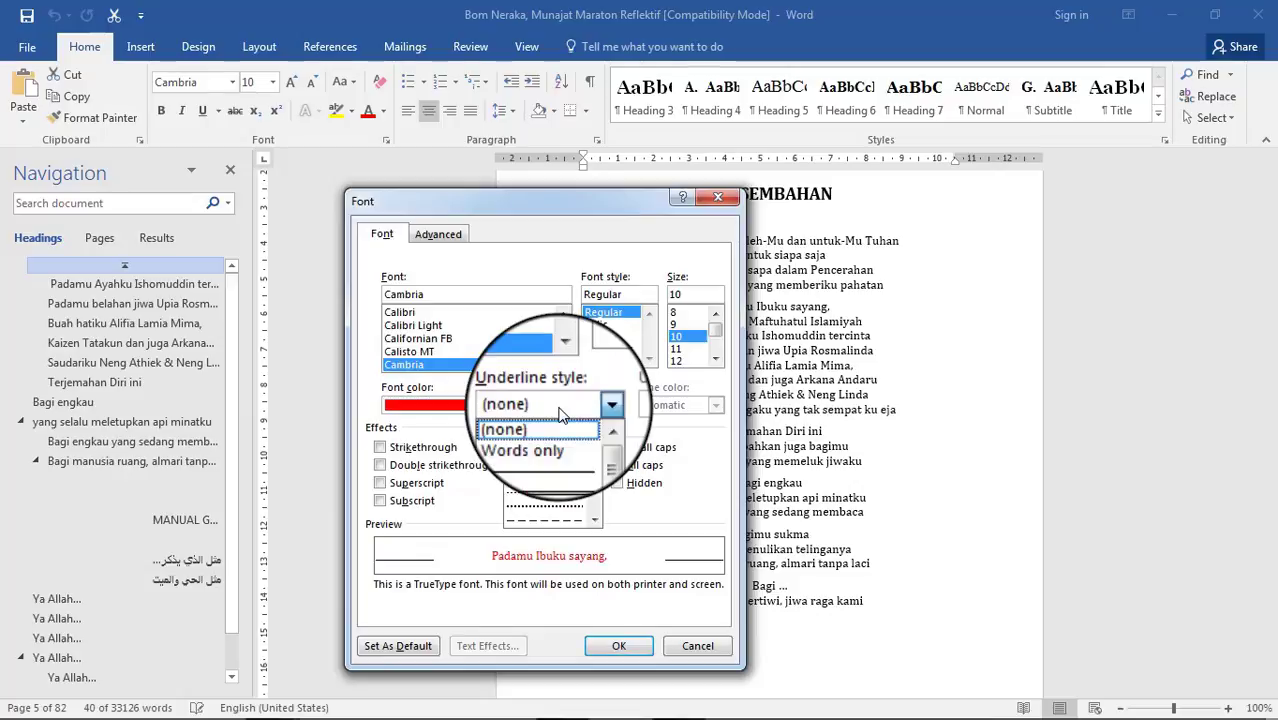
click(537, 468)
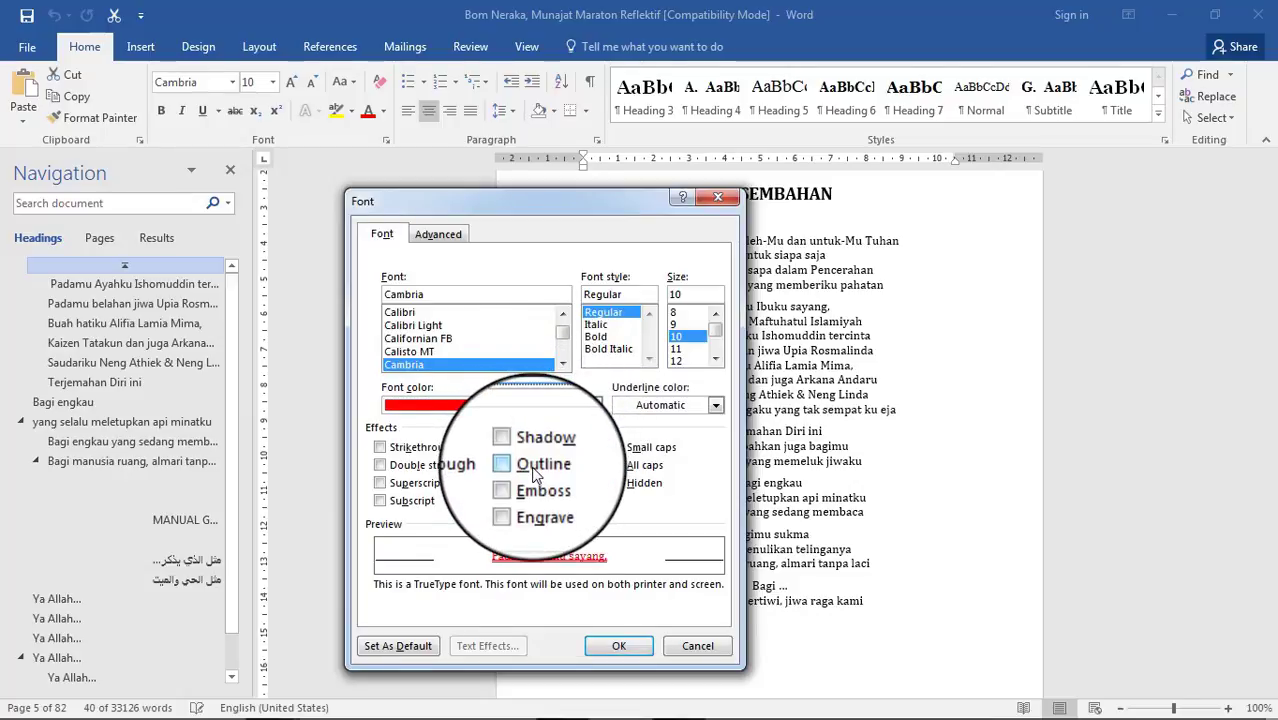
click(652, 405)
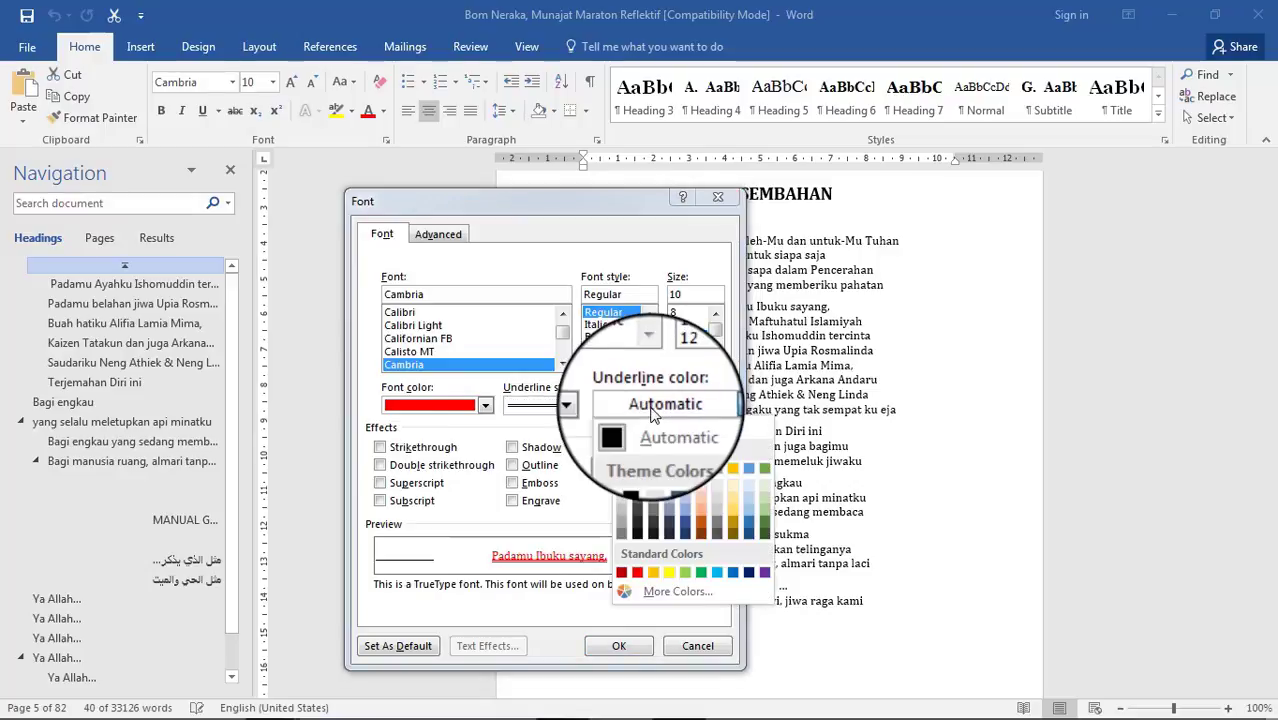
click(700, 575)
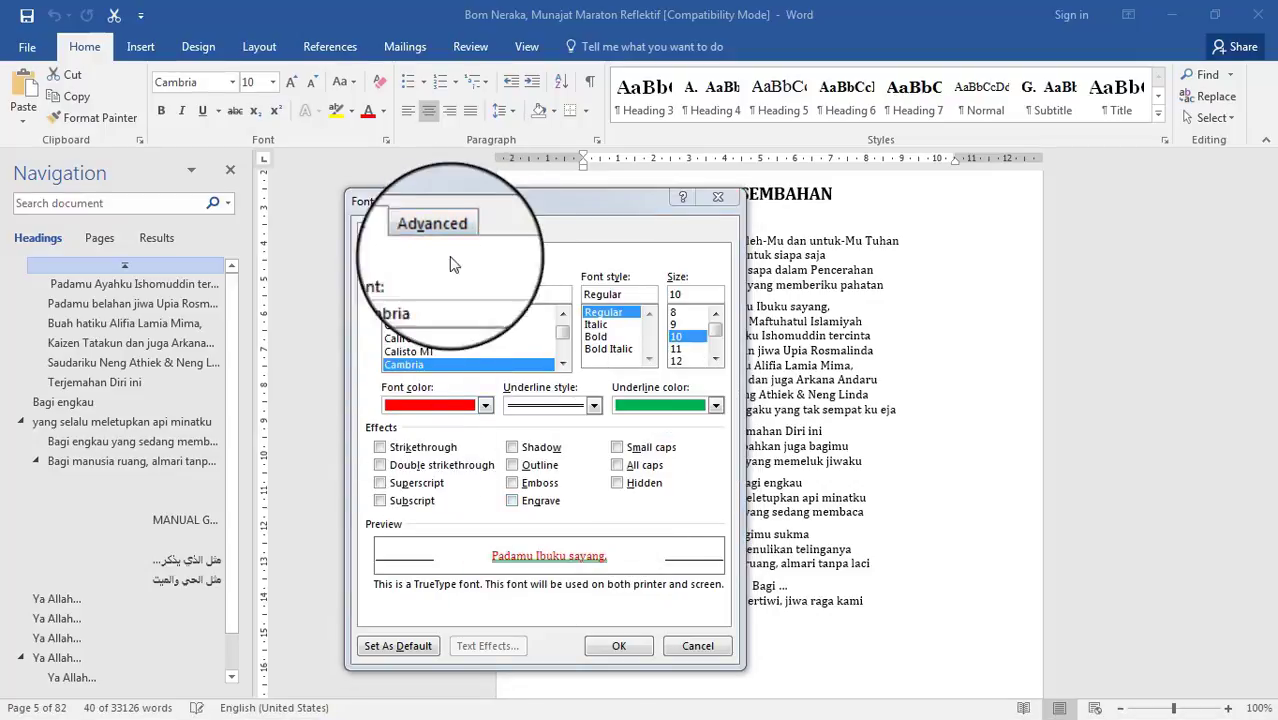
click(718, 199)
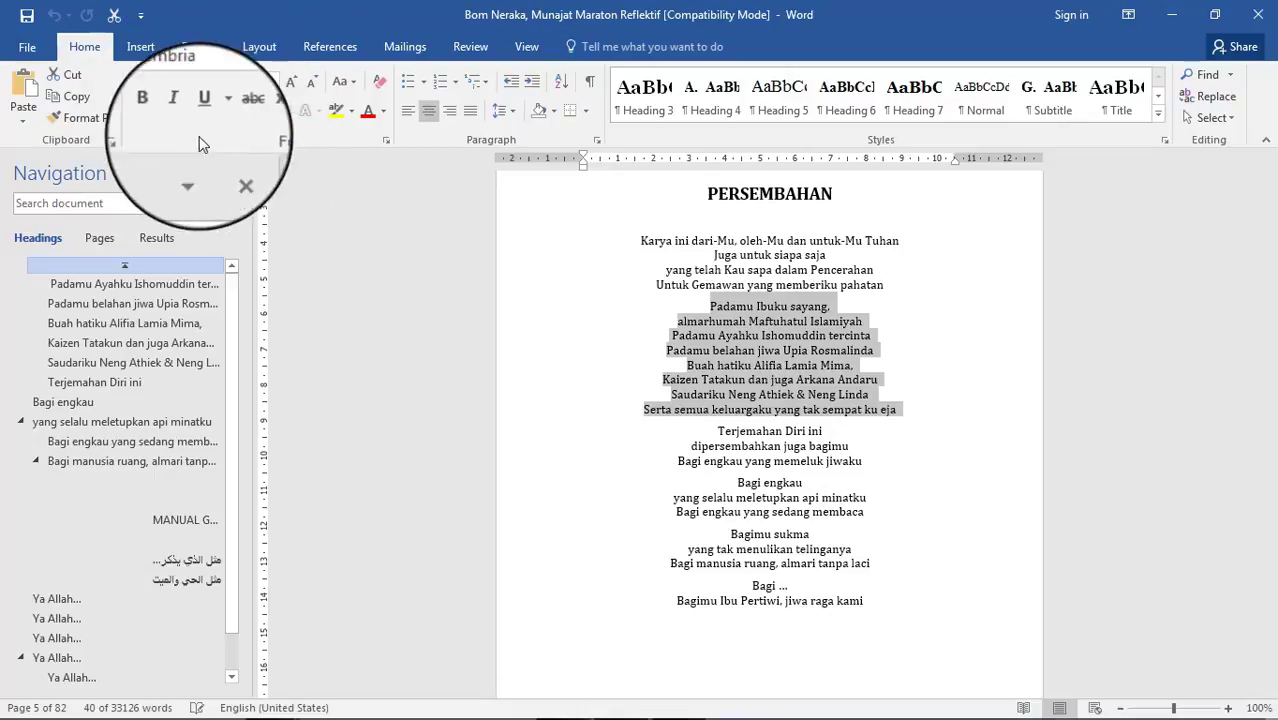
- Toggle Bold, Italic, Underline, Strikethrough, Subscript and Superscript on and back off for the dedication lines
click(160, 115)
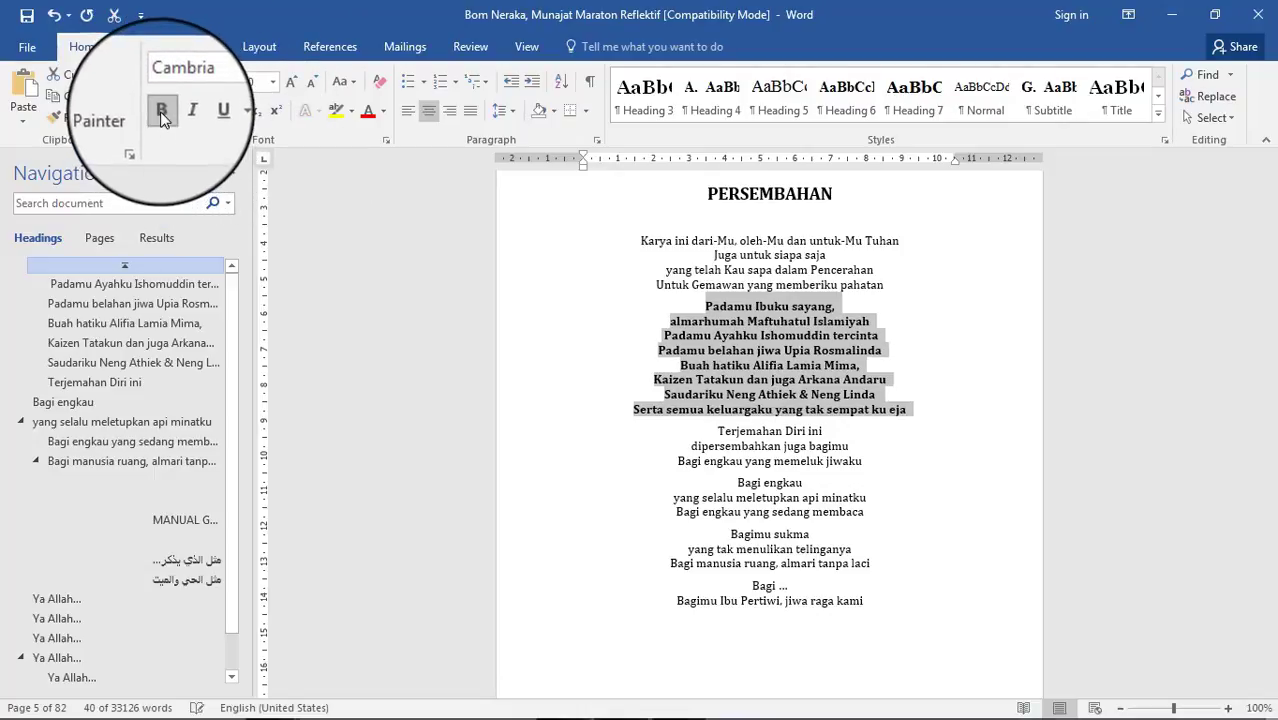
click(161, 114)
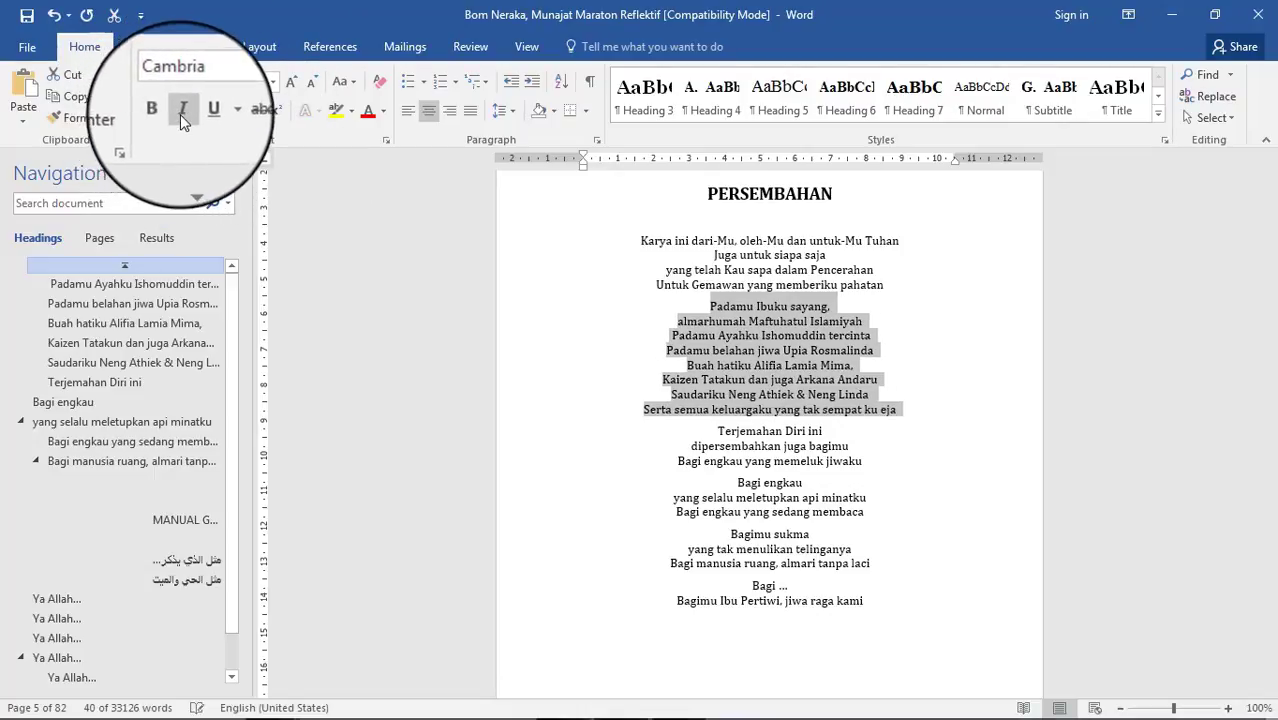
click(183, 117)
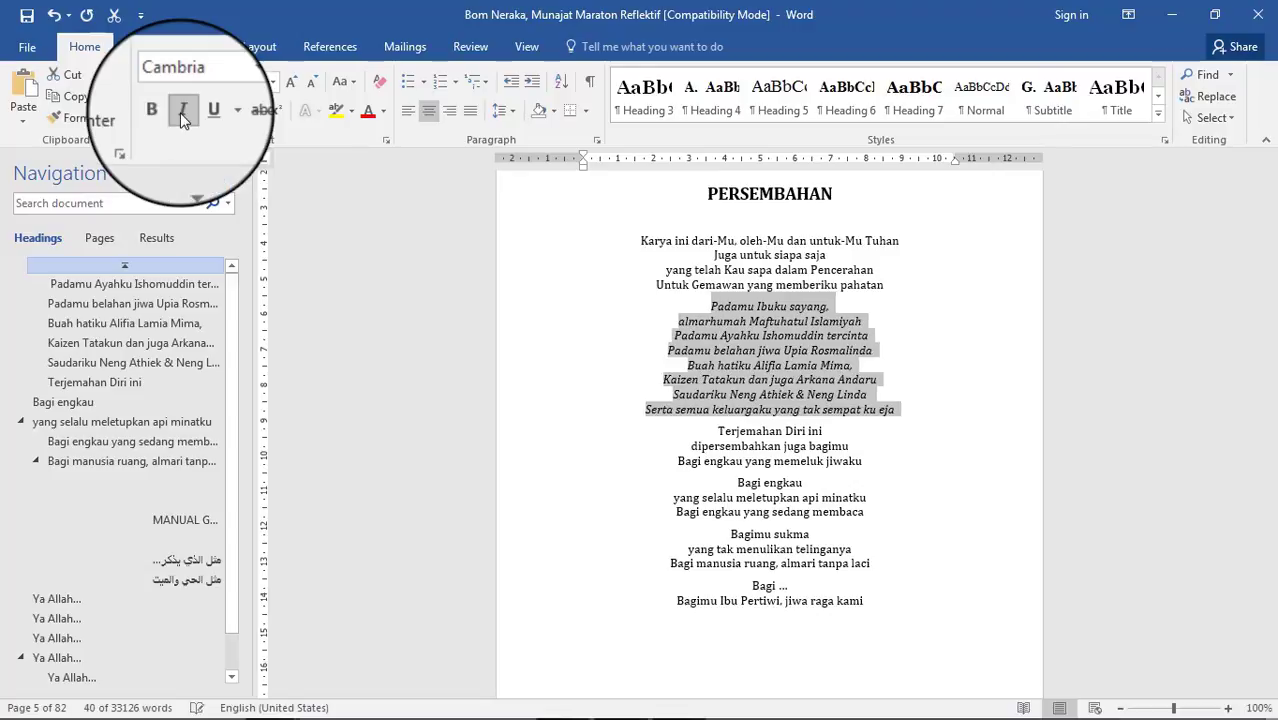
click(183, 117)
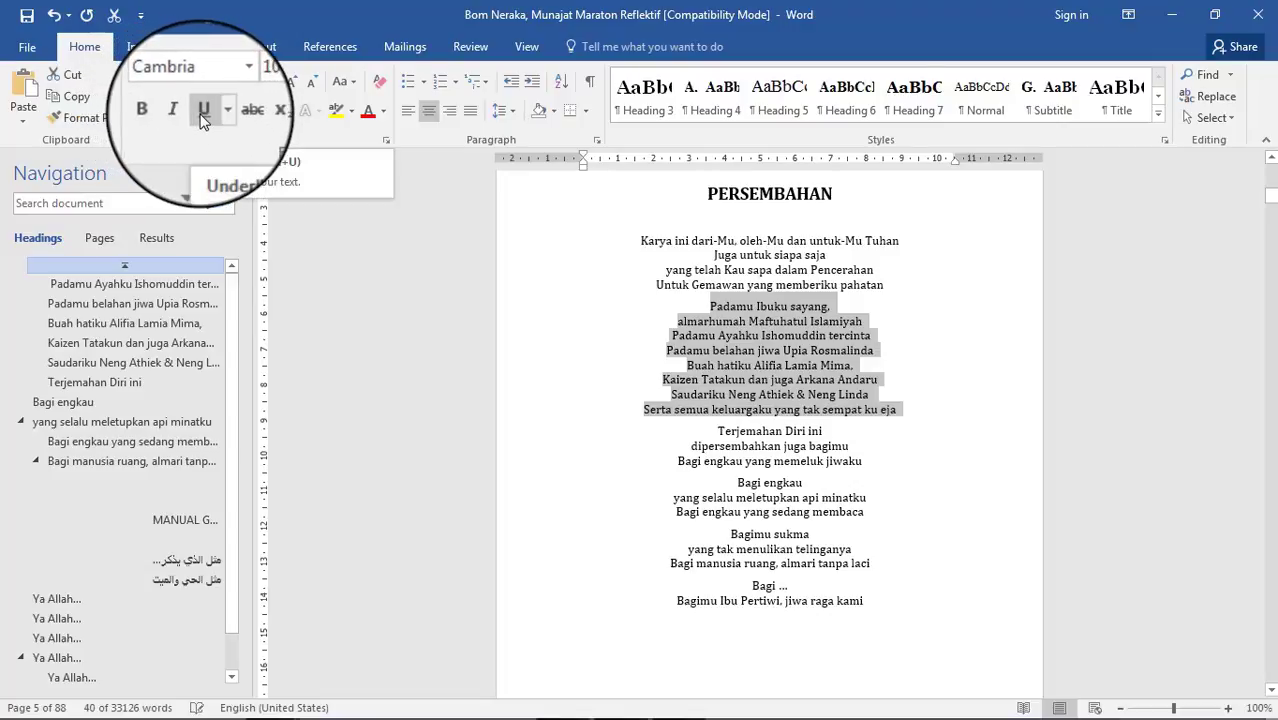
click(203, 110)
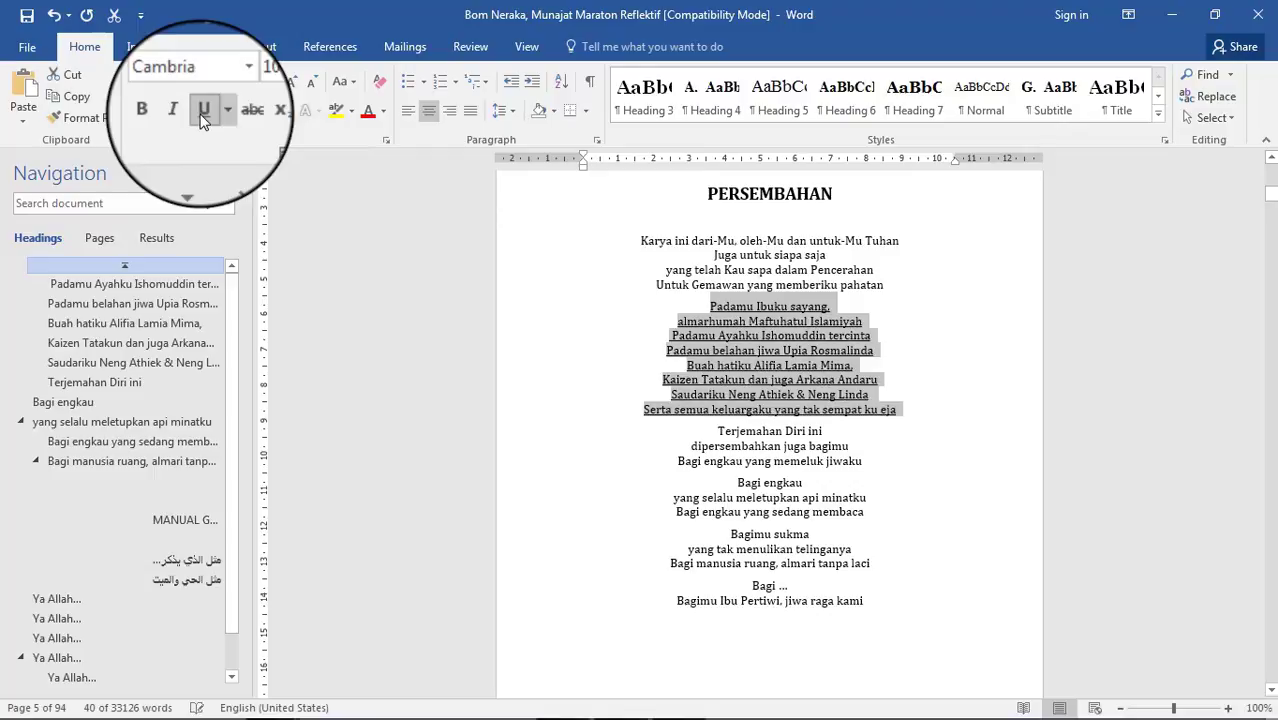
click(203, 110)
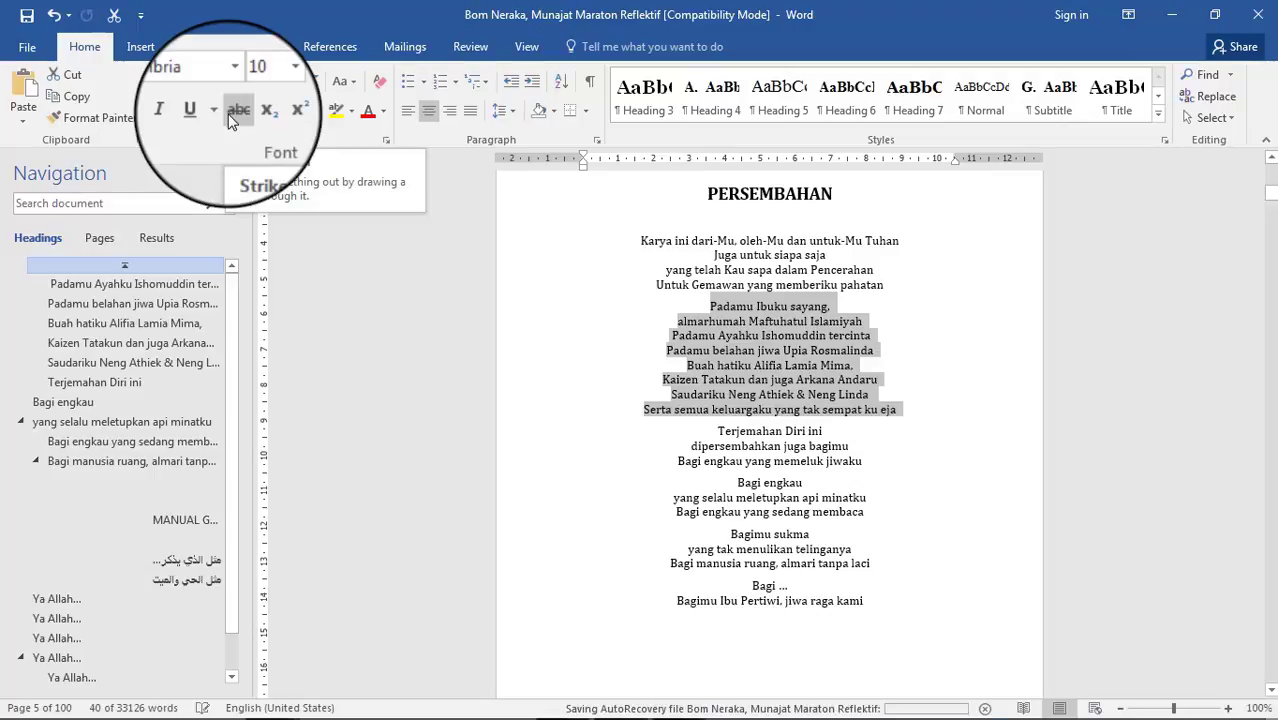
click(231, 121)
click(231, 121)
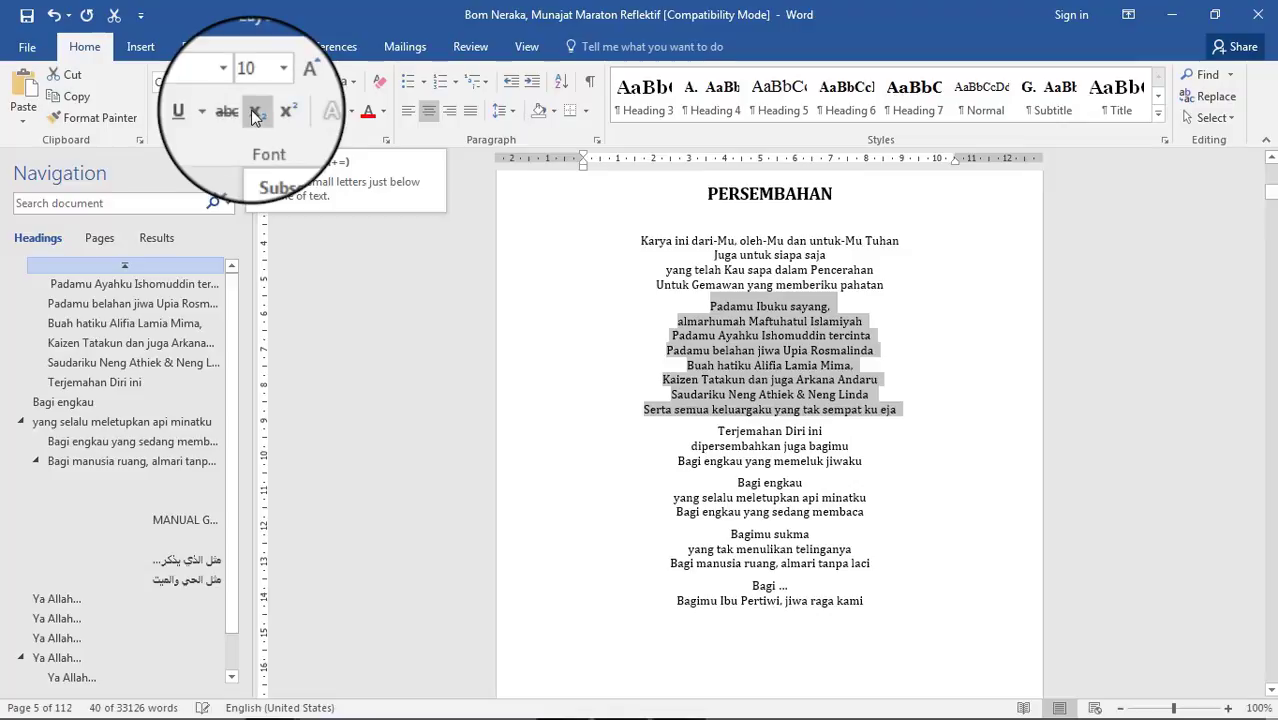
click(254, 116)
click(254, 116)
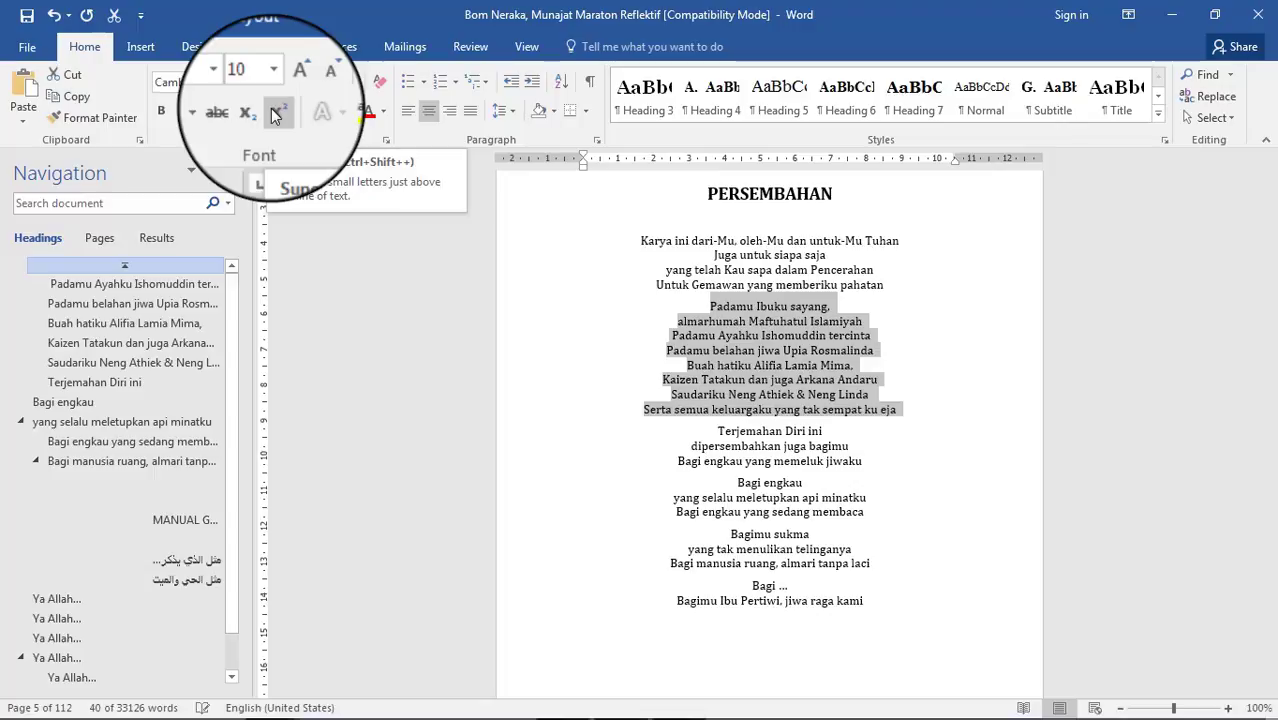
click(275, 113)
click(275, 113)
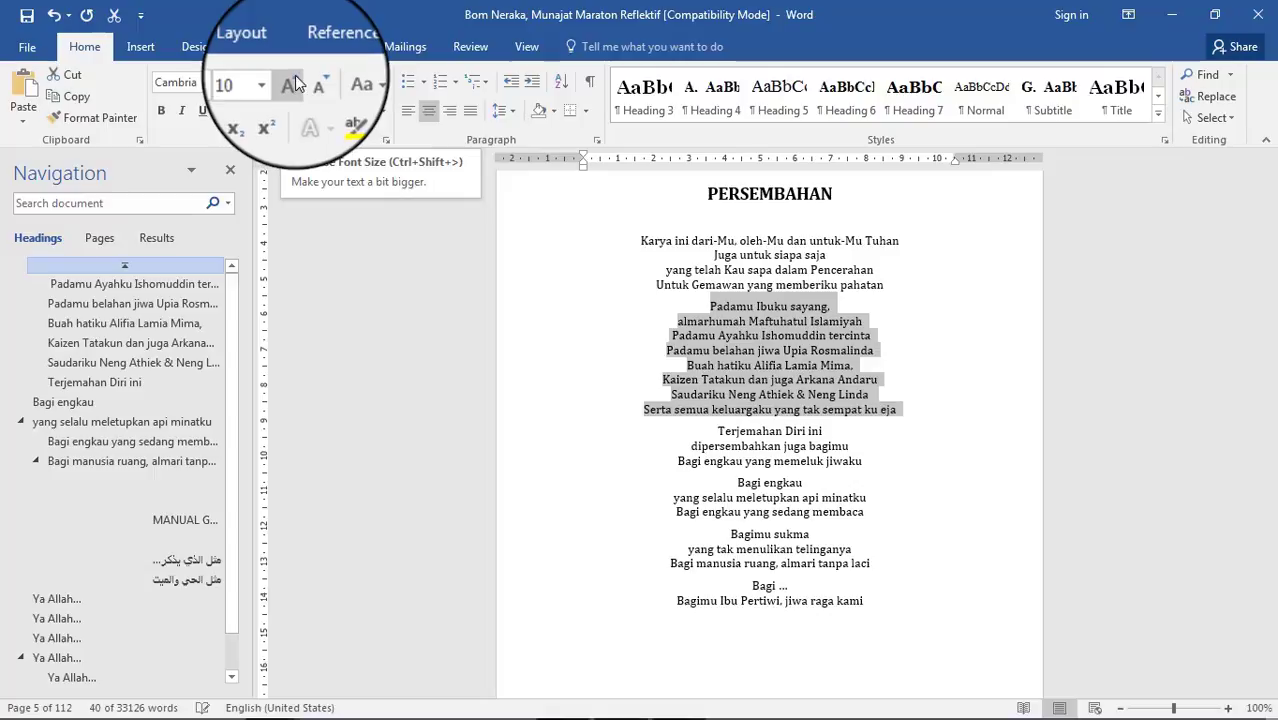
- Grow the dedication lines four steps, then shrink them three steps back to about 11 pt
click(289, 84)
click(292, 84)
click(292, 84)
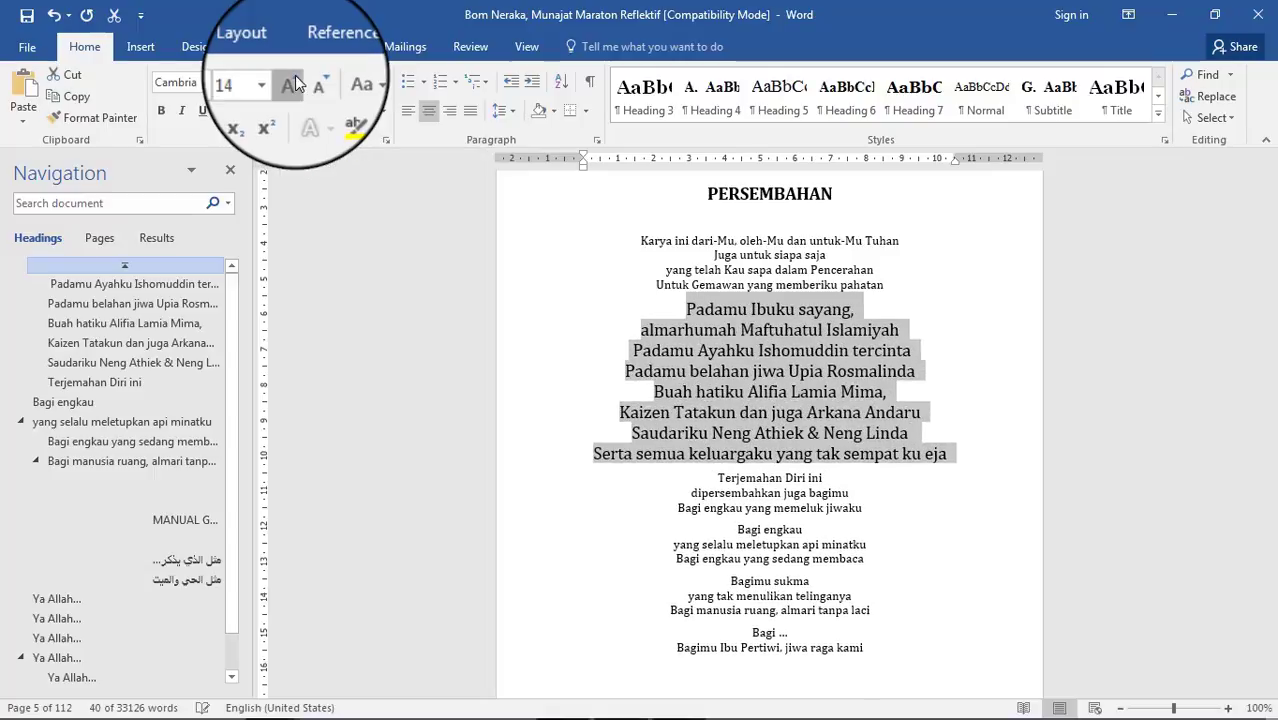
click(292, 84)
click(313, 84)
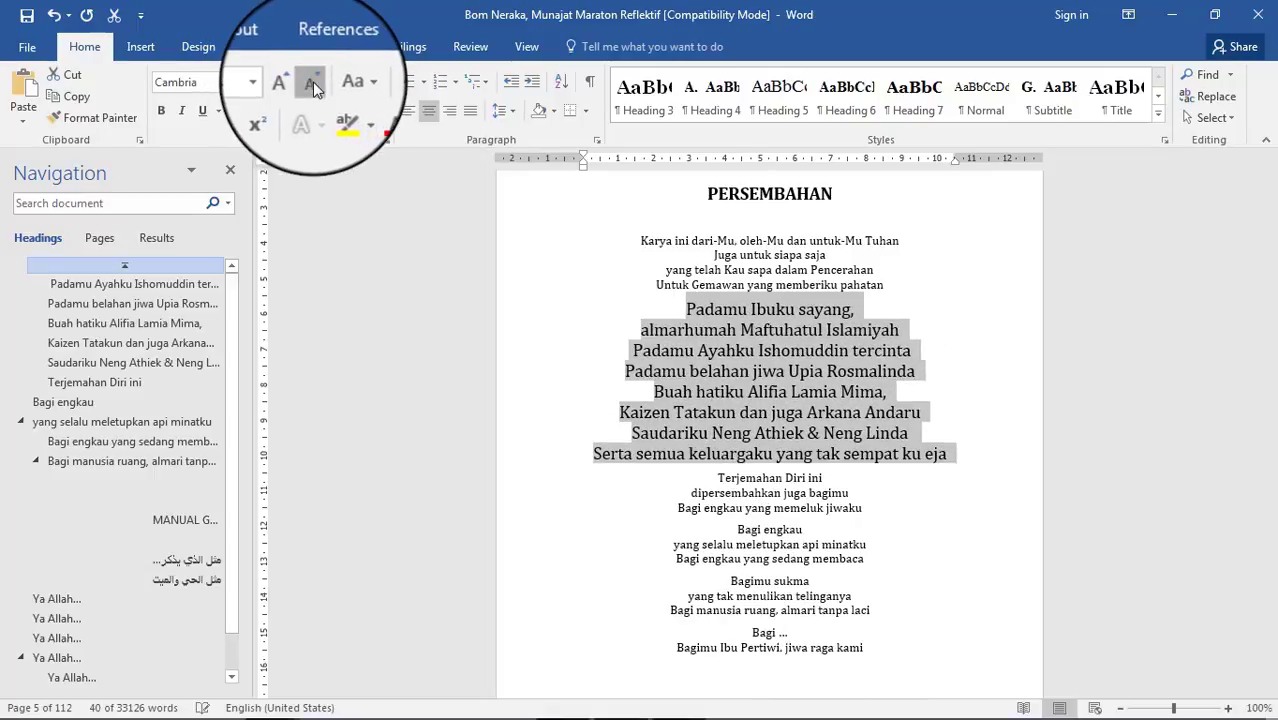
click(313, 84)
click(313, 84)
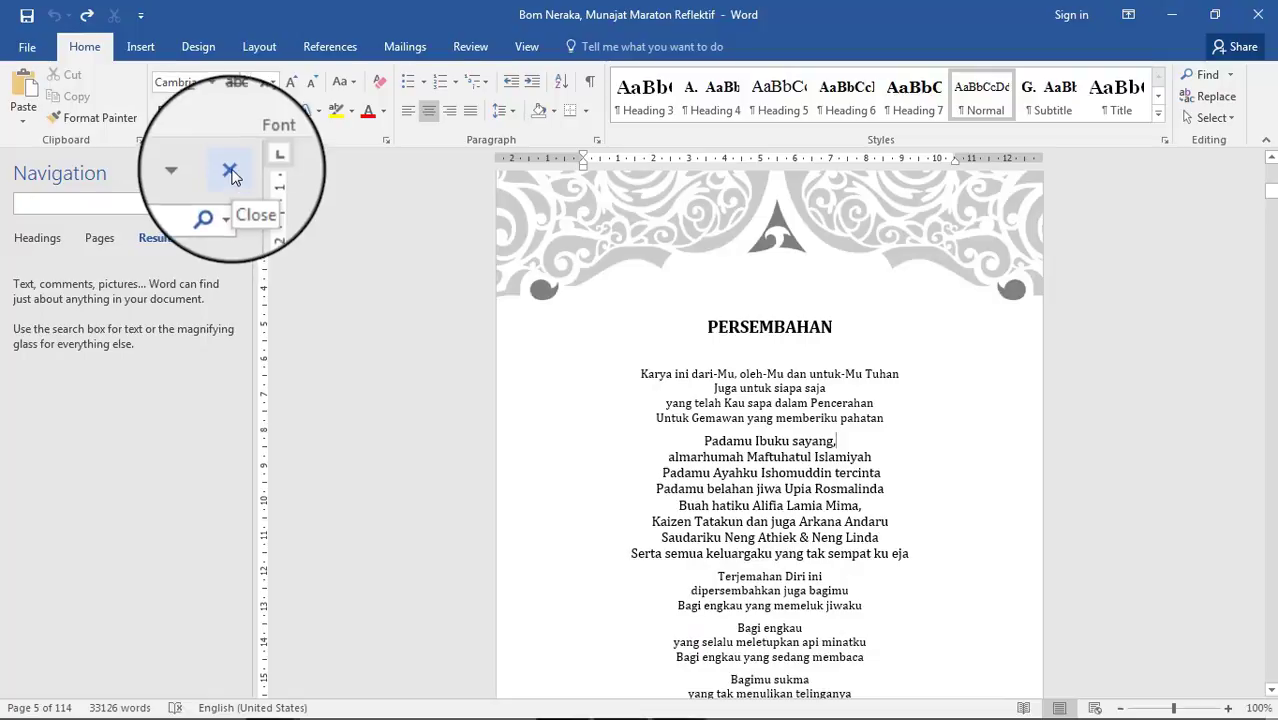
- Close the navigation pane and set the PERSEMBAHAN heading to 72 pt
click(230, 174)
double_click(626, 330)
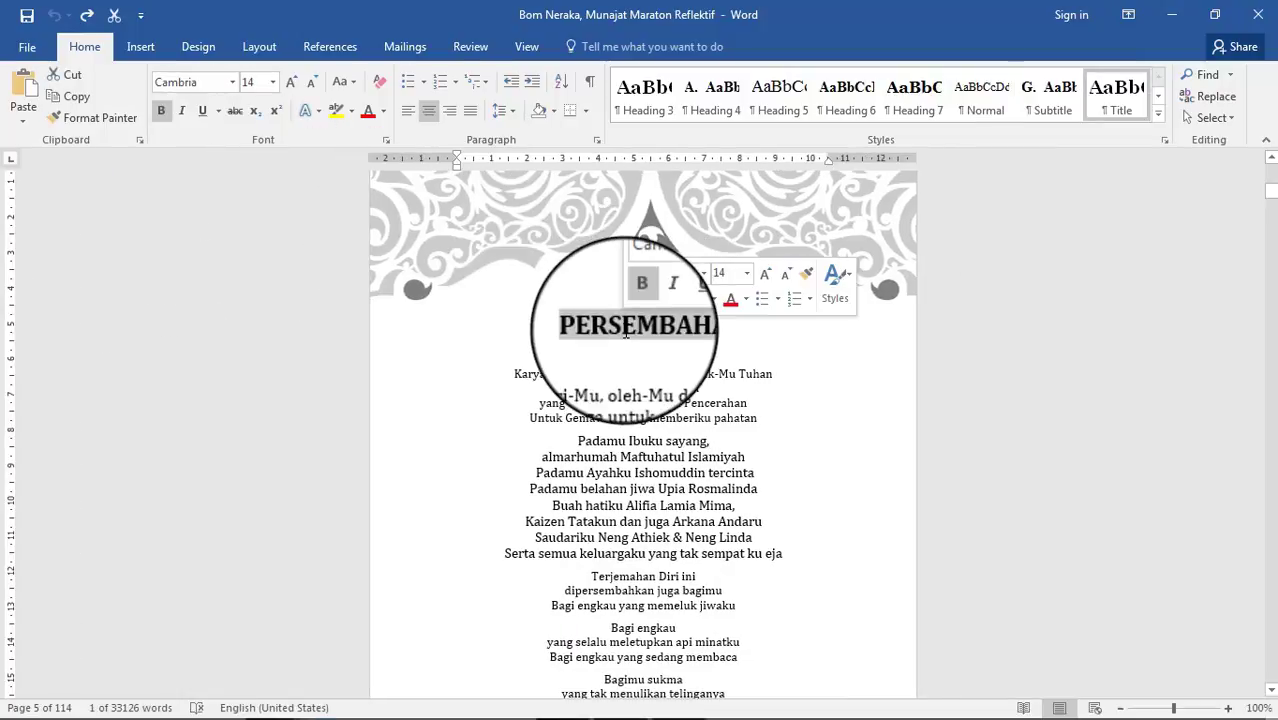
click(272, 82)
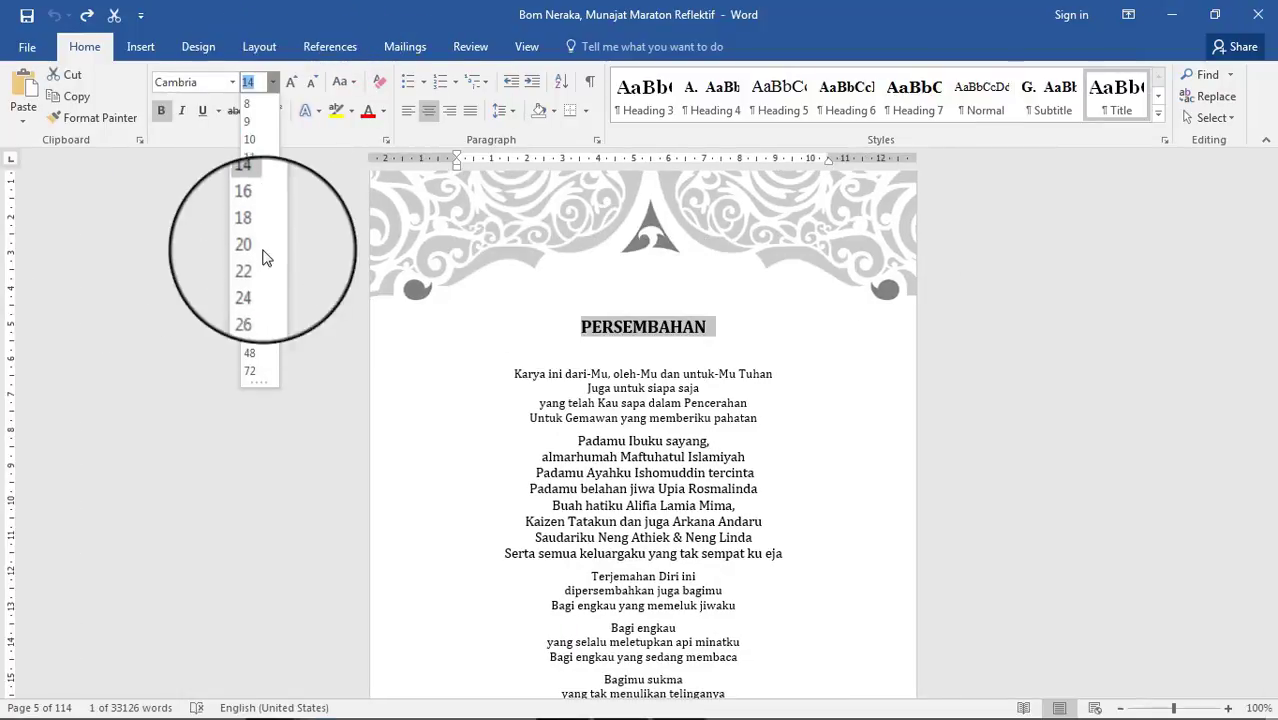
click(247, 371)
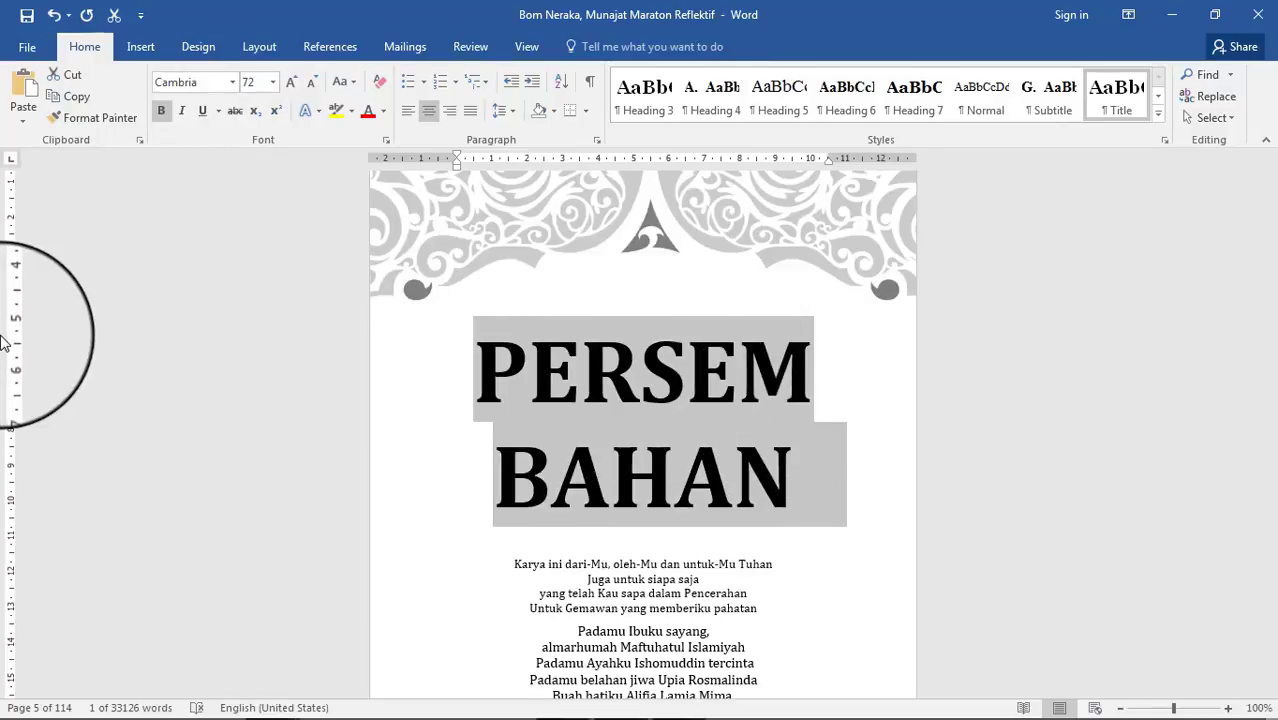
- Switch the page orientation to Landscape
double_click(4, 342)
click(536, 286)
click(732, 582)
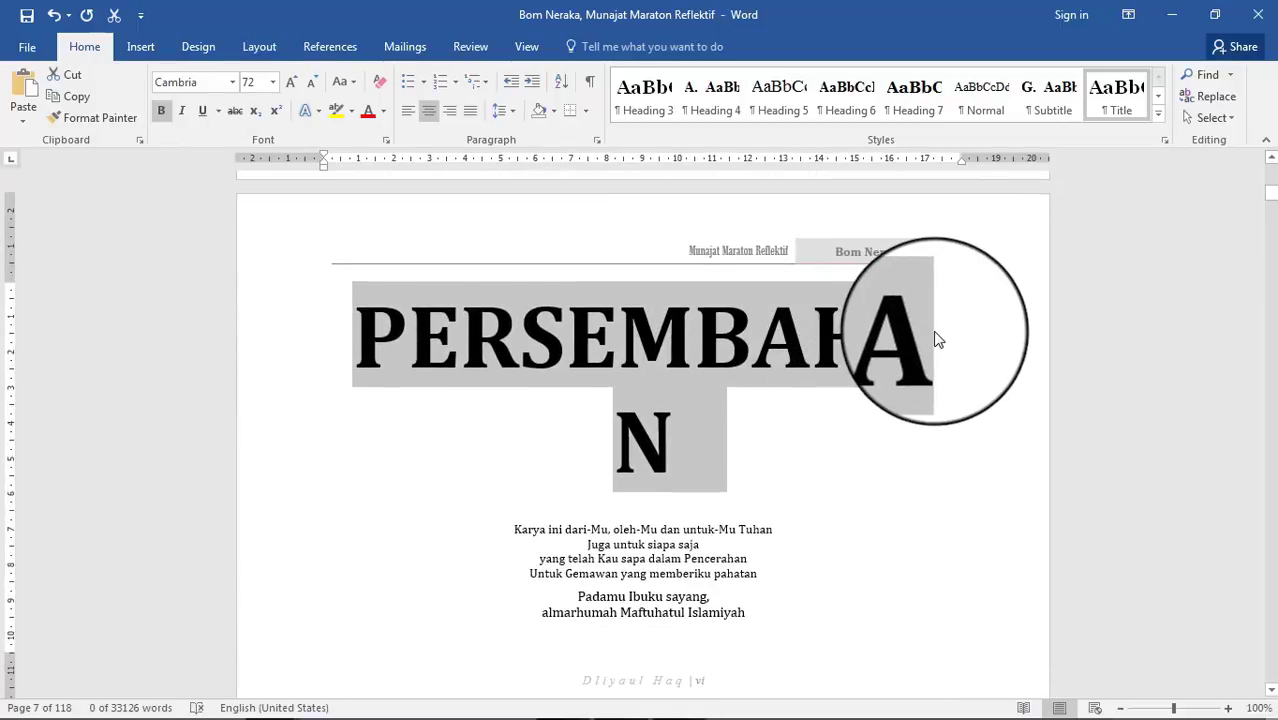
- Resize the PERSEMBAHAN heading to 60 pt
double_click(696, 310)
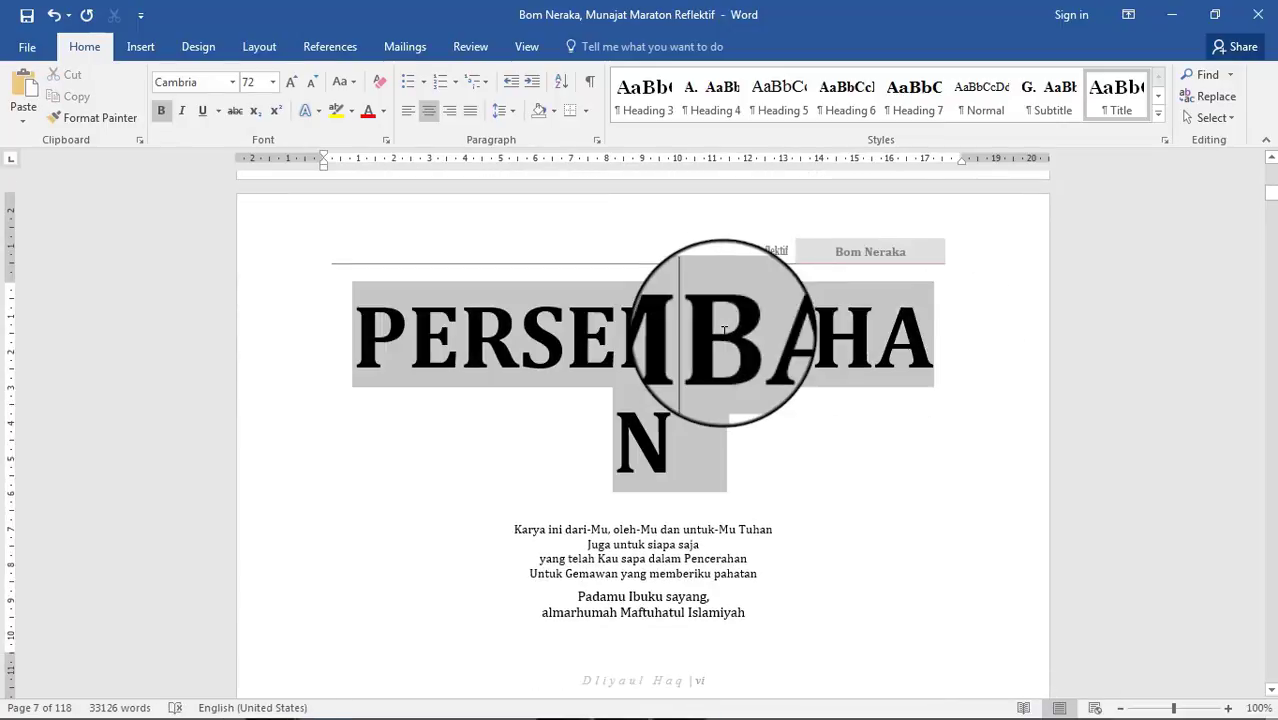
click(272, 82)
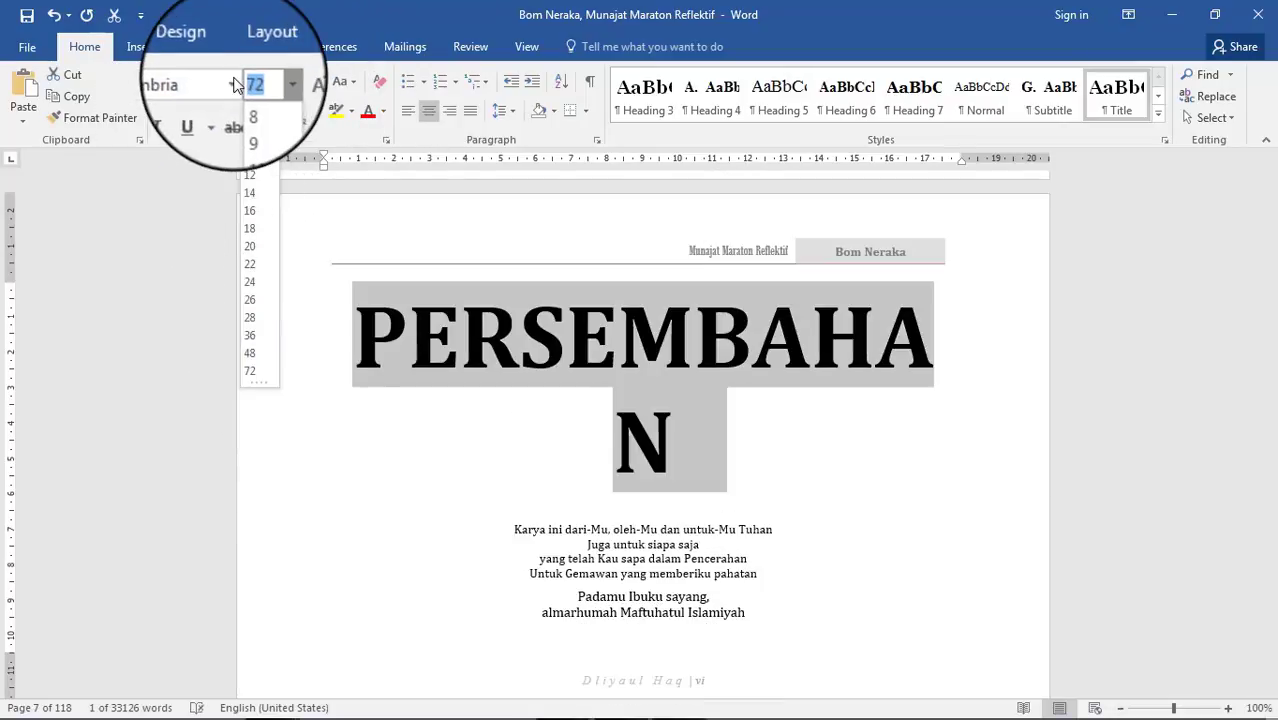
text(60)
key(Return)
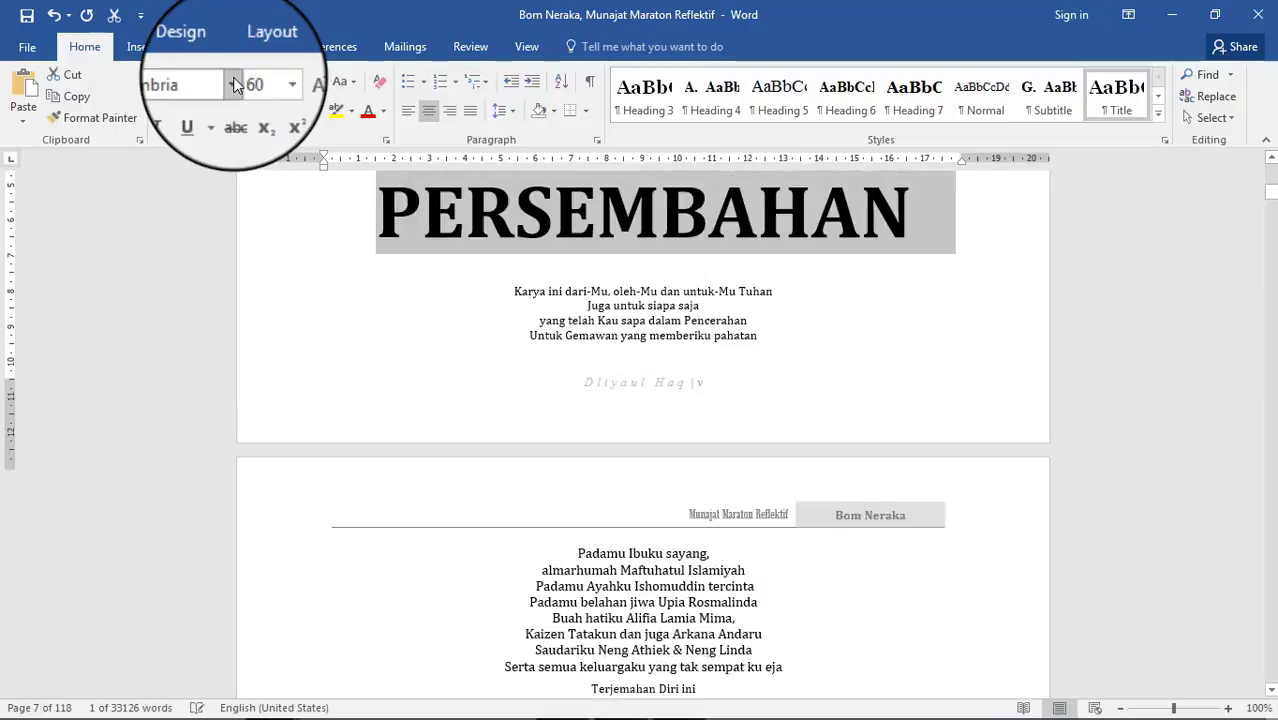
scroll(470, 185, up, 2)
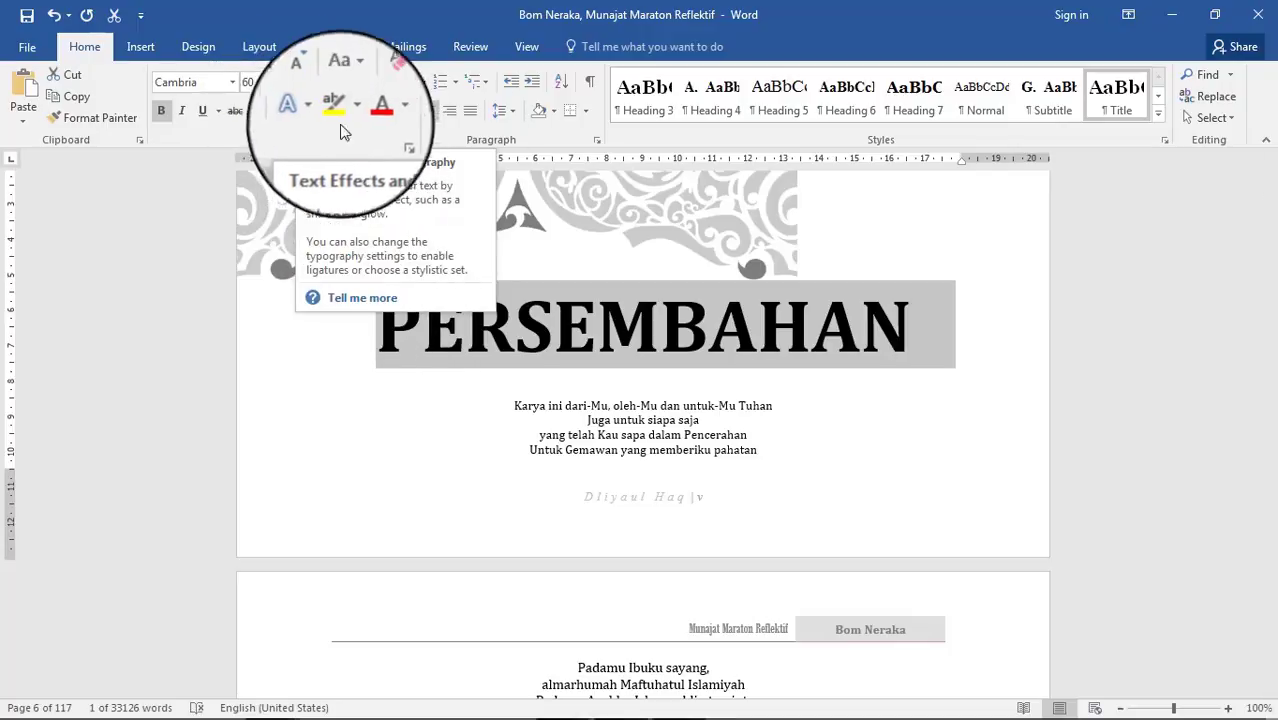
click(318, 111)
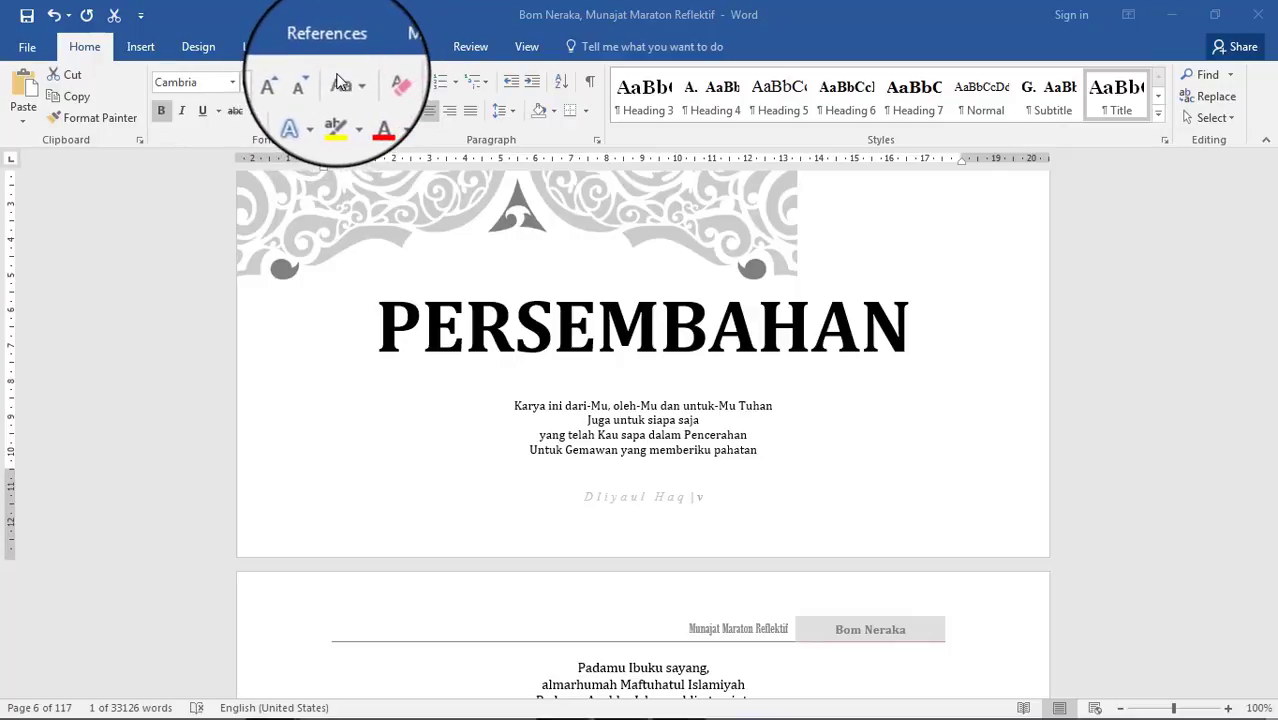
key(shift+Down)
- Open the Aa Change Case menu on the Home tab for the PERSEMBAHAN heading
click(353, 86)
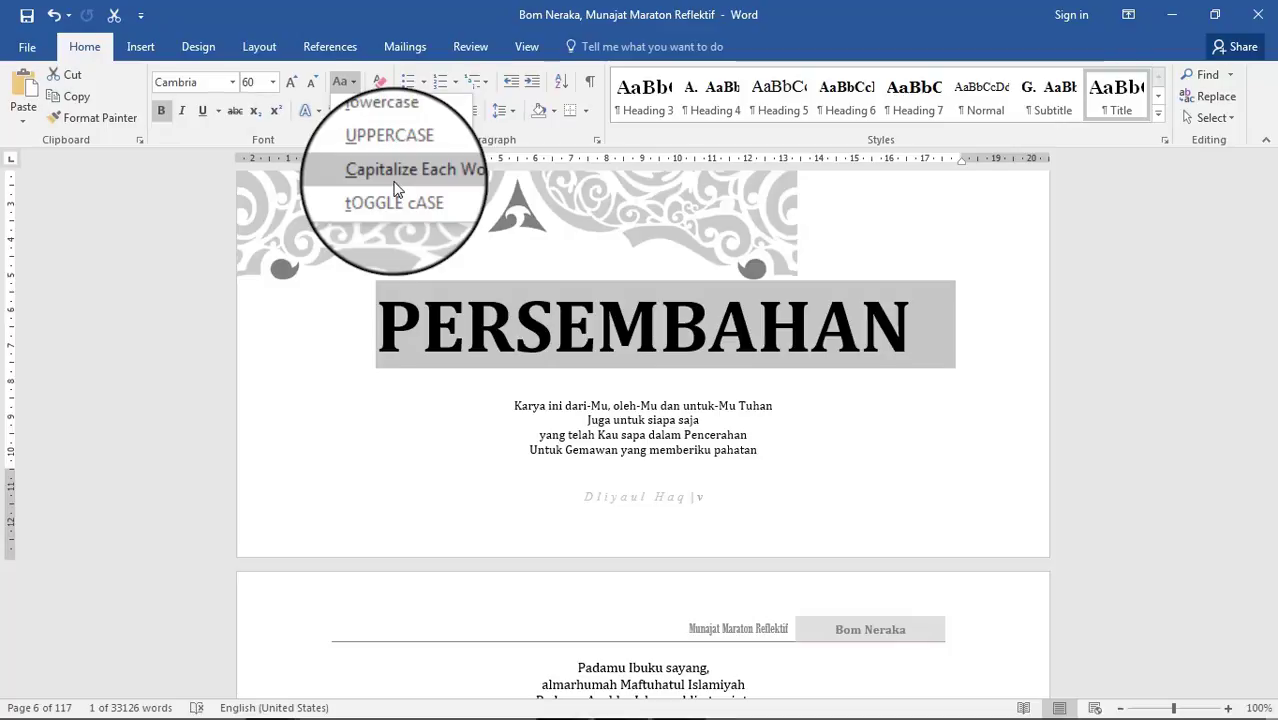
- Cycle the title's case with Shift+F3 through lowercase and capitalised, ending as PERSEMBAHAN in capitals
click(396, 170)
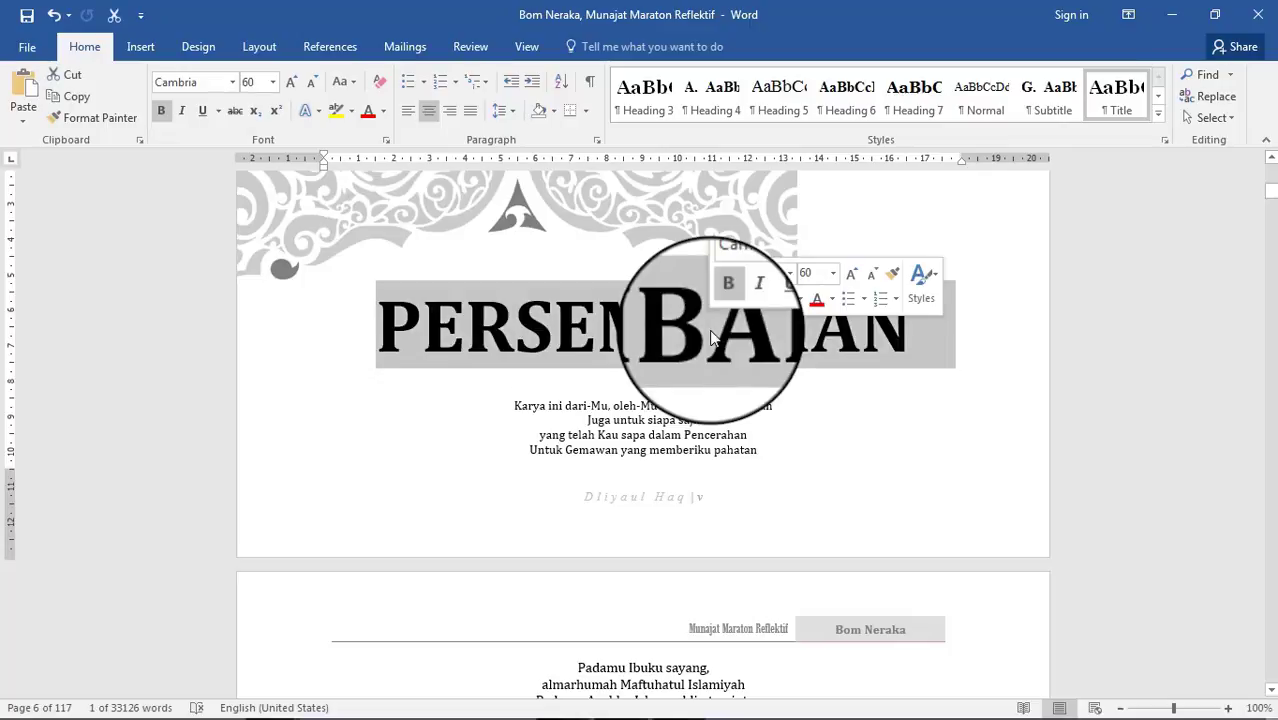
key(shift+F3)
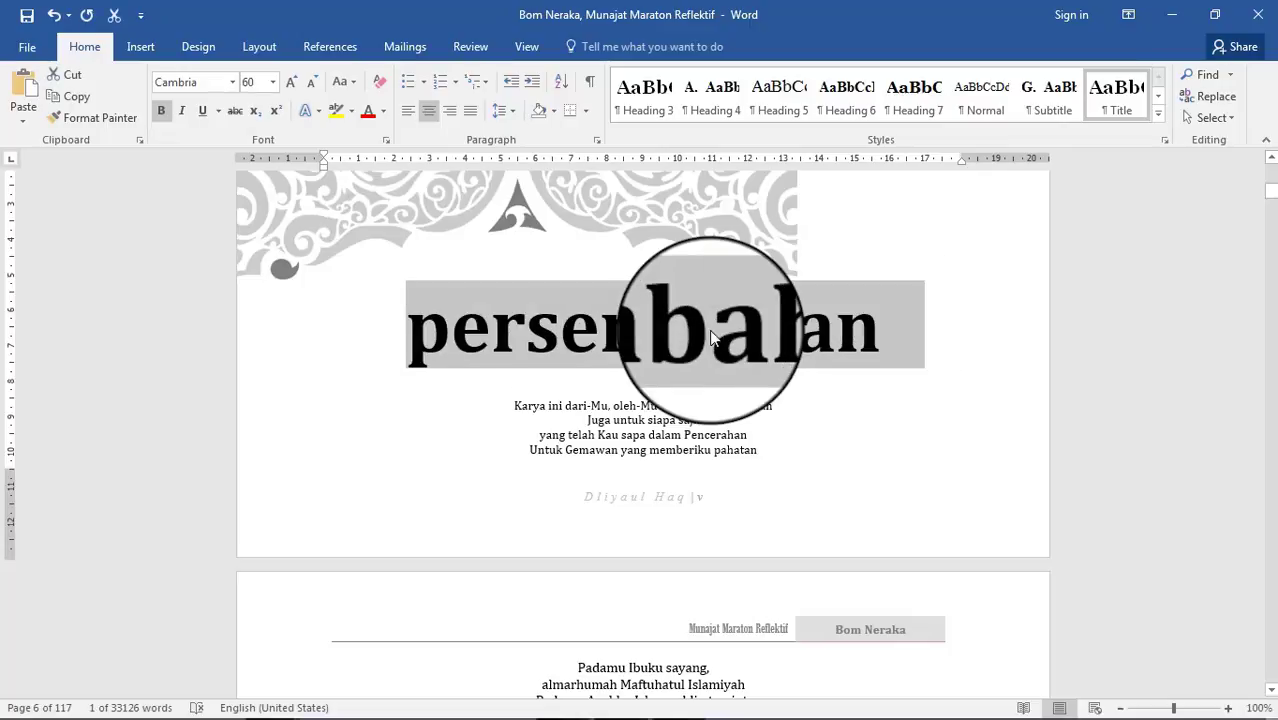
key(shift+F3)
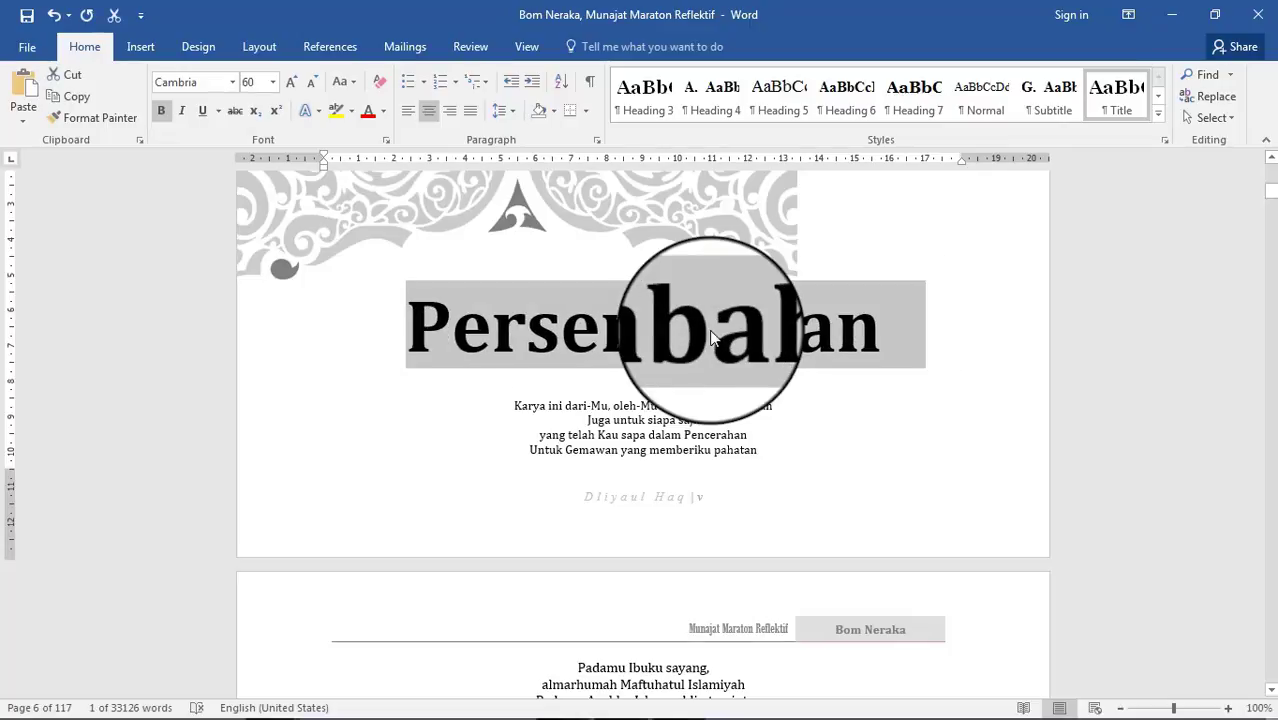
key(shift+F3)
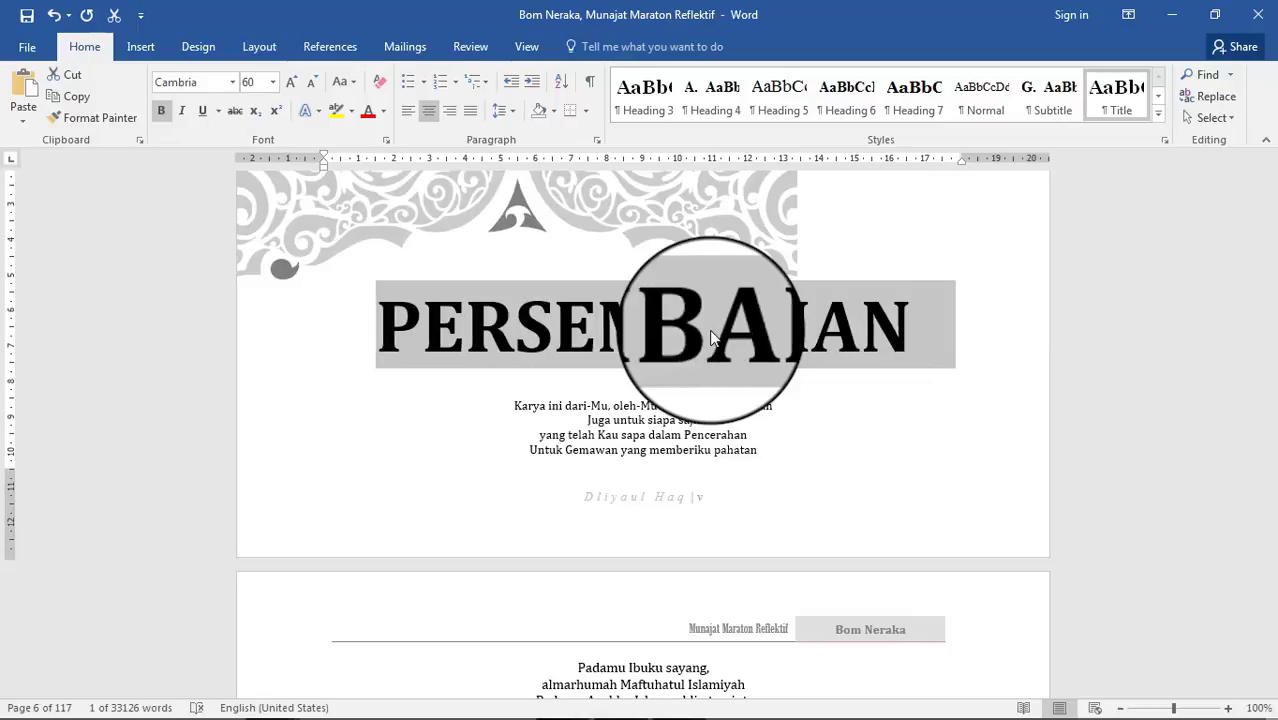
key(shift+F3)
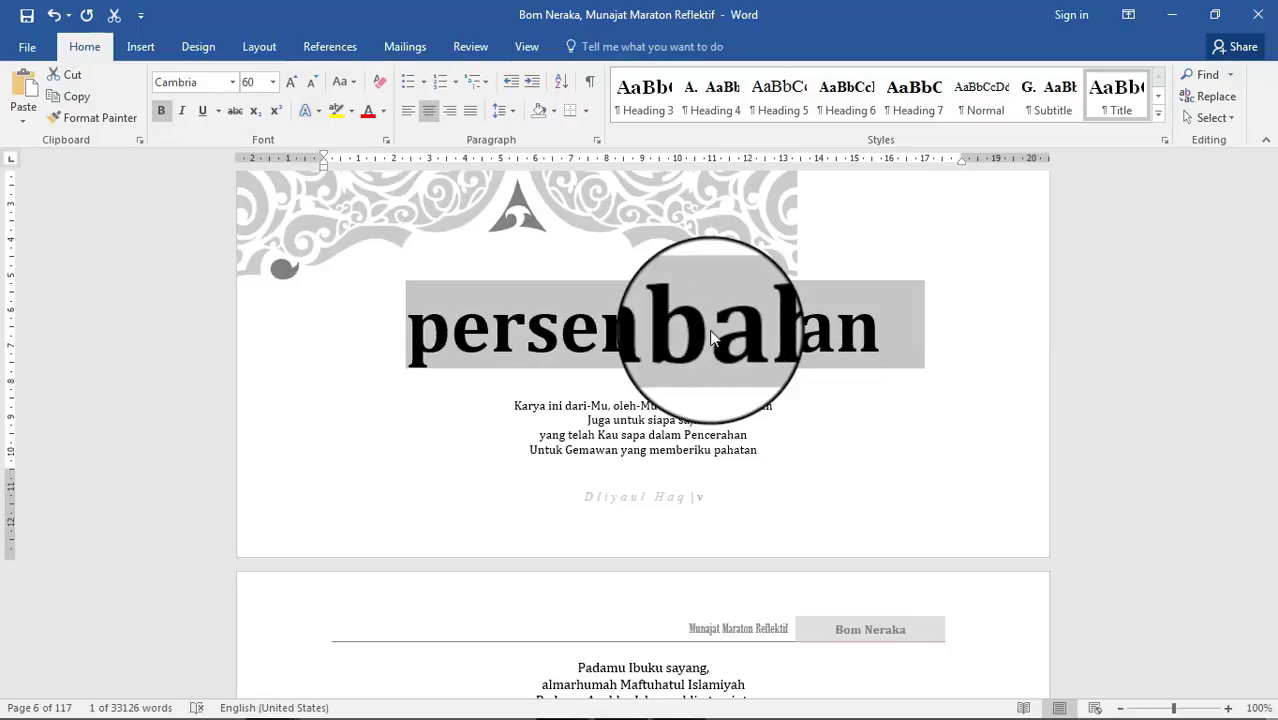
key(shift+F3)
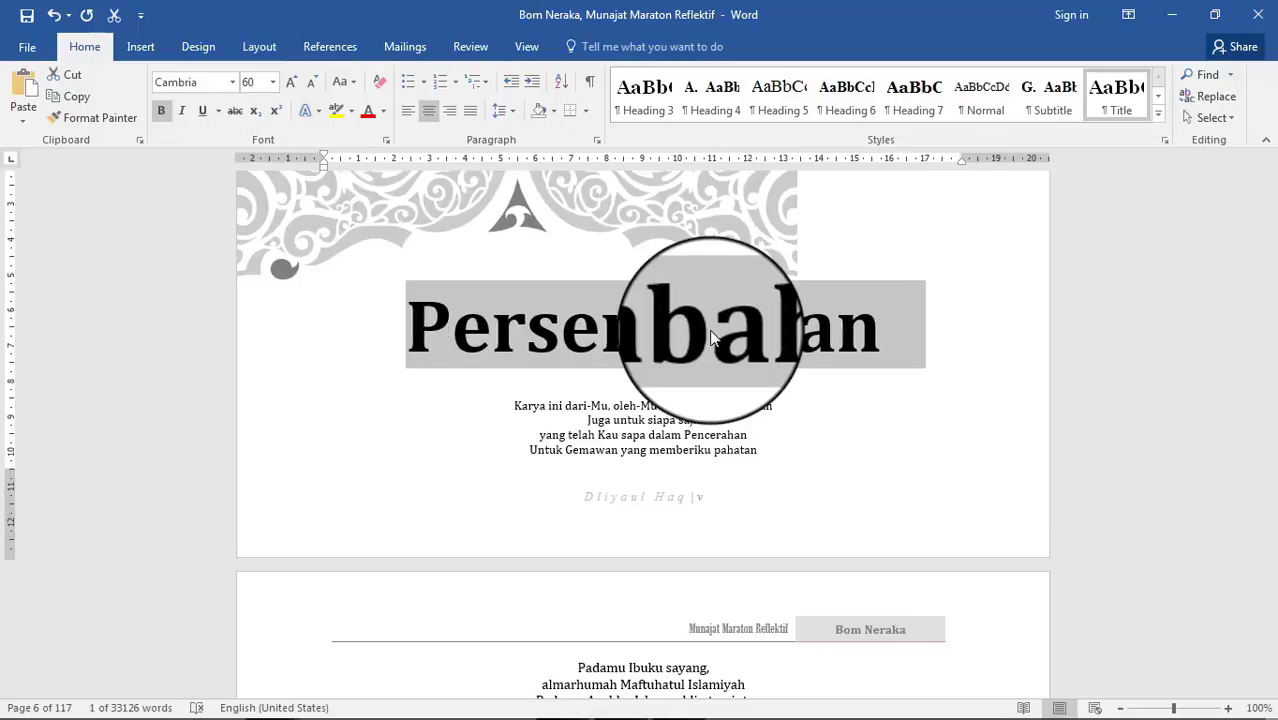
key(shift+F3)
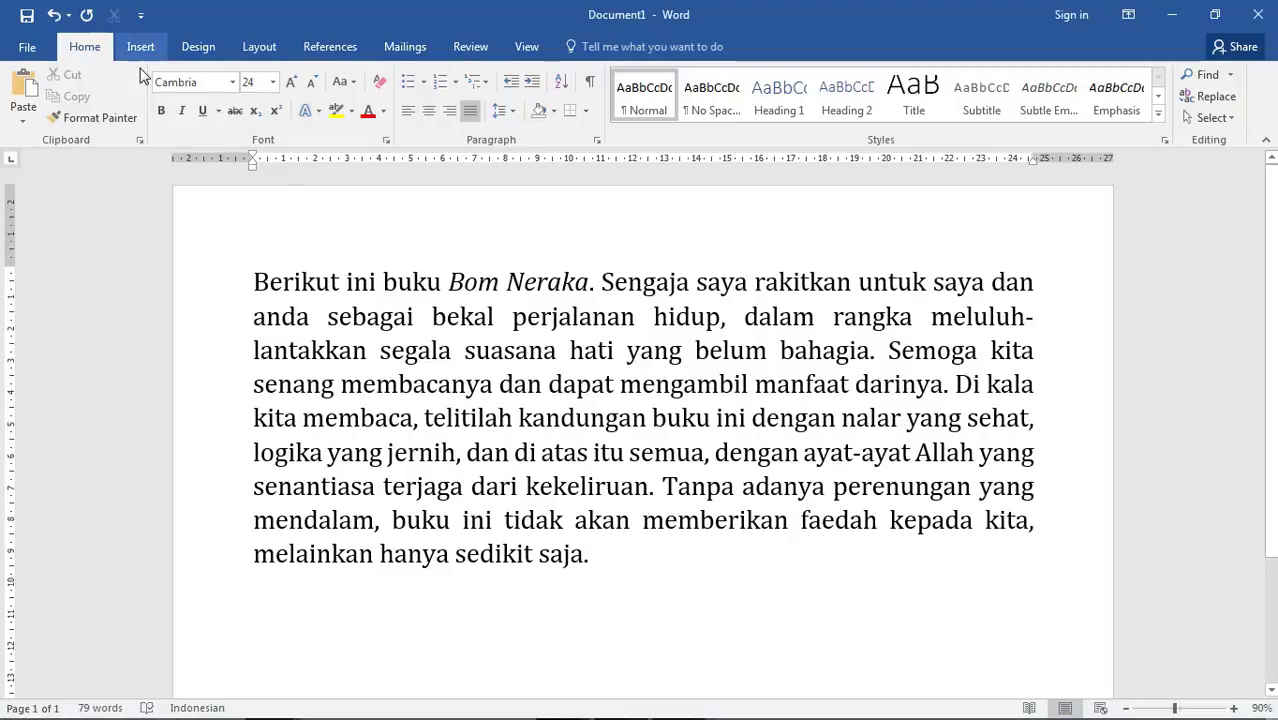
- Give the paragraph a dropped capital B, then select and delete the whole paragraph
click(141, 49)
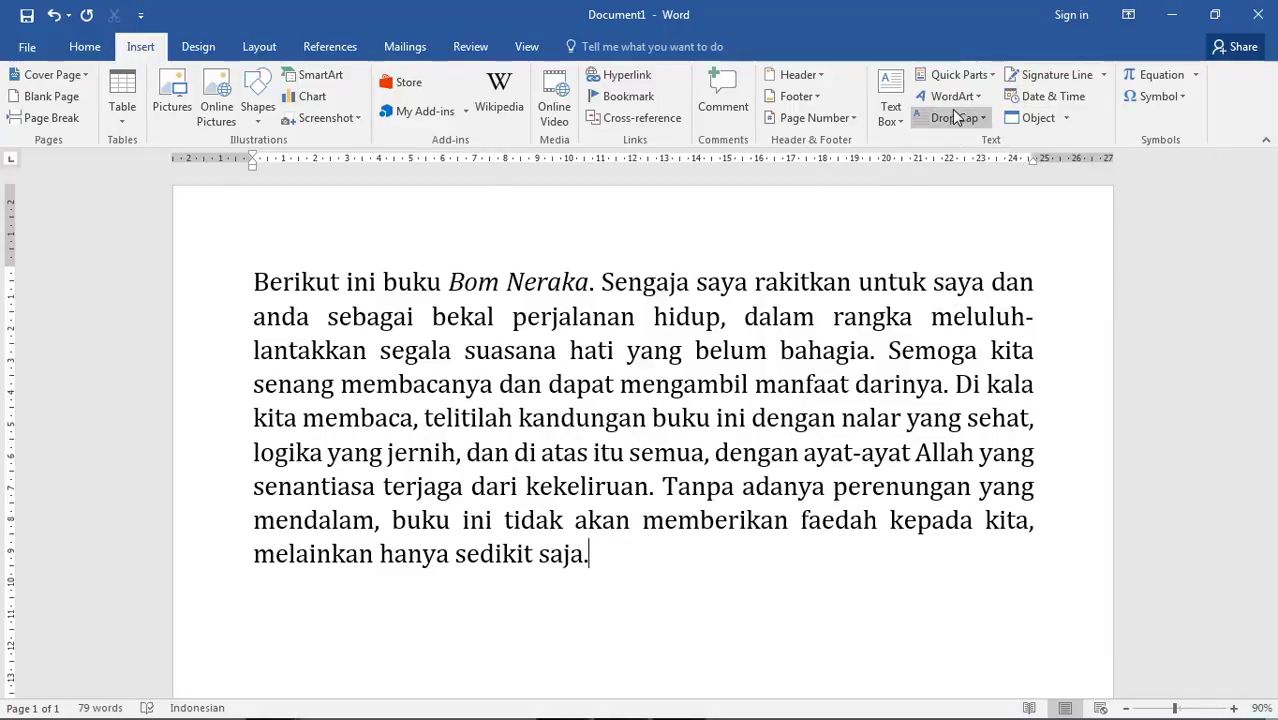
click(984, 118)
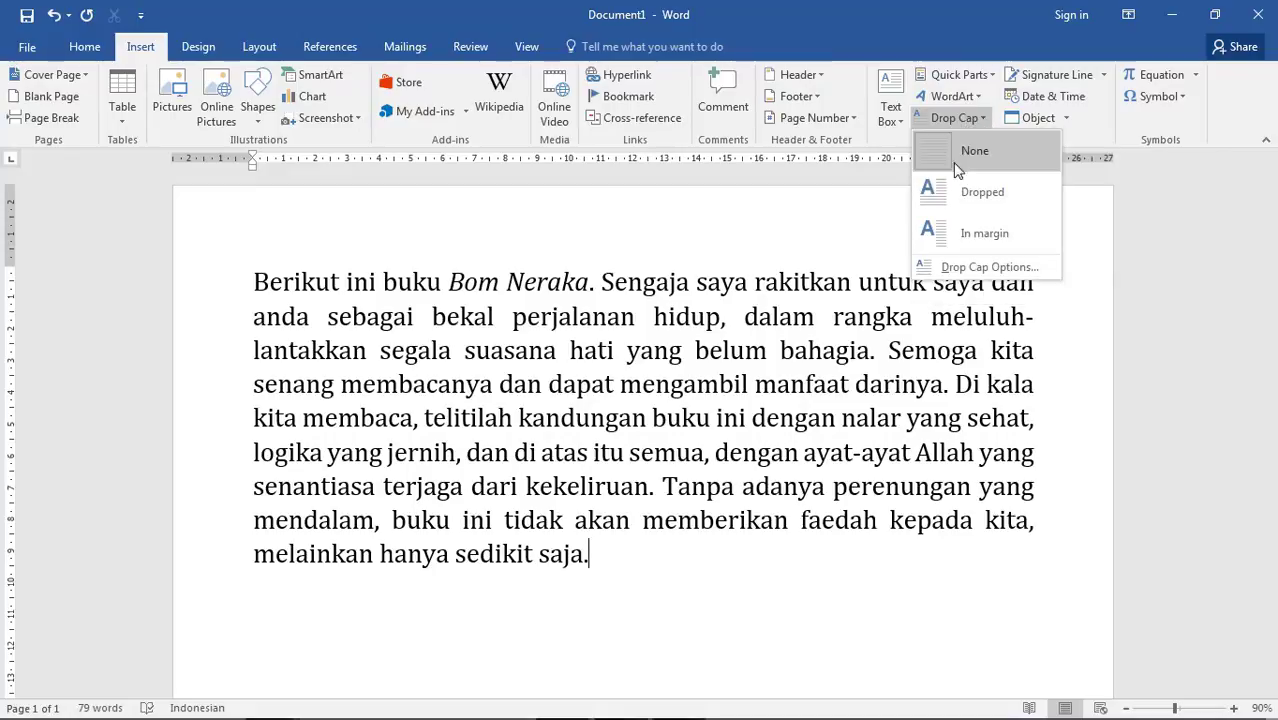
click(946, 192)
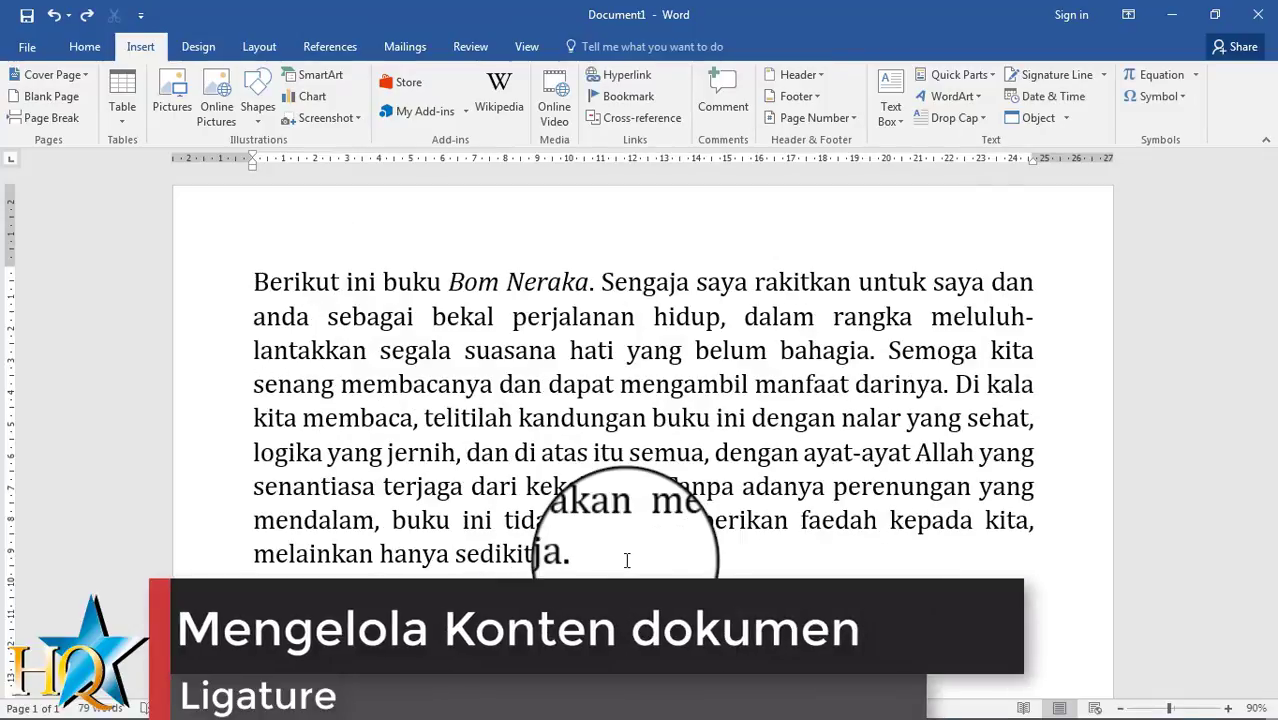
triple_click(143, 228)
key(Delete)
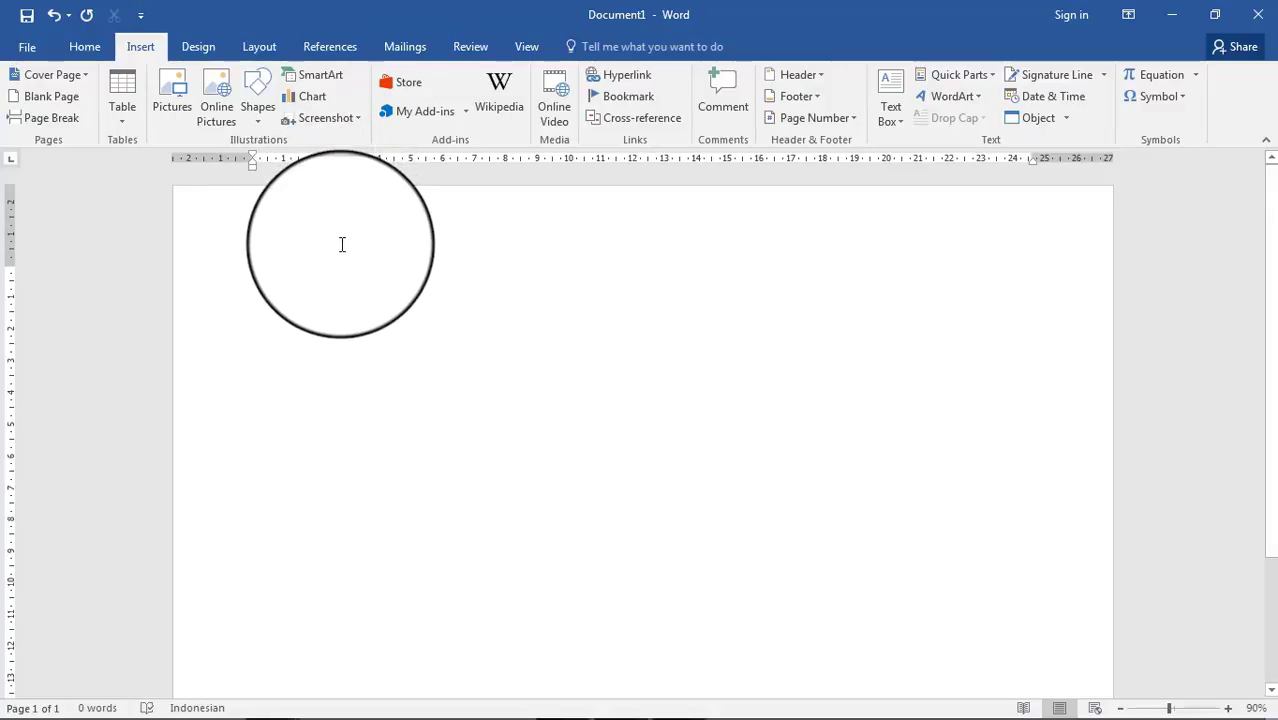
- In the Font dialog's Advanced settings, set Ligatures to All and Stylistic sets to 6
click(85, 46)
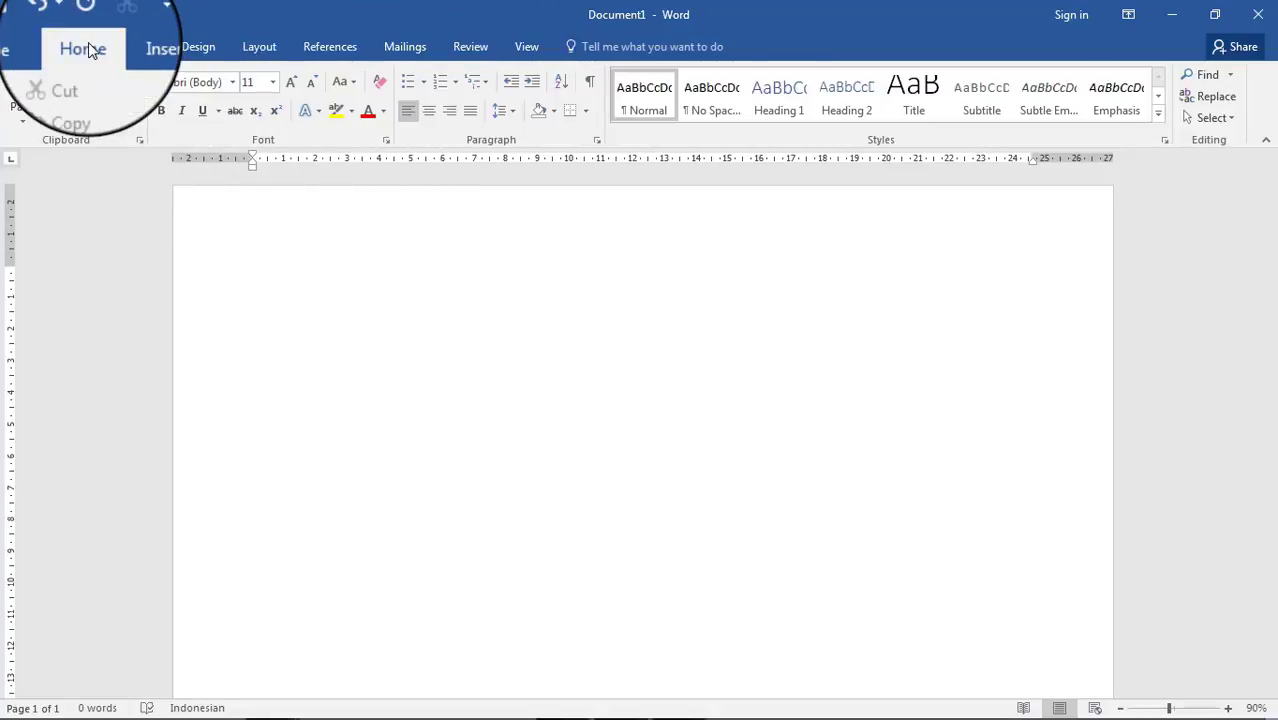
click(388, 142)
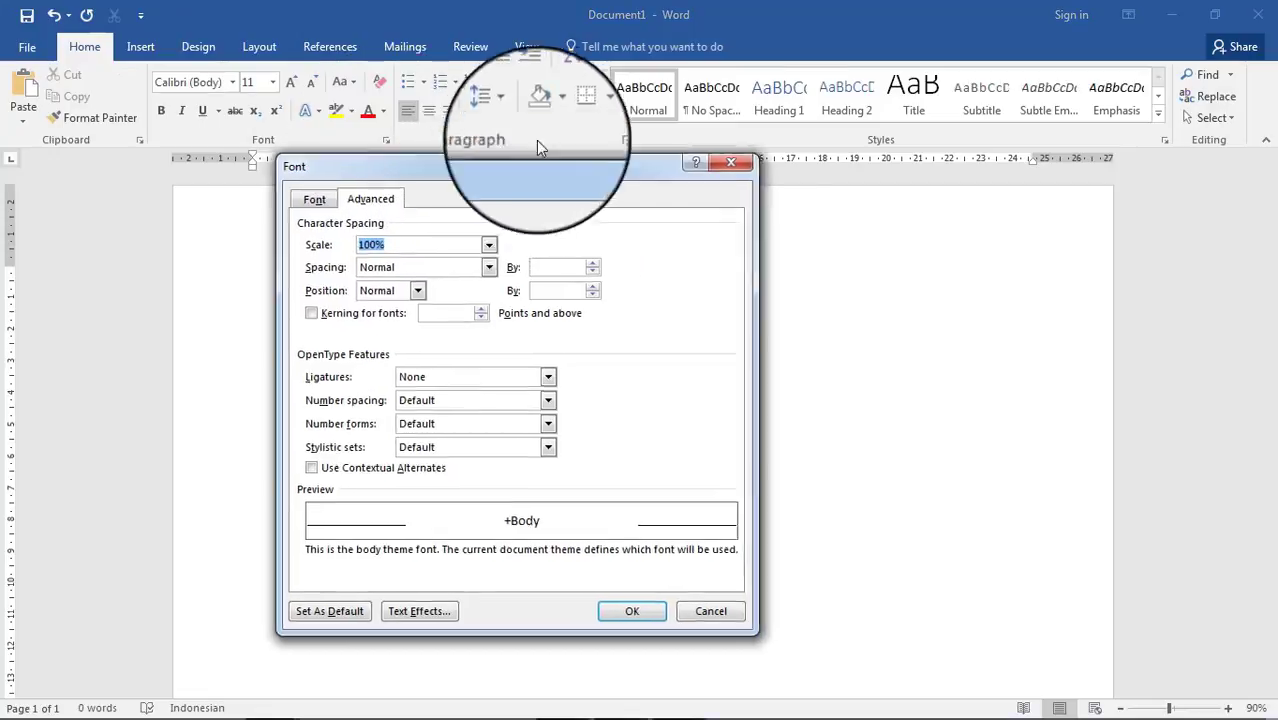
drag(536, 170, 584, 133)
click(485, 341)
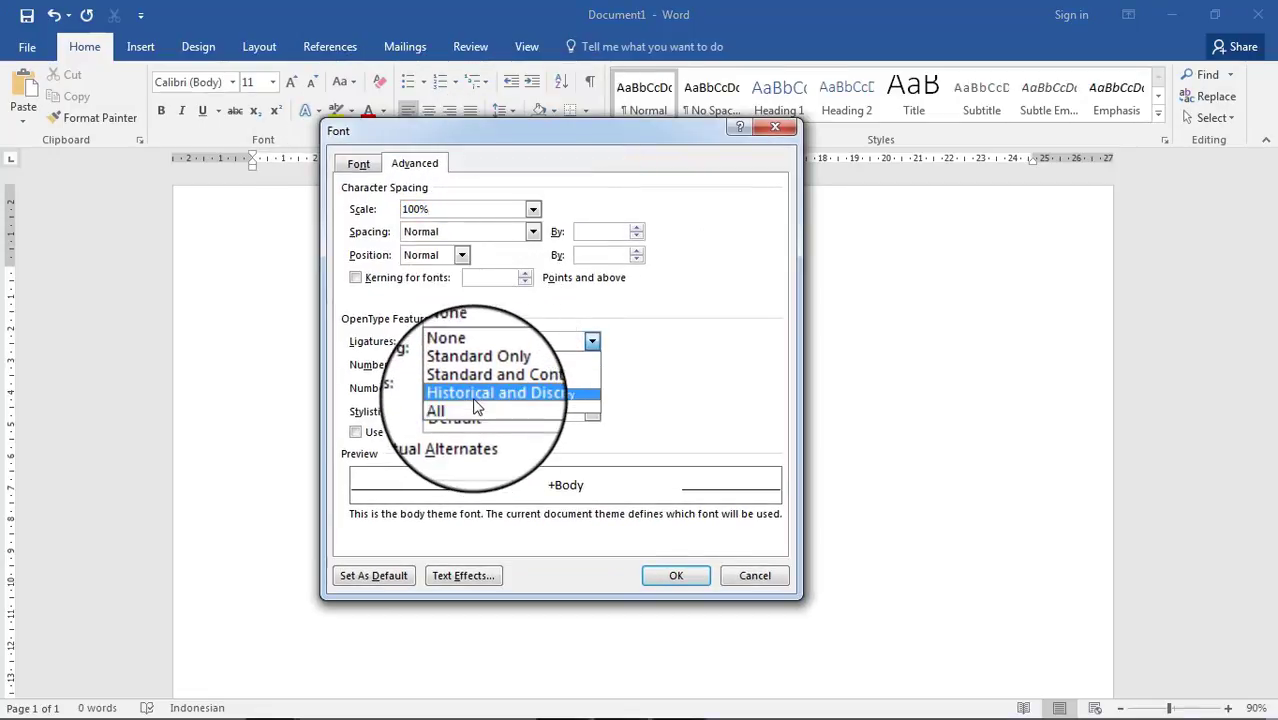
click(476, 412)
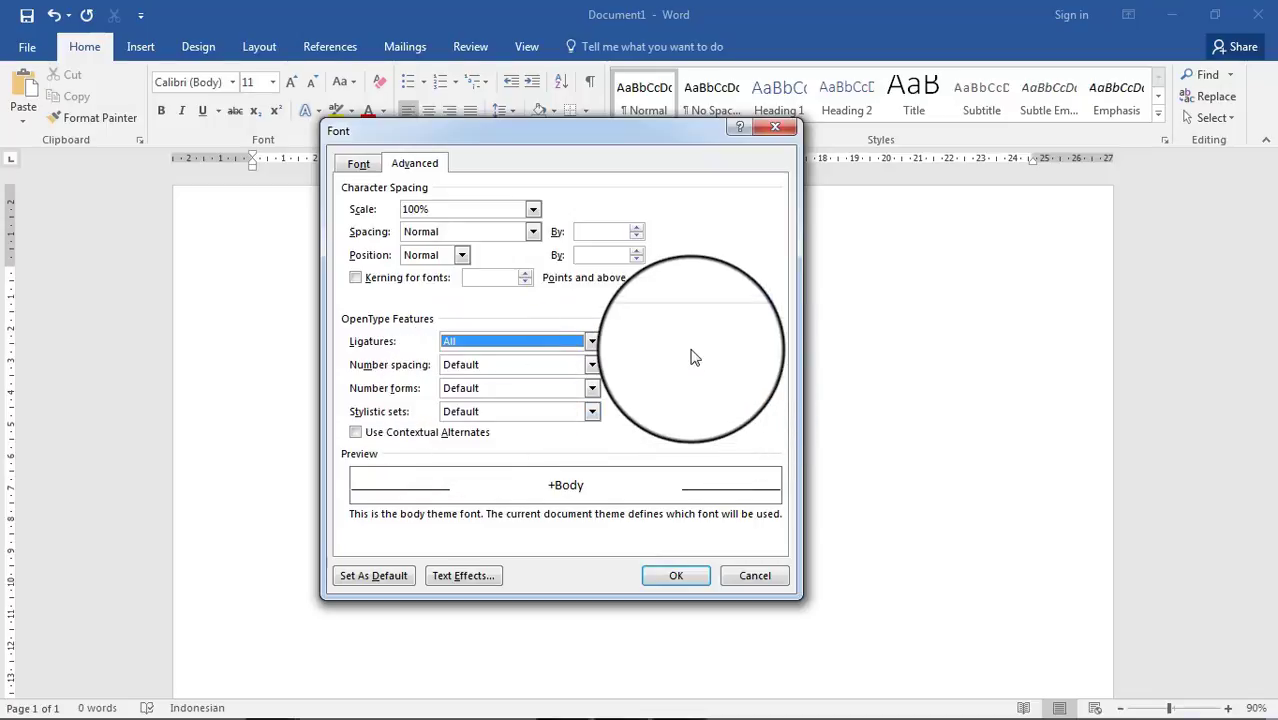
click(565, 413)
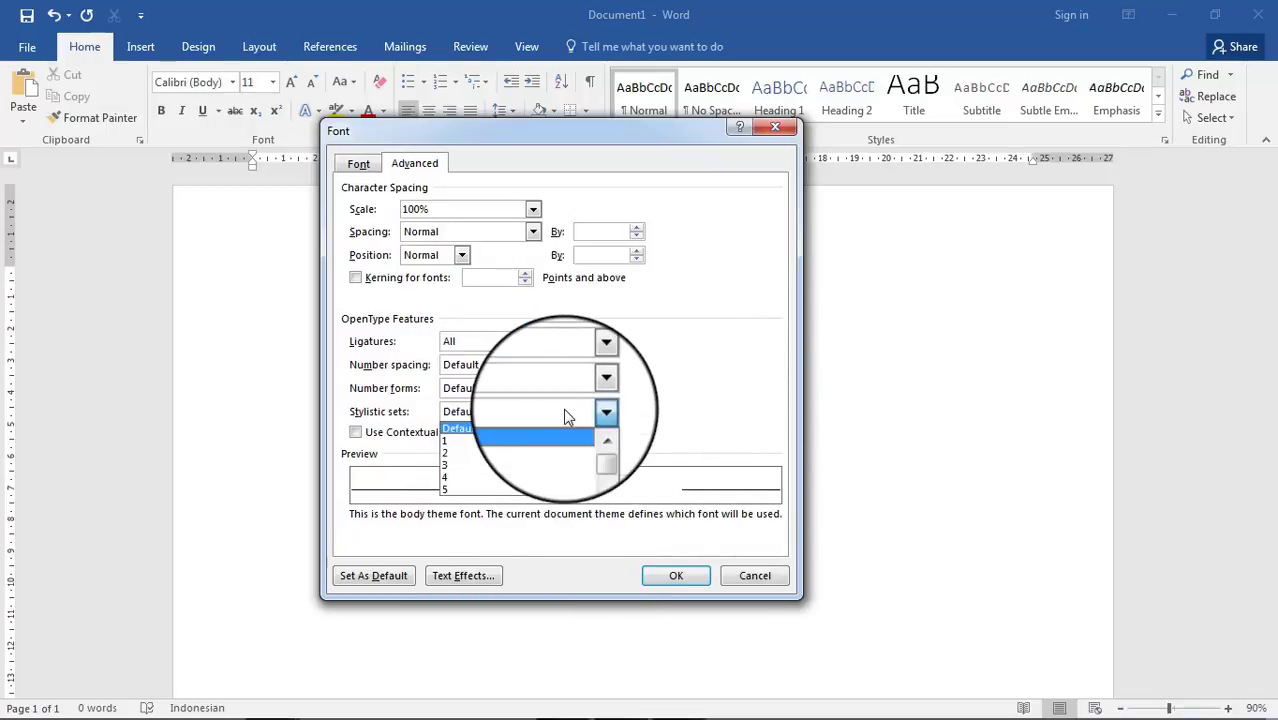
click(514, 489)
click(684, 577)
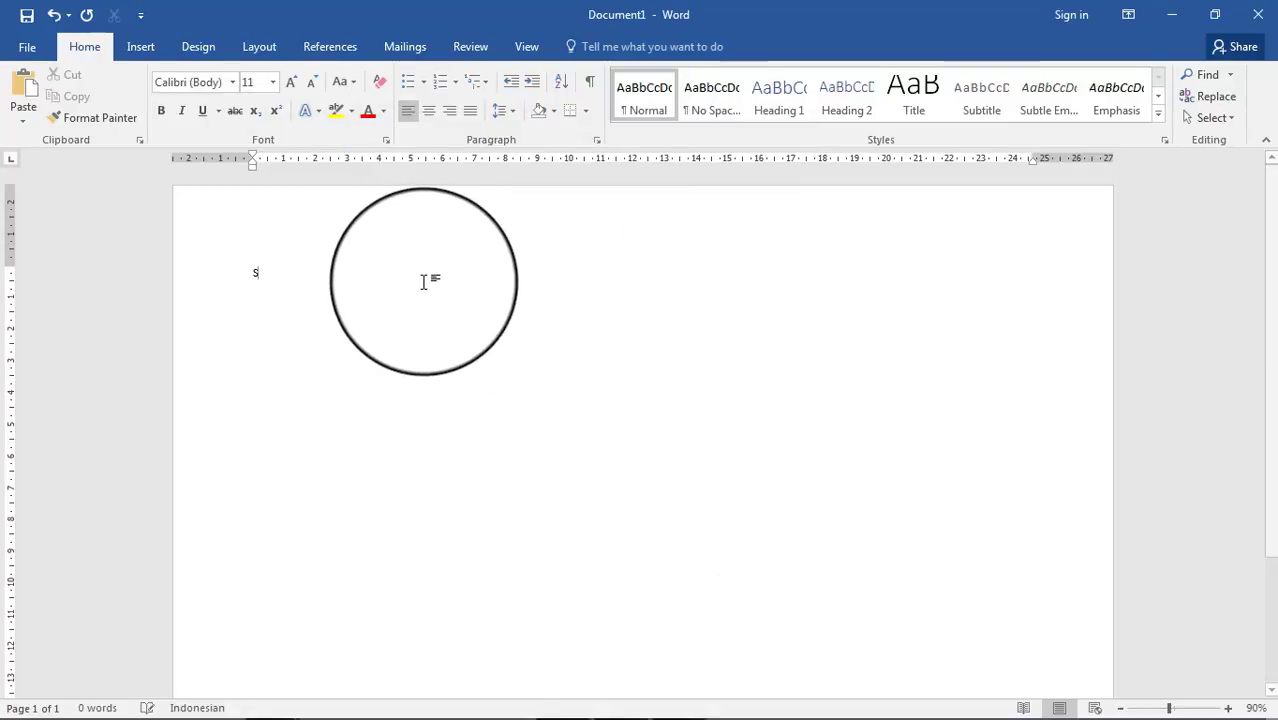
- Type 'Selamat Menikmati', centre it and make it 72 pt, confirming the advanced font settings
text(Selamat Menikmati)
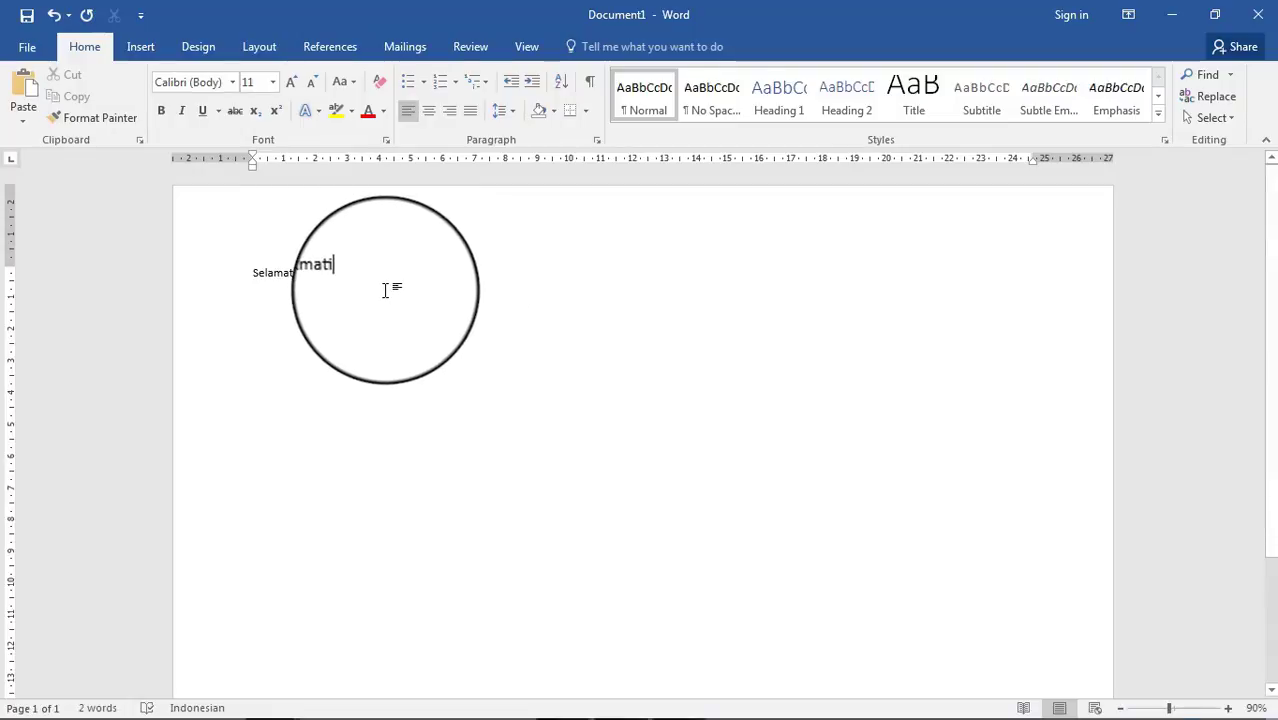
drag(393, 286, 230, 275)
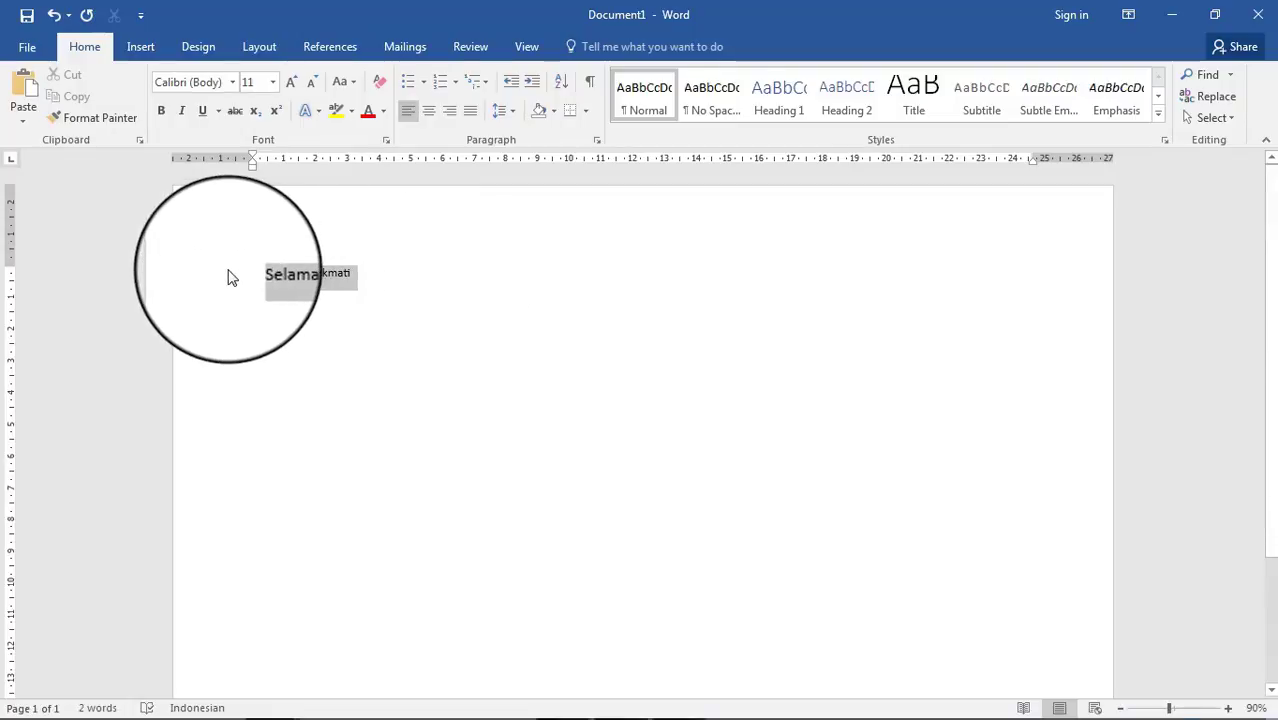
click(428, 110)
click(272, 82)
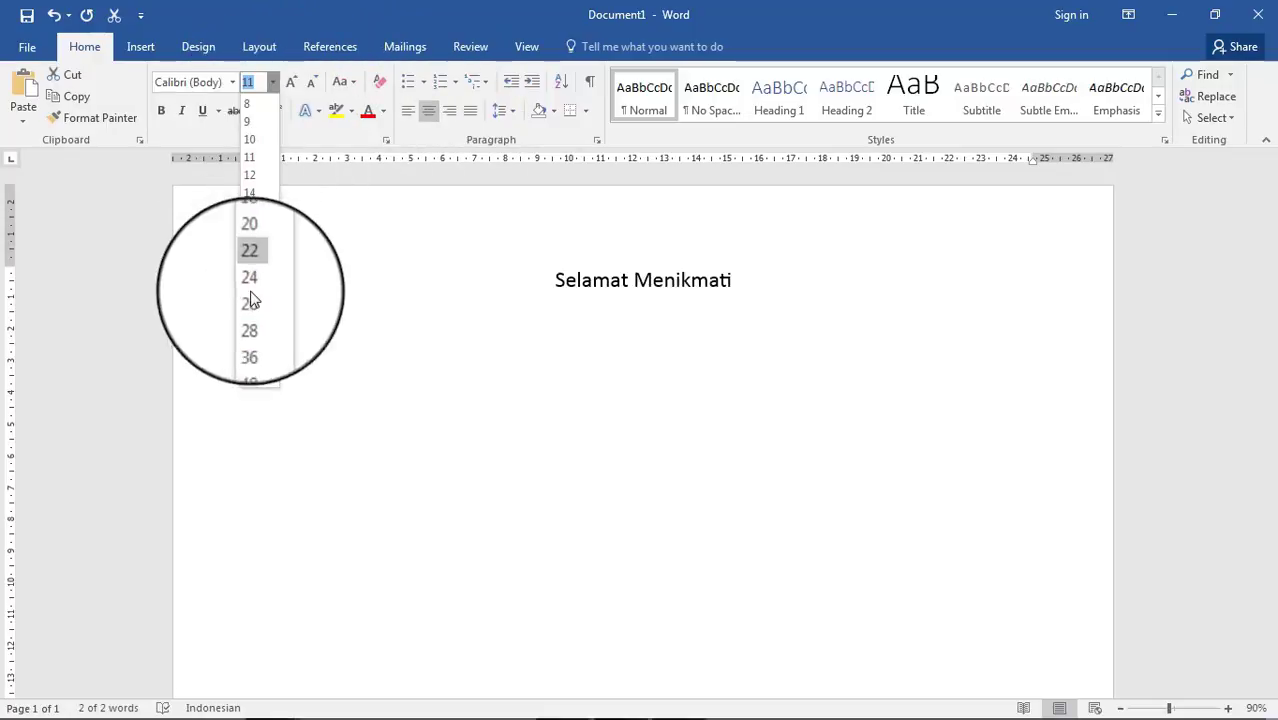
click(249, 370)
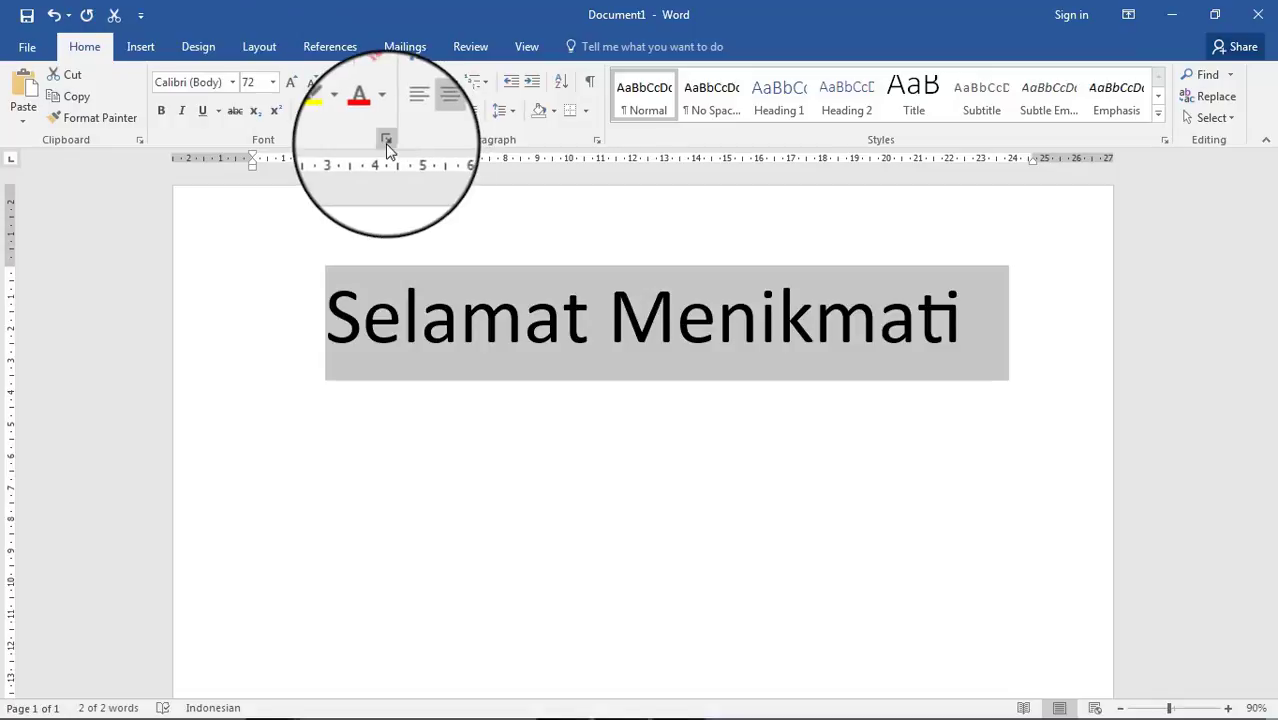
click(384, 140)
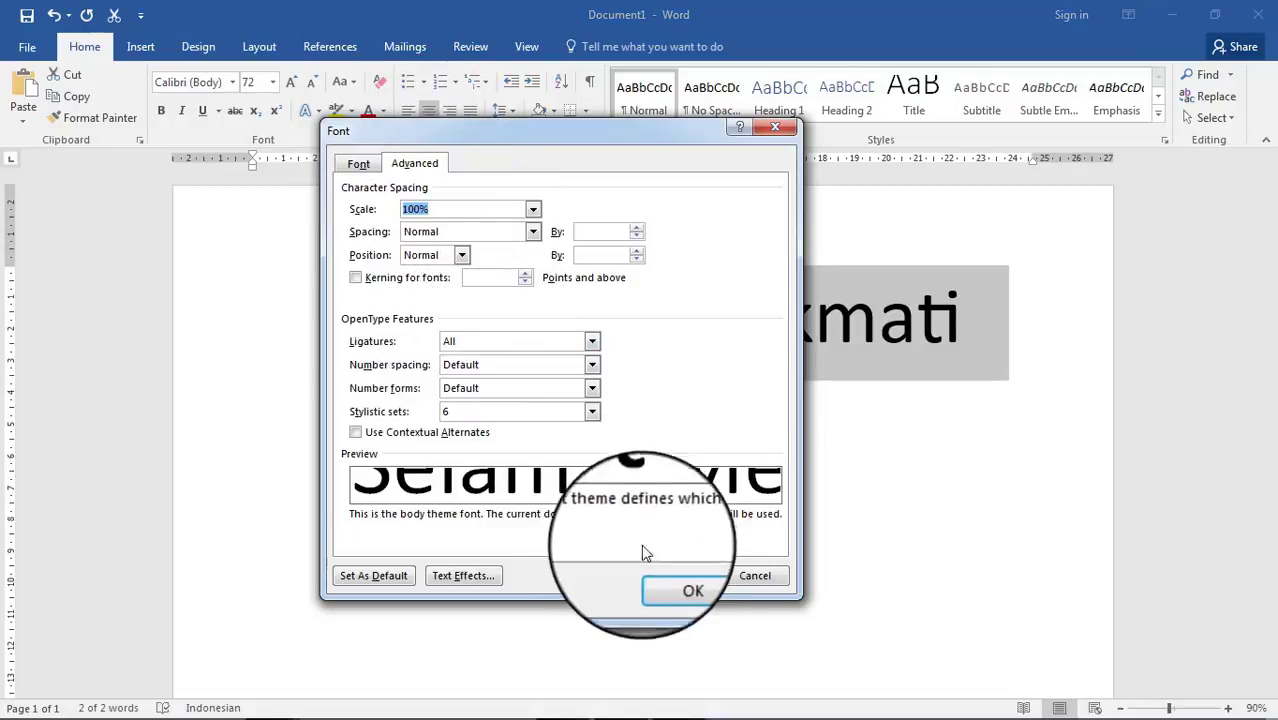
click(676, 575)
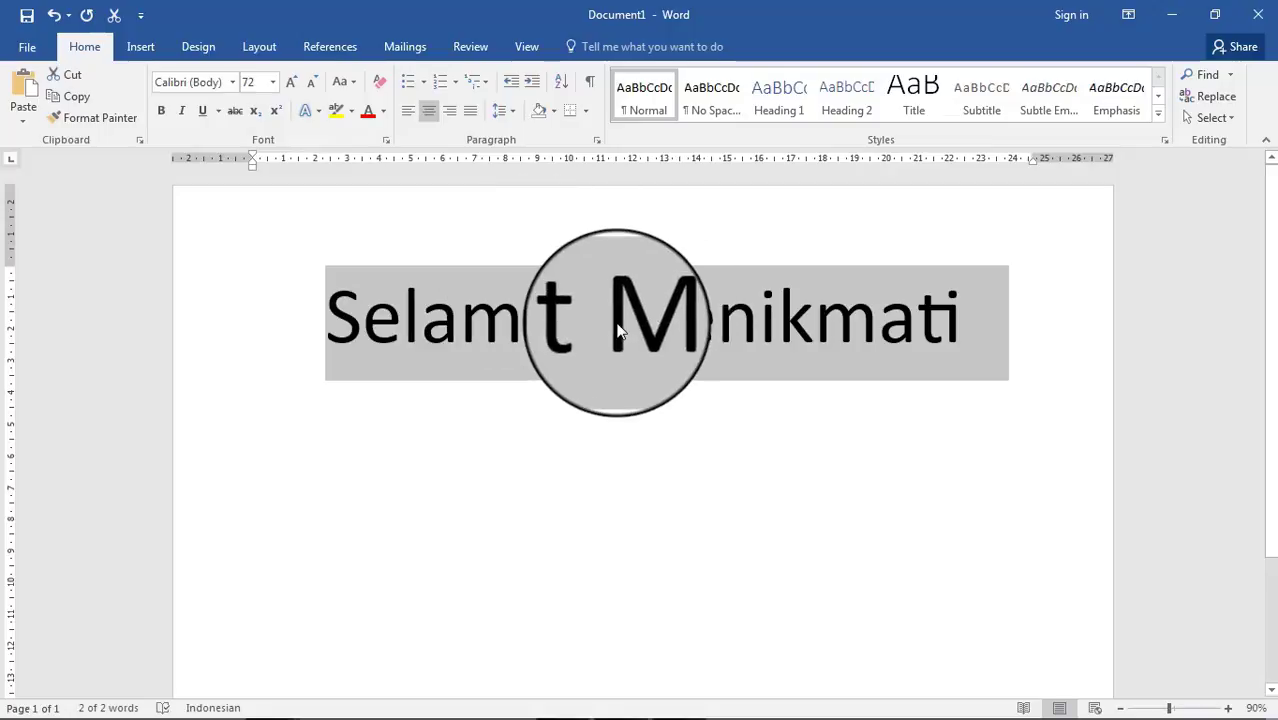
click(697, 313)
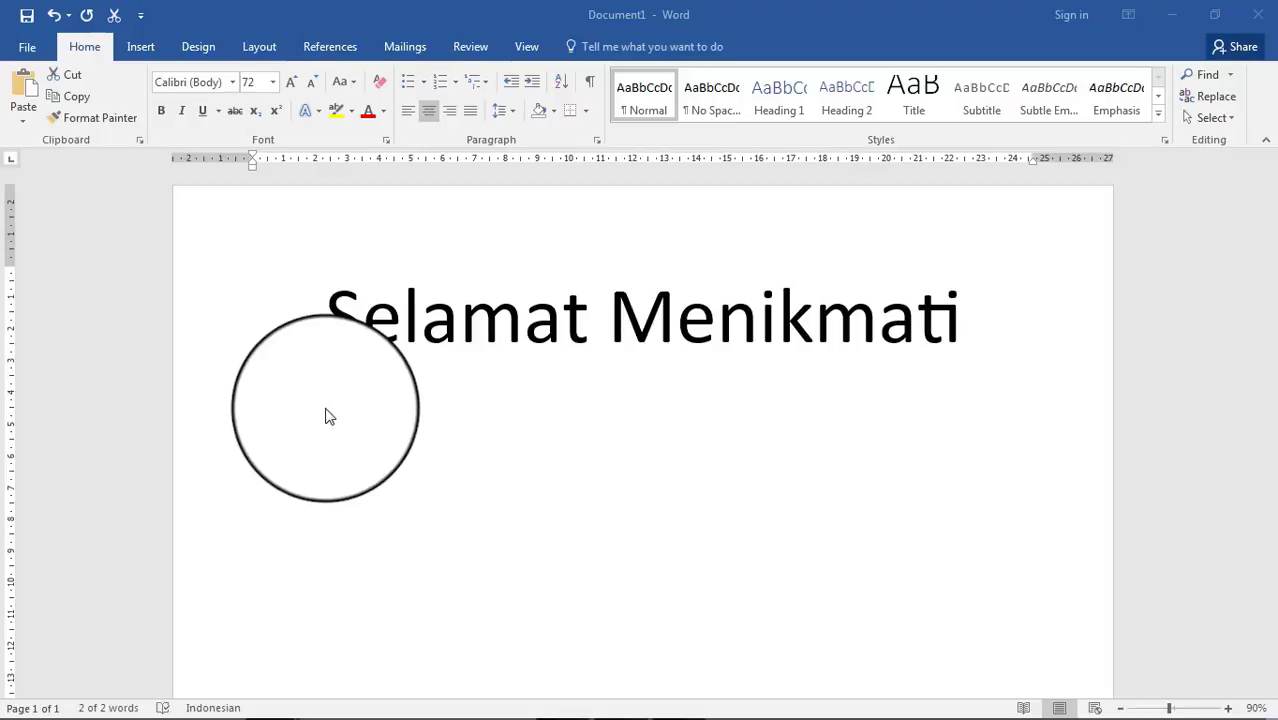
- Change the 'Selamat Menikmati' line to the Gabriola font
key(ctrl+a)
click(232, 82)
scroll(210, 300, down, 5)
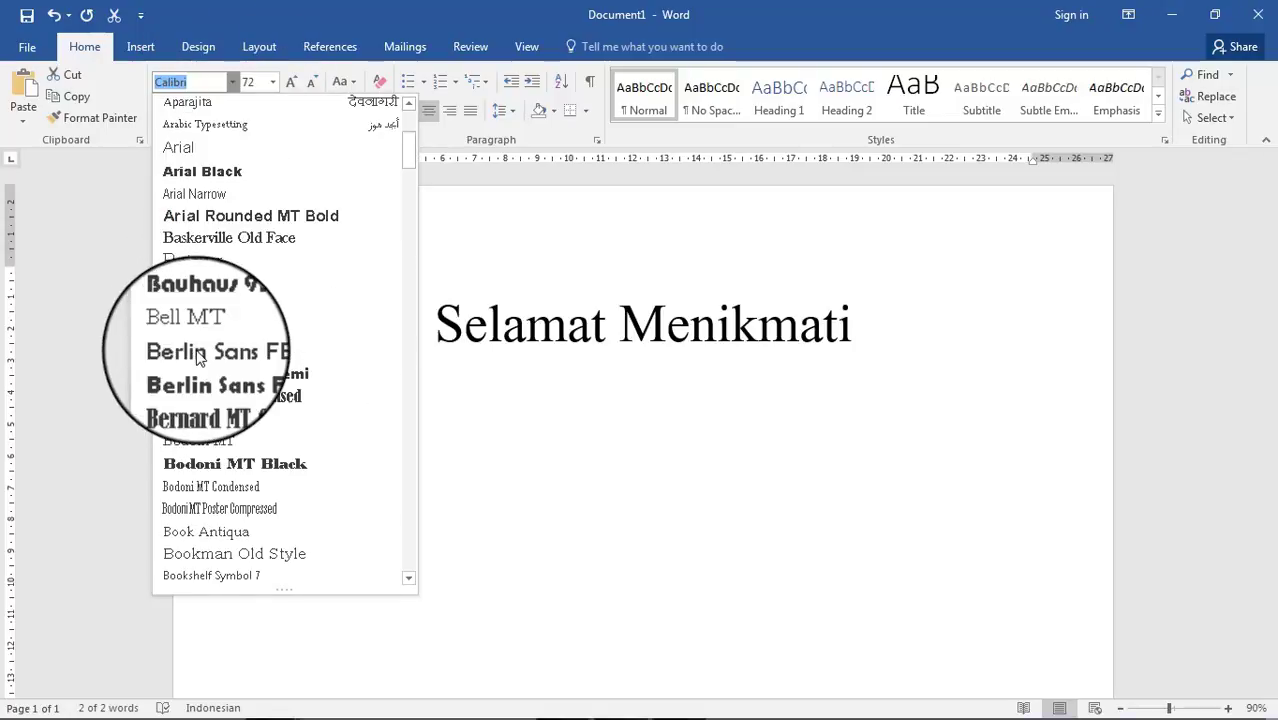
scroll(200, 370, down, 10)
scroll(196, 360, down, 3)
scroll(197, 367, down, 6)
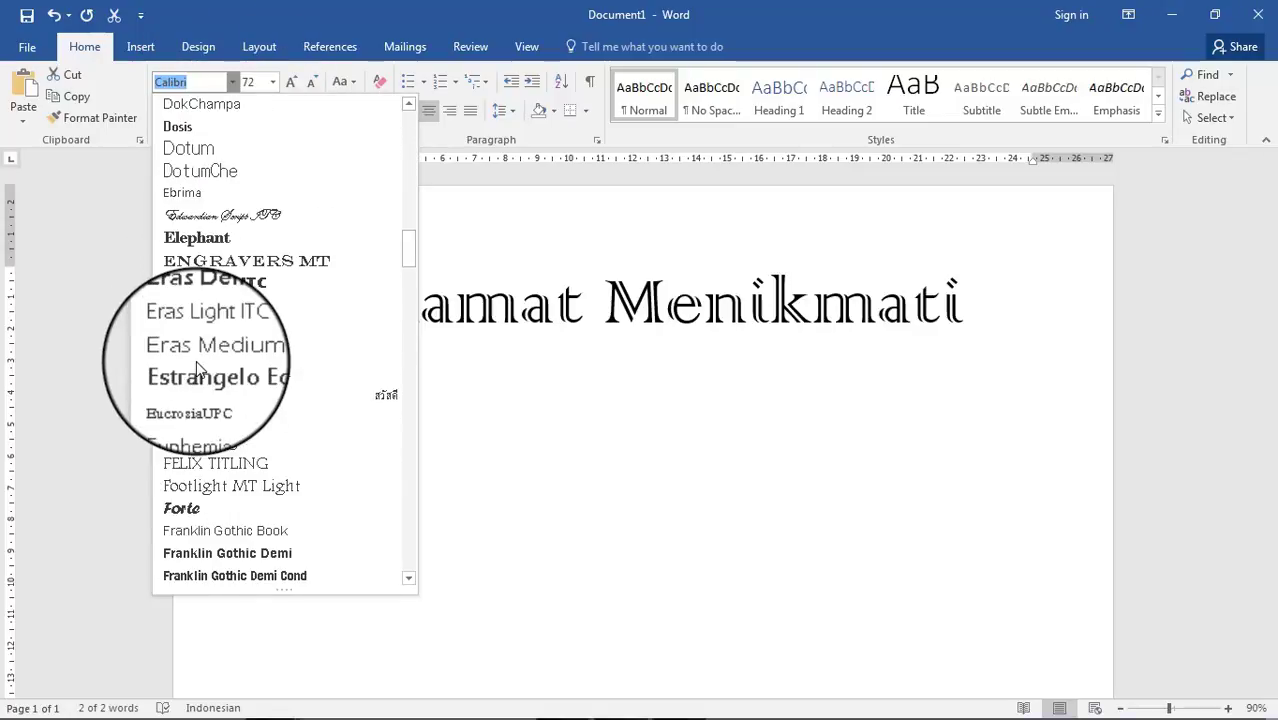
scroll(197, 370, down, 5)
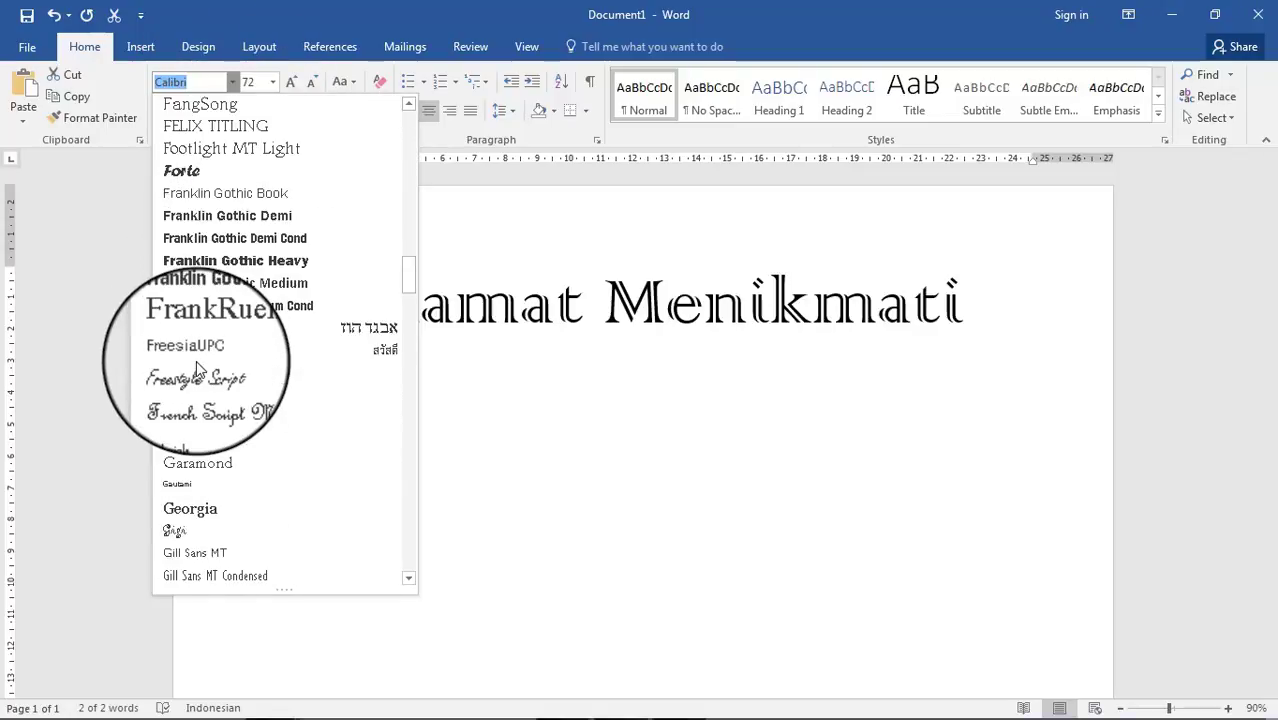
click(213, 432)
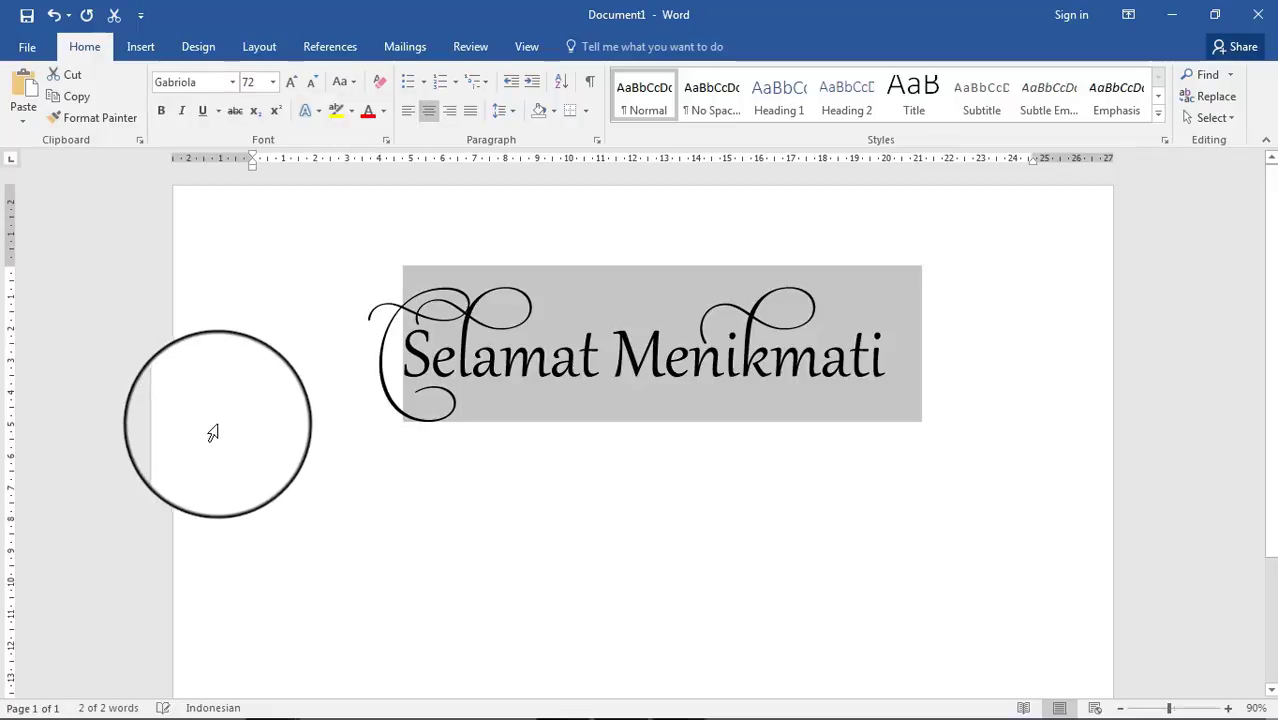
click(550, 375)
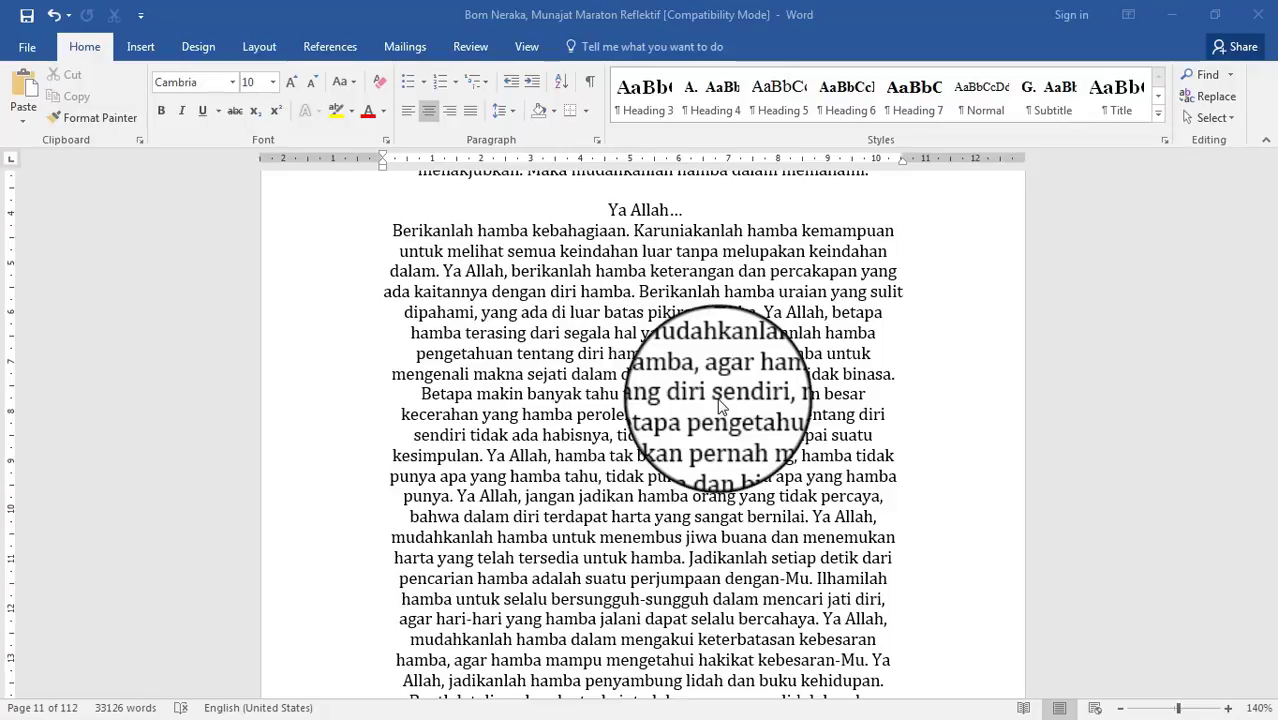
- Type 'Ya Allah...' and select the paragraph beginning Berikanlah
text(Ya Allah.)
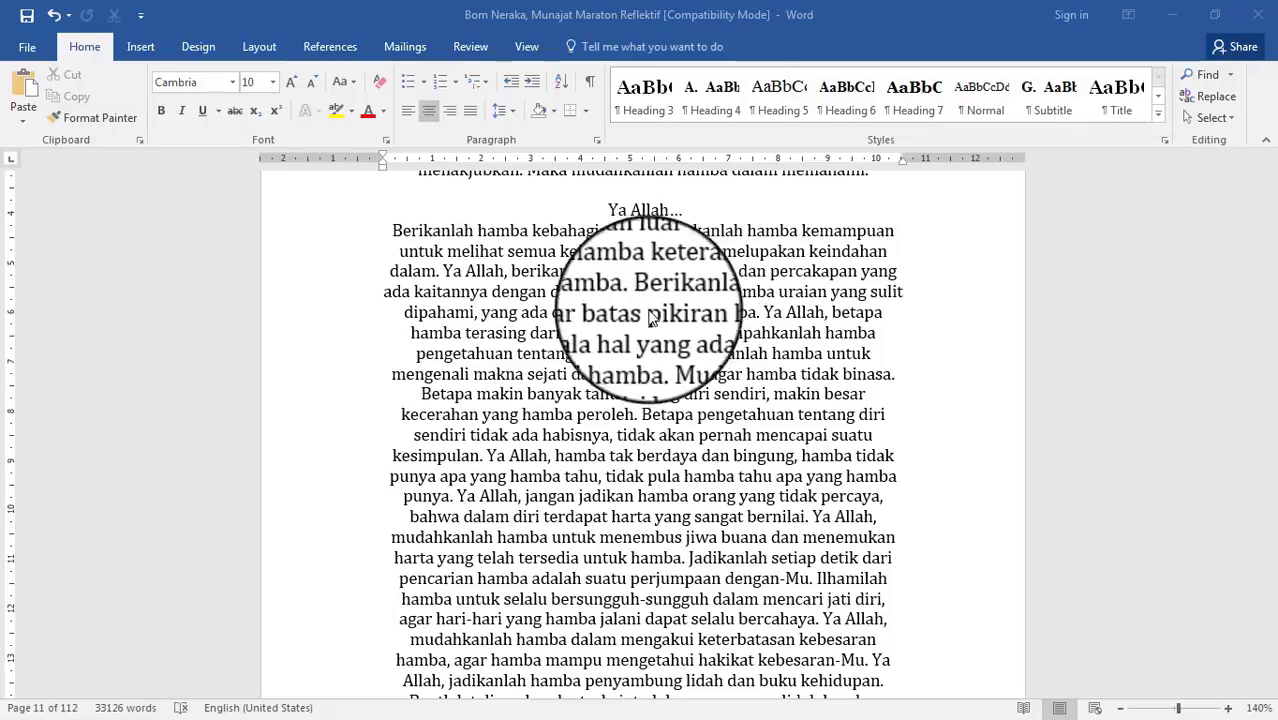
text(..)
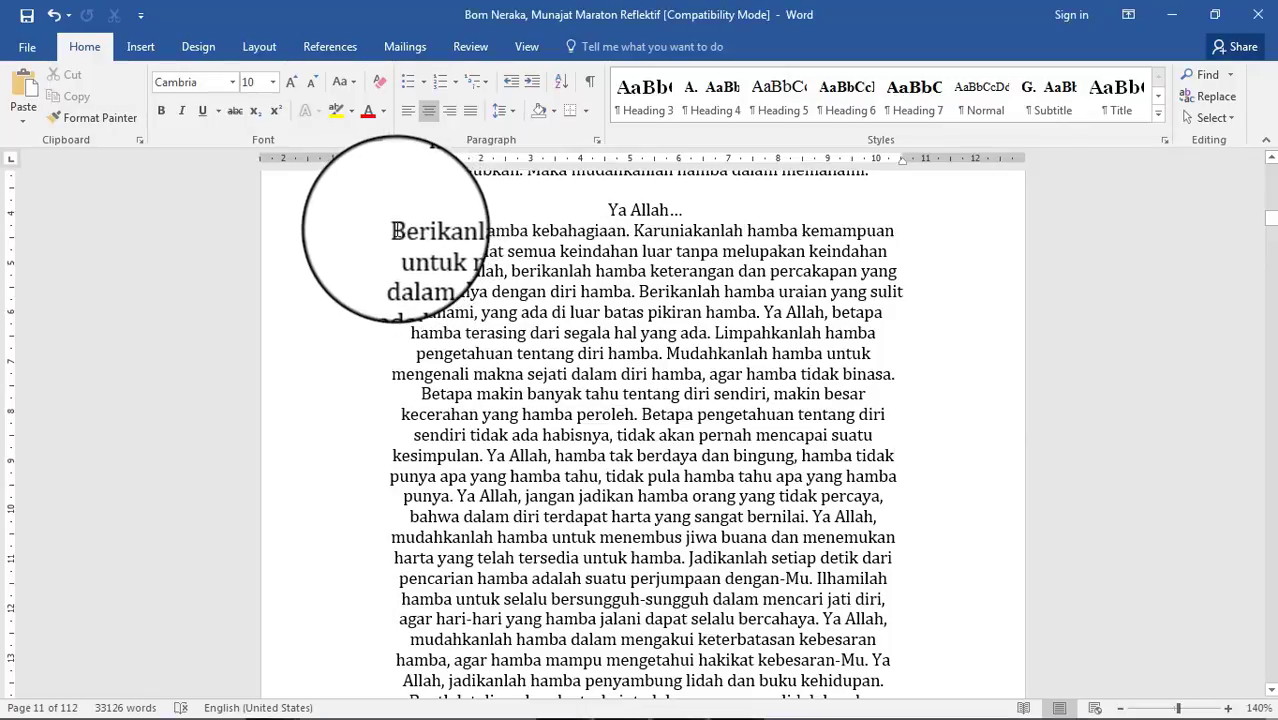
drag(410, 235, 558, 384)
drag(712, 600, 884, 680)
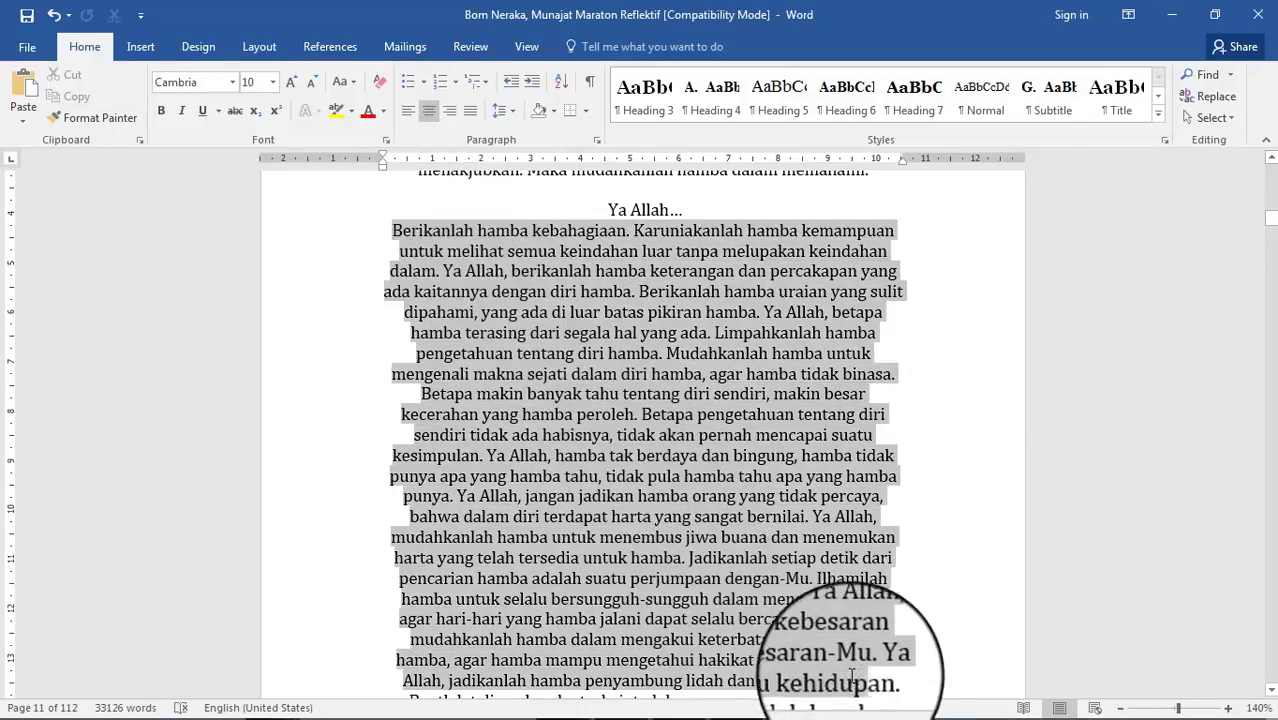
- Try left, centre, right and justified alignment on the paragraph, then reselect it whole
click(410, 116)
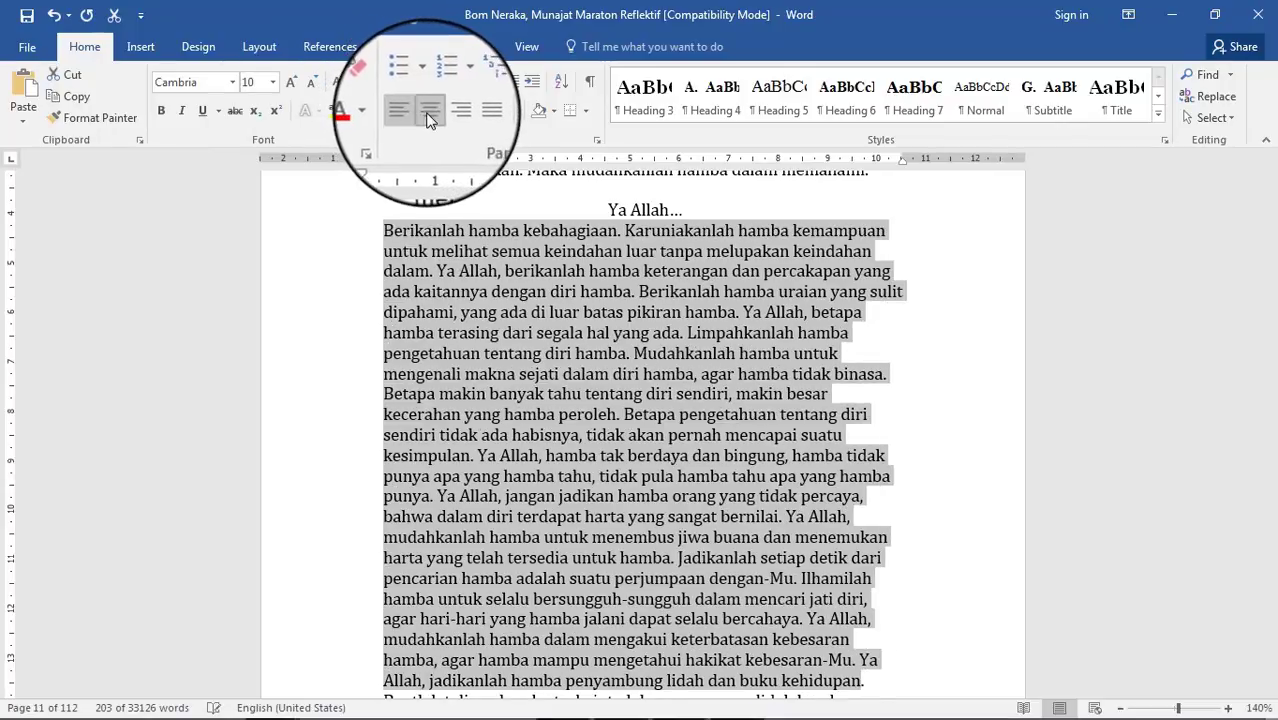
click(438, 112)
click(449, 115)
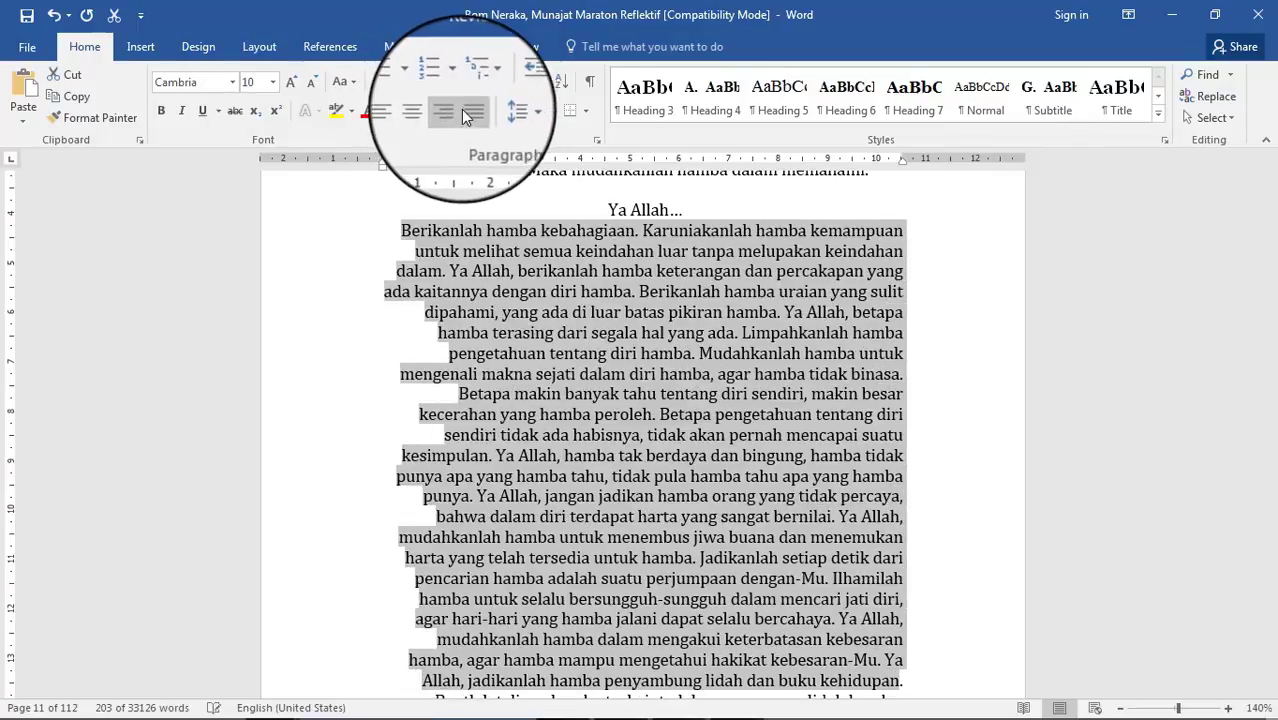
click(470, 112)
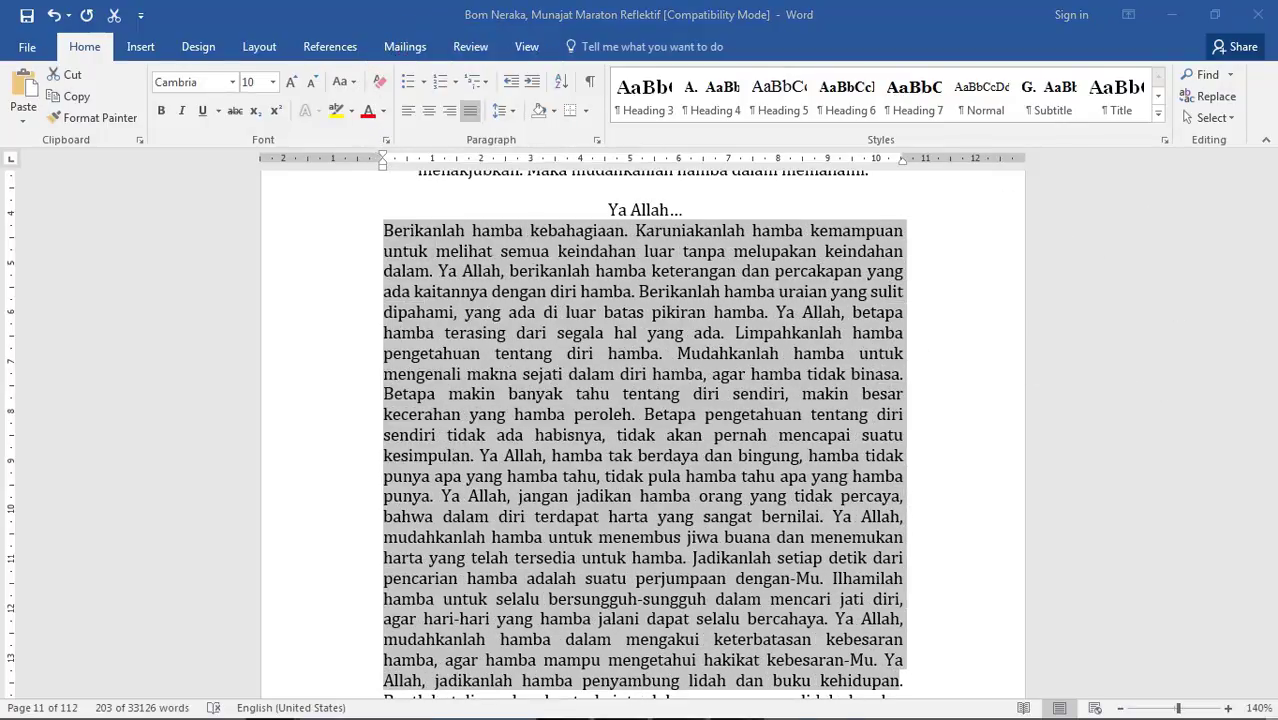
key(Right)
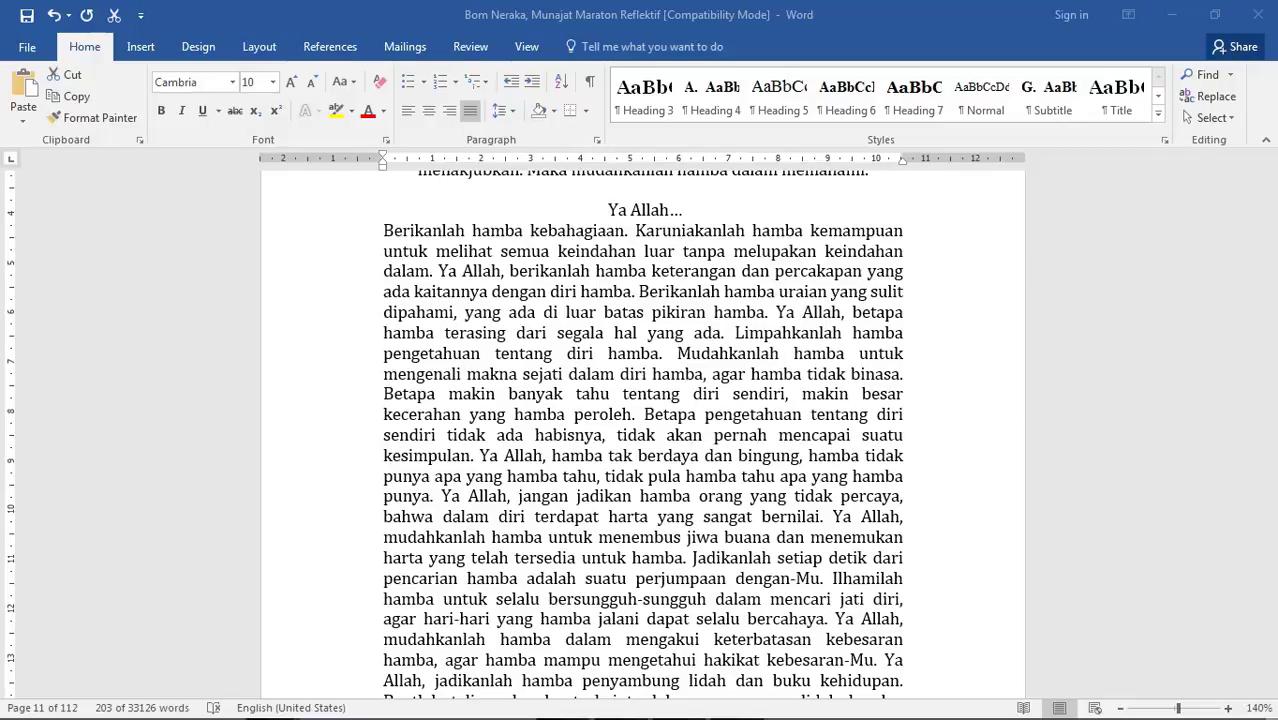
triple_click(493, 385)
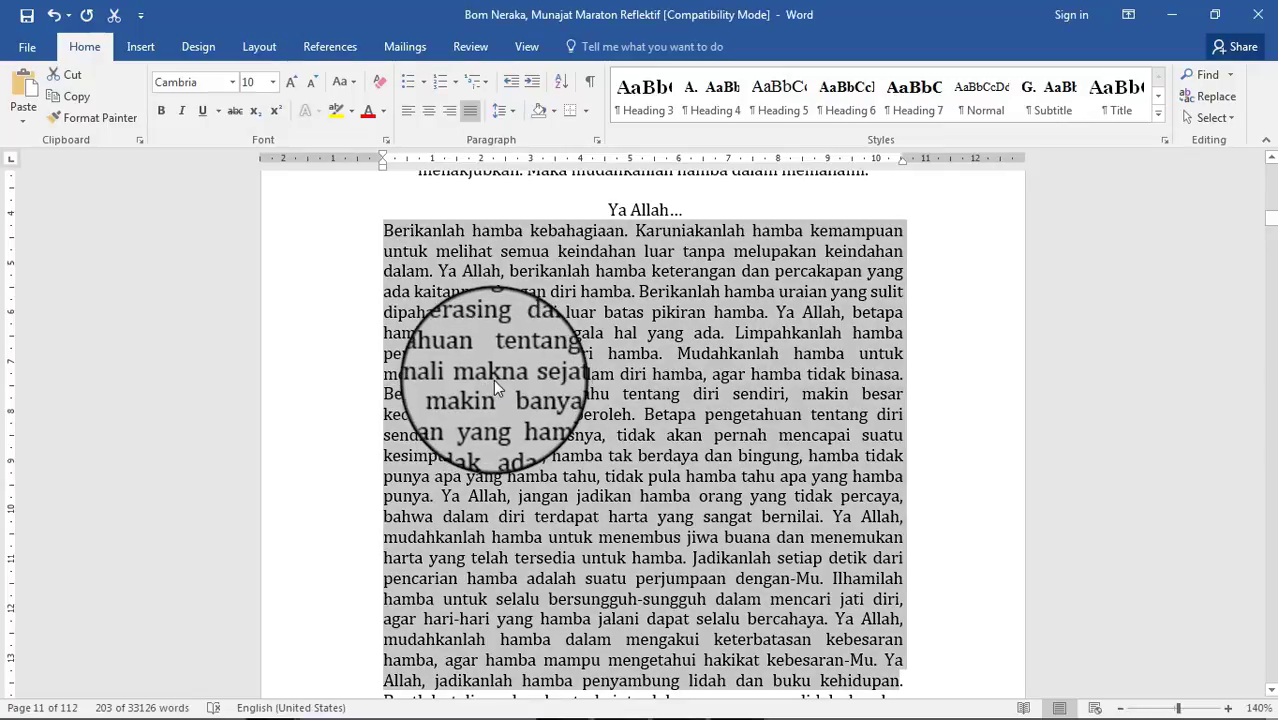
click(267, 45)
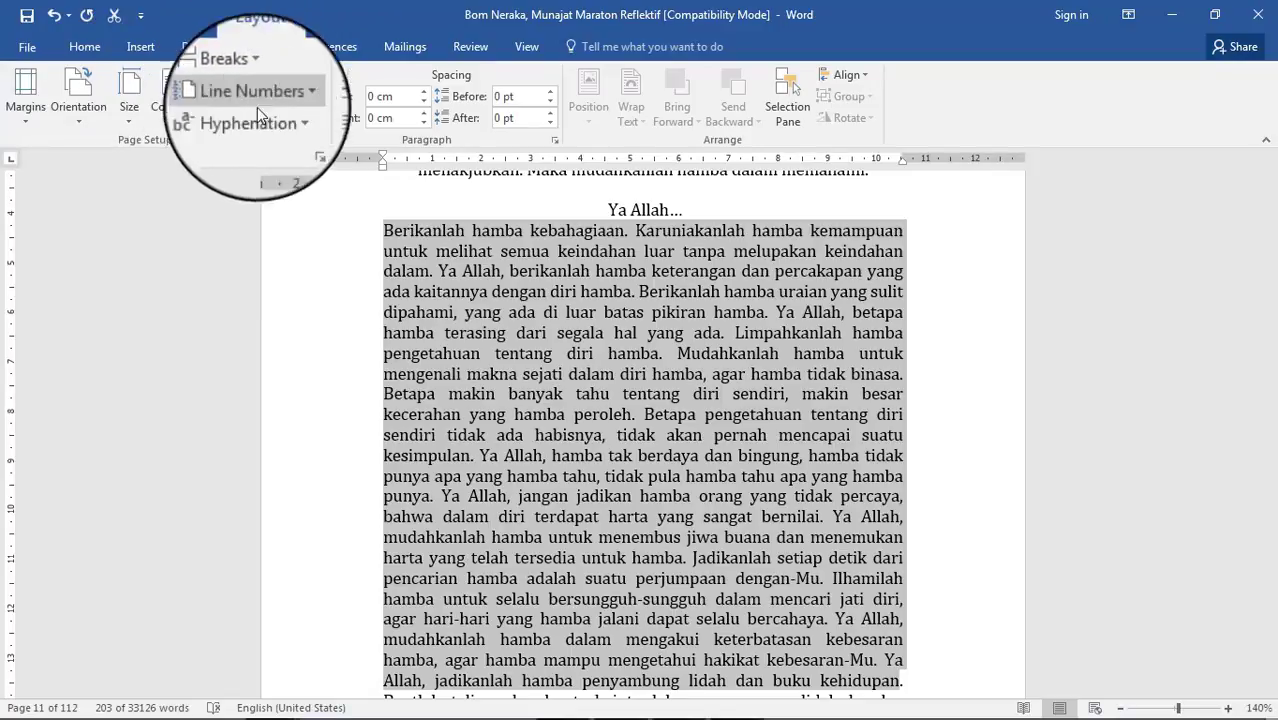
- Hyphenate the paragraph automatically and inspect split words like kece-rahan and terse-dia
click(285, 118)
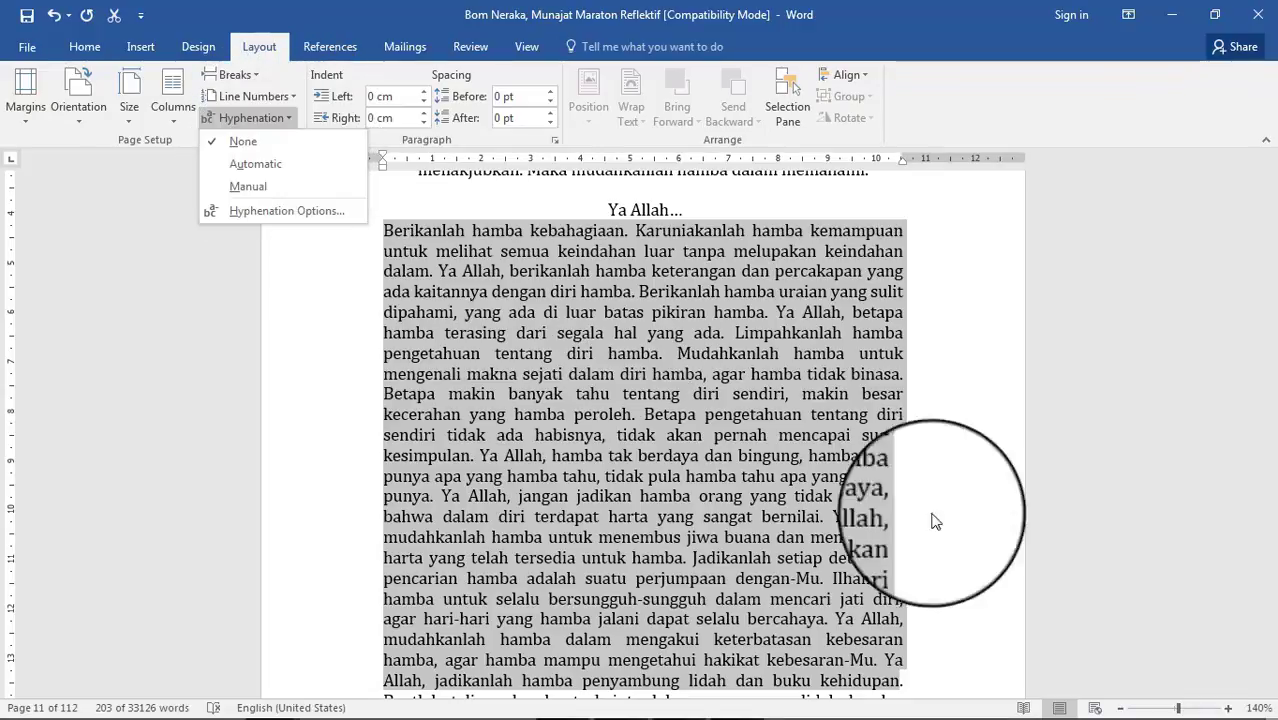
click(850, 415)
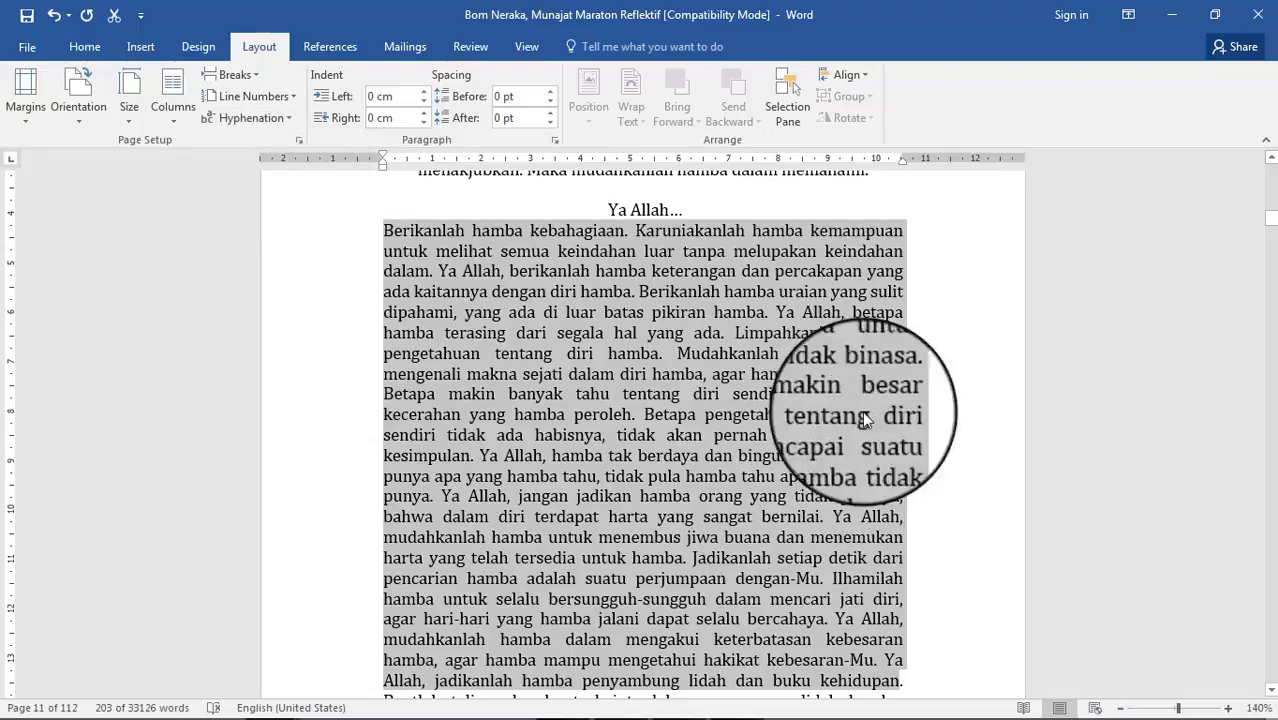
click(282, 119)
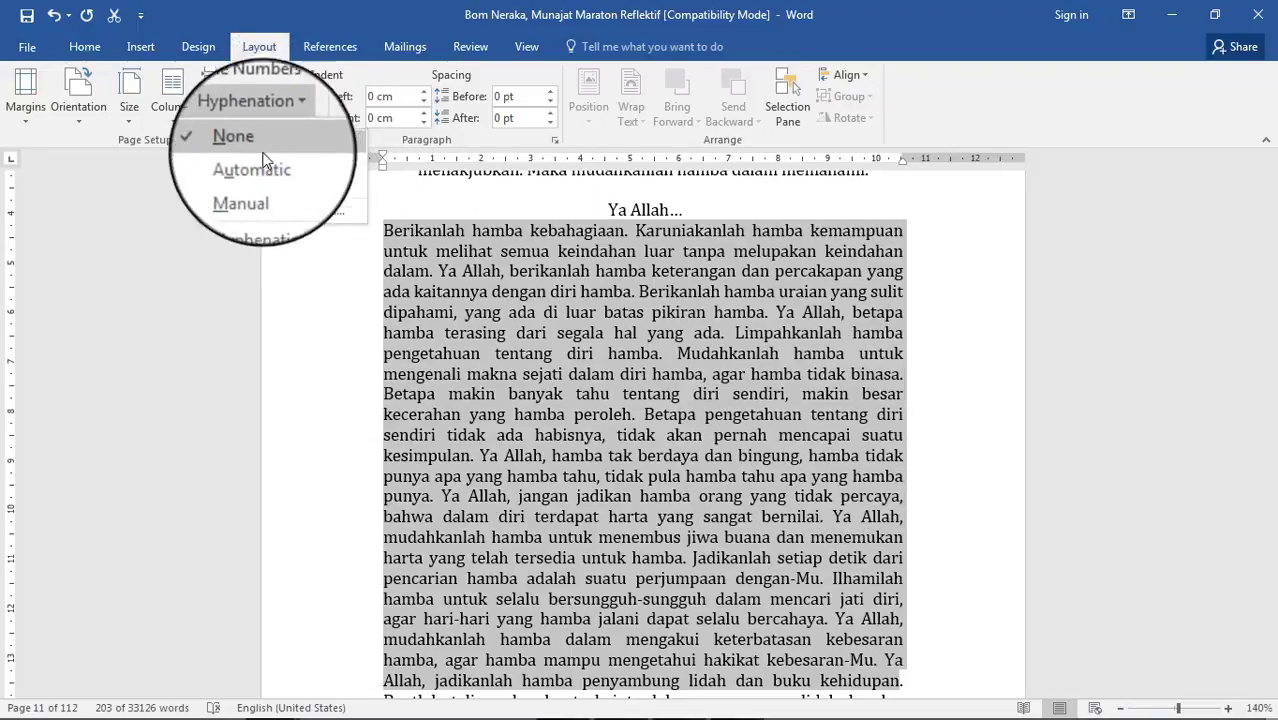
click(258, 162)
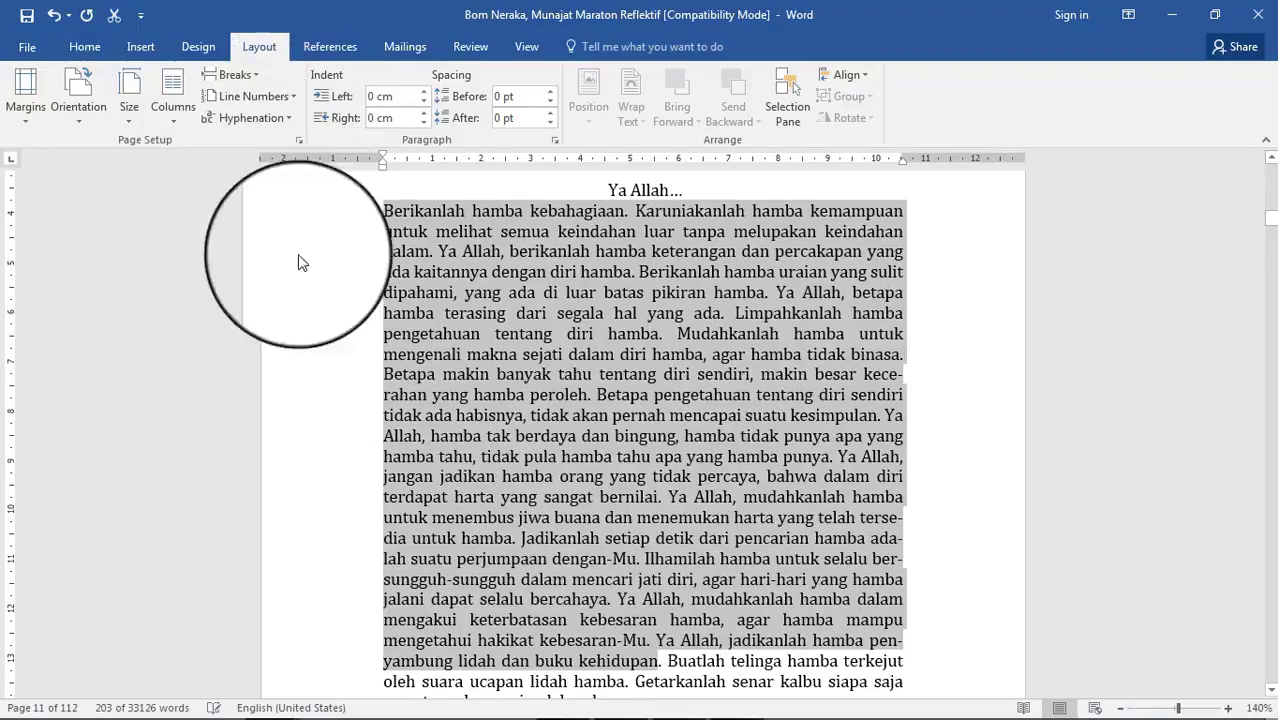
click(857, 519)
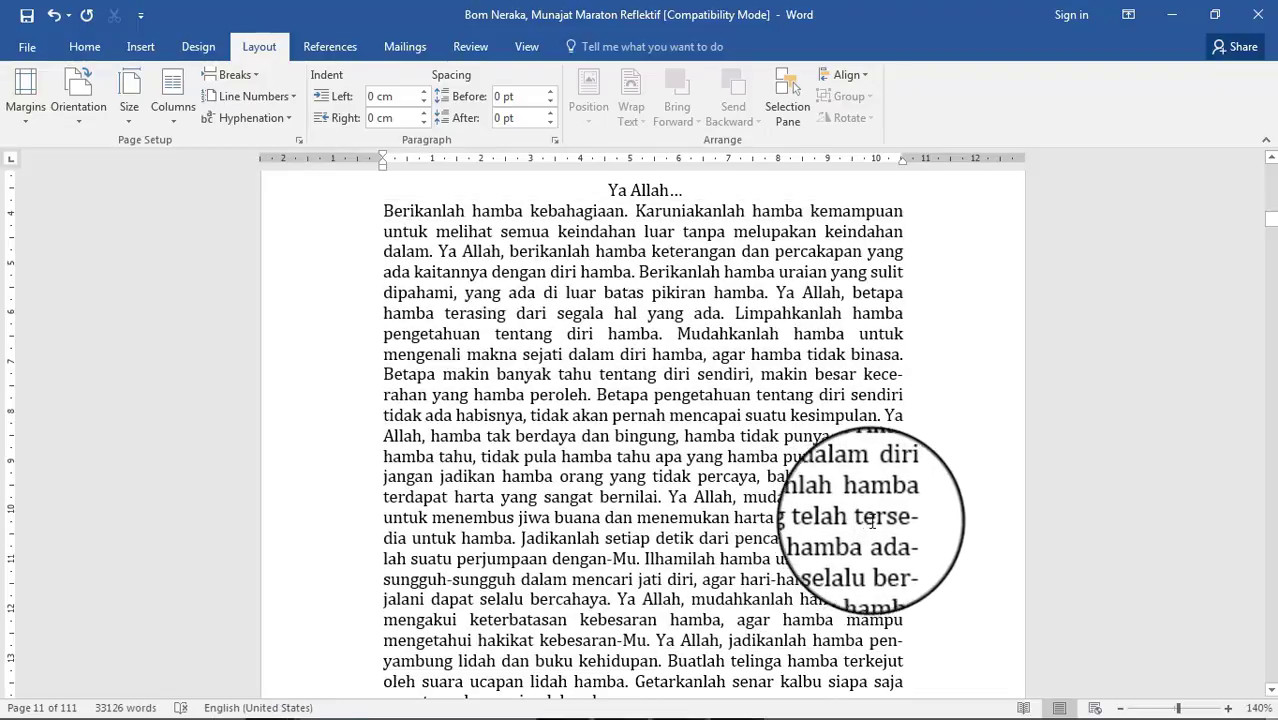
double_click(885, 519)
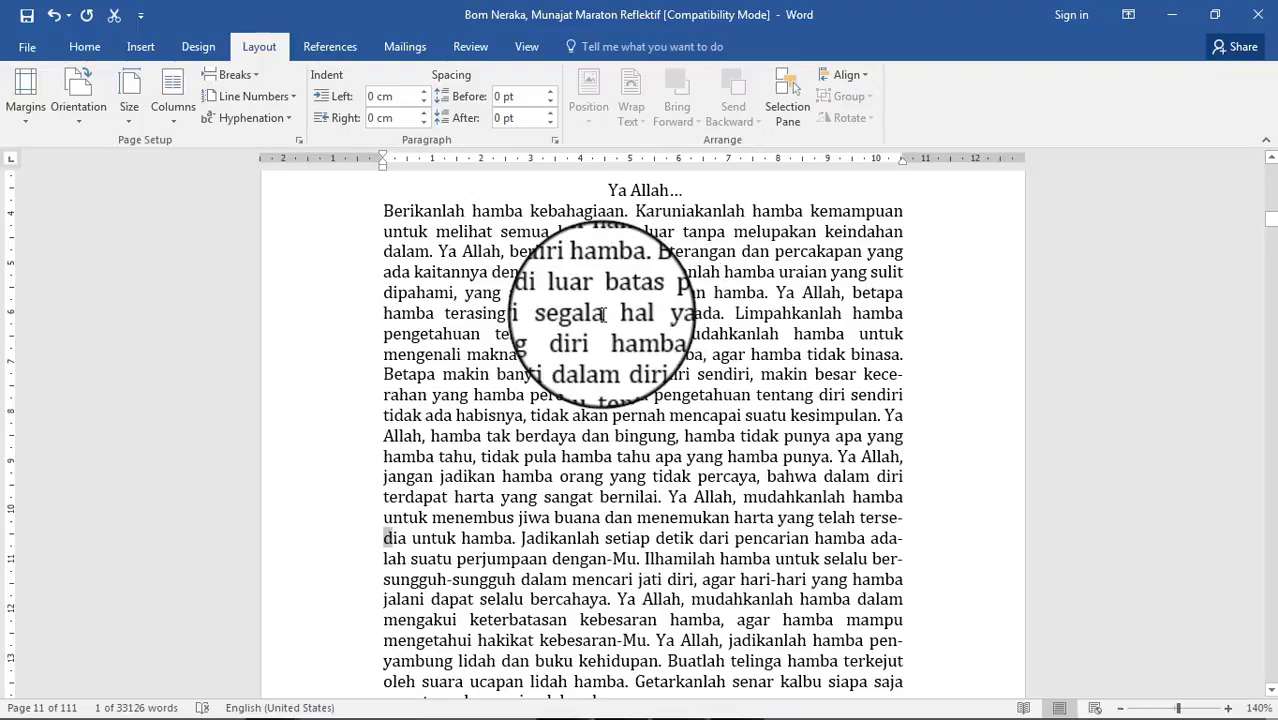
drag(605, 337, 615, 338)
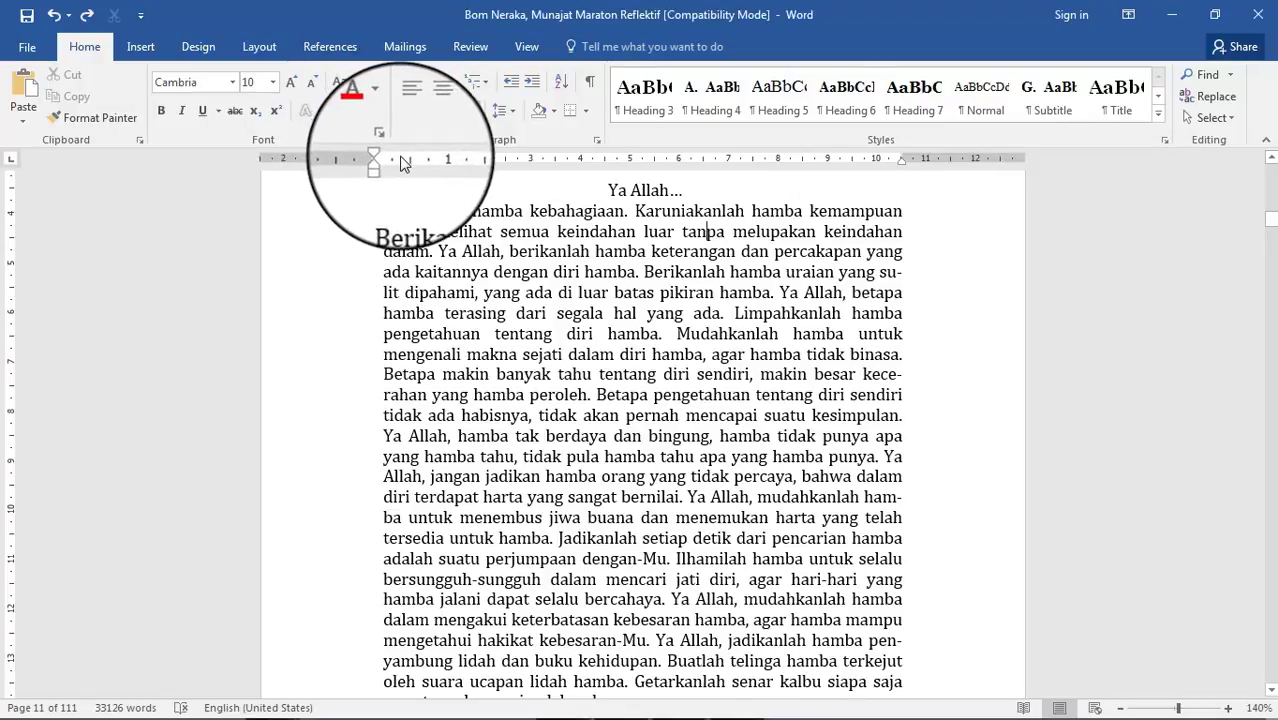
- Drag the First Line Indent marker to indent the Berikanlah paragraph's first line
drag(384, 158, 448, 165)
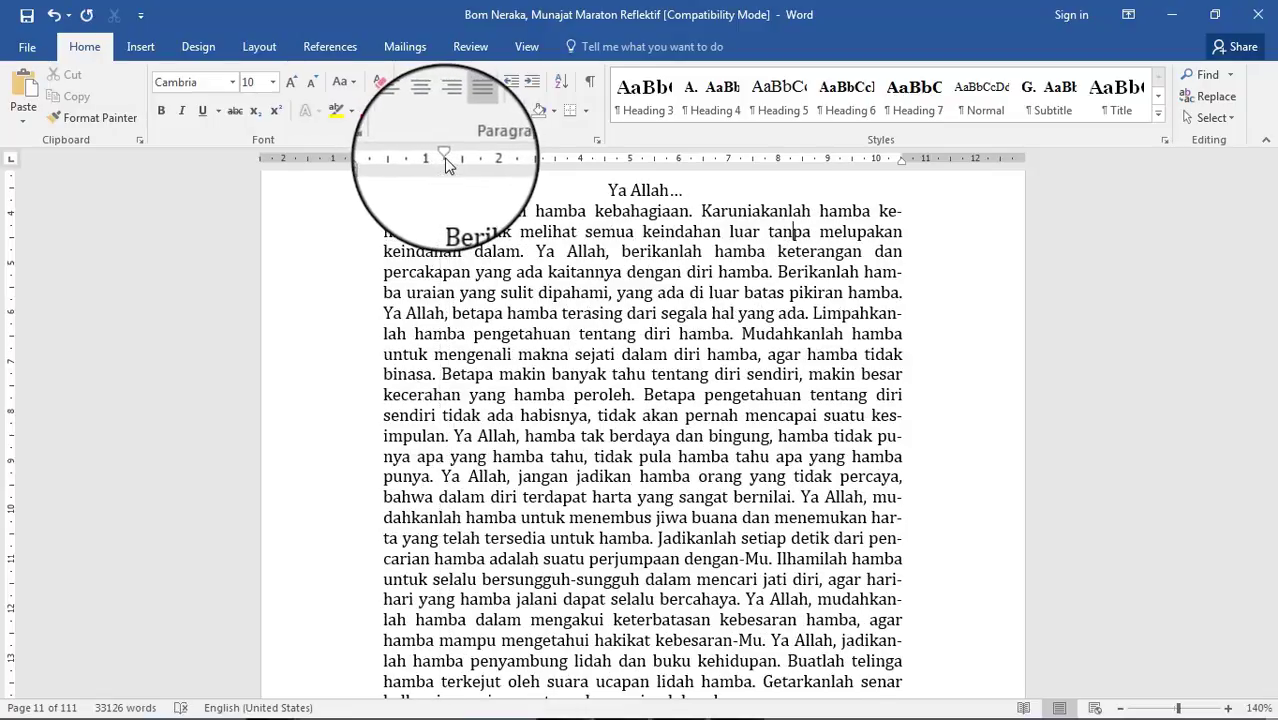
drag(578, 196, 620, 215)
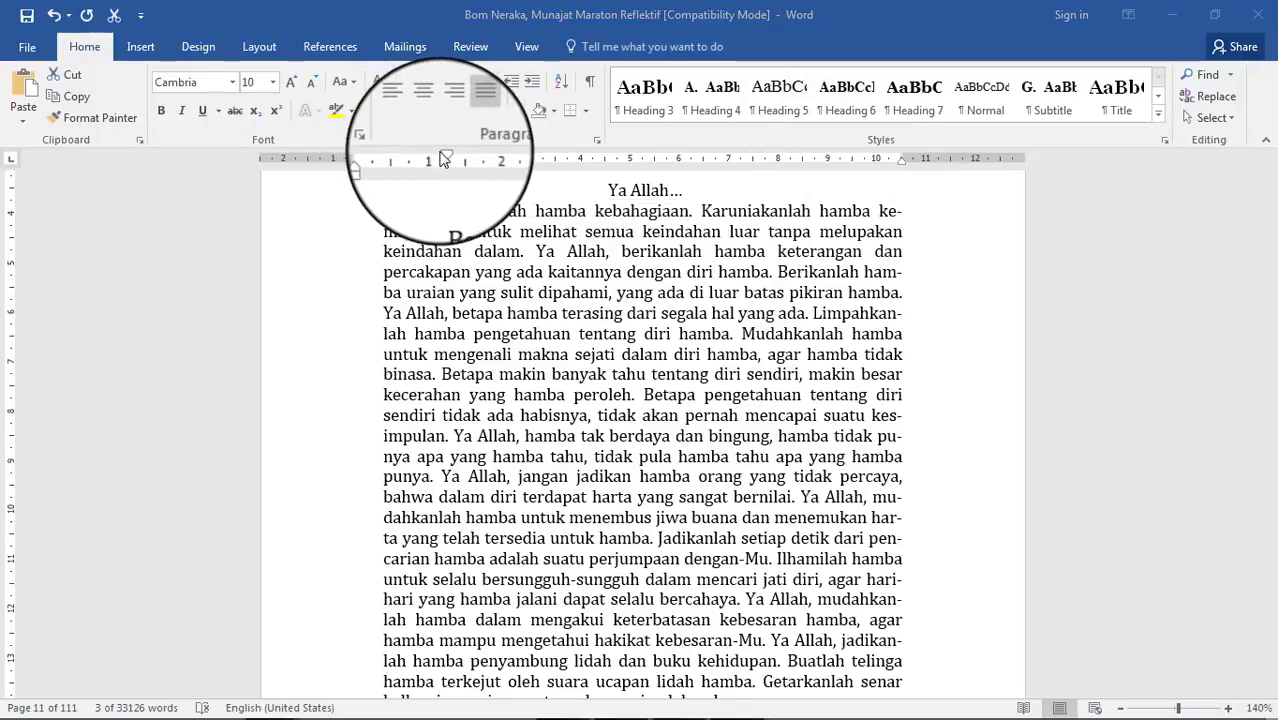
mouse_move(446, 162)
mouse_down()
mouse_move(406, 160)
mouse_move(432, 158)
mouse_up()
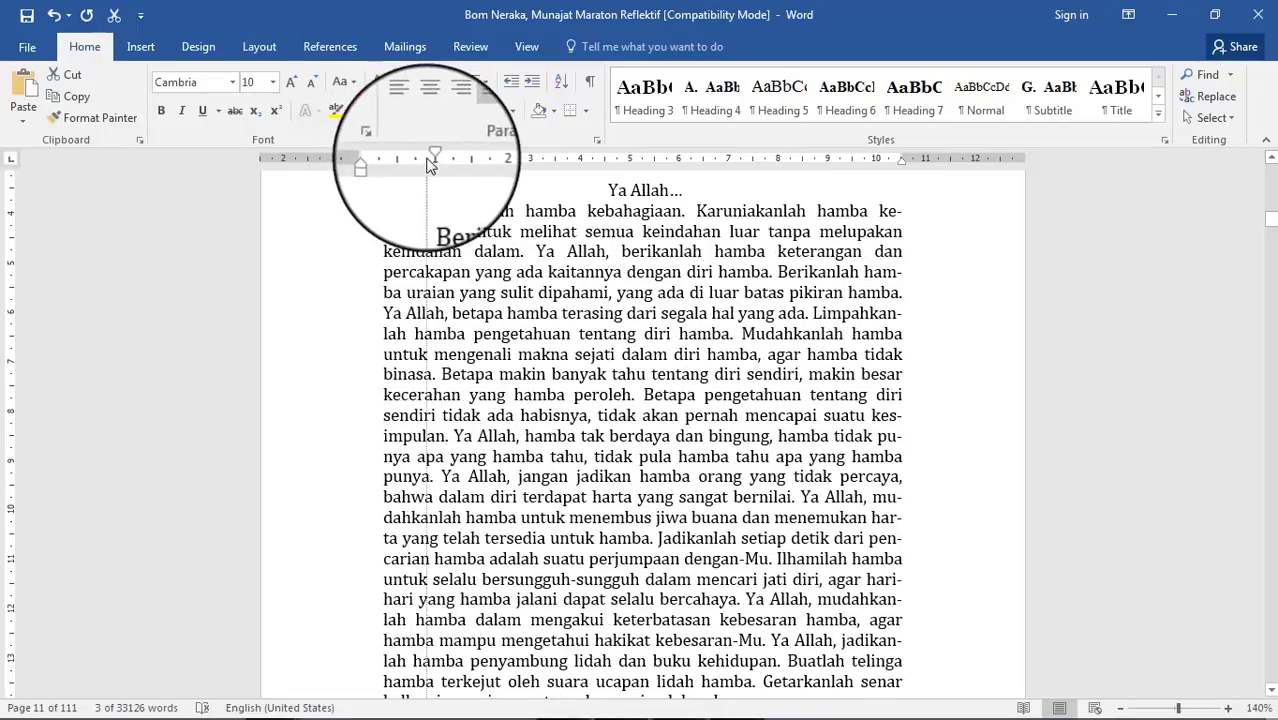
- Try Increase Indent three times and Decrease Indent once on the paragraph
click(533, 85)
click(502, 84)
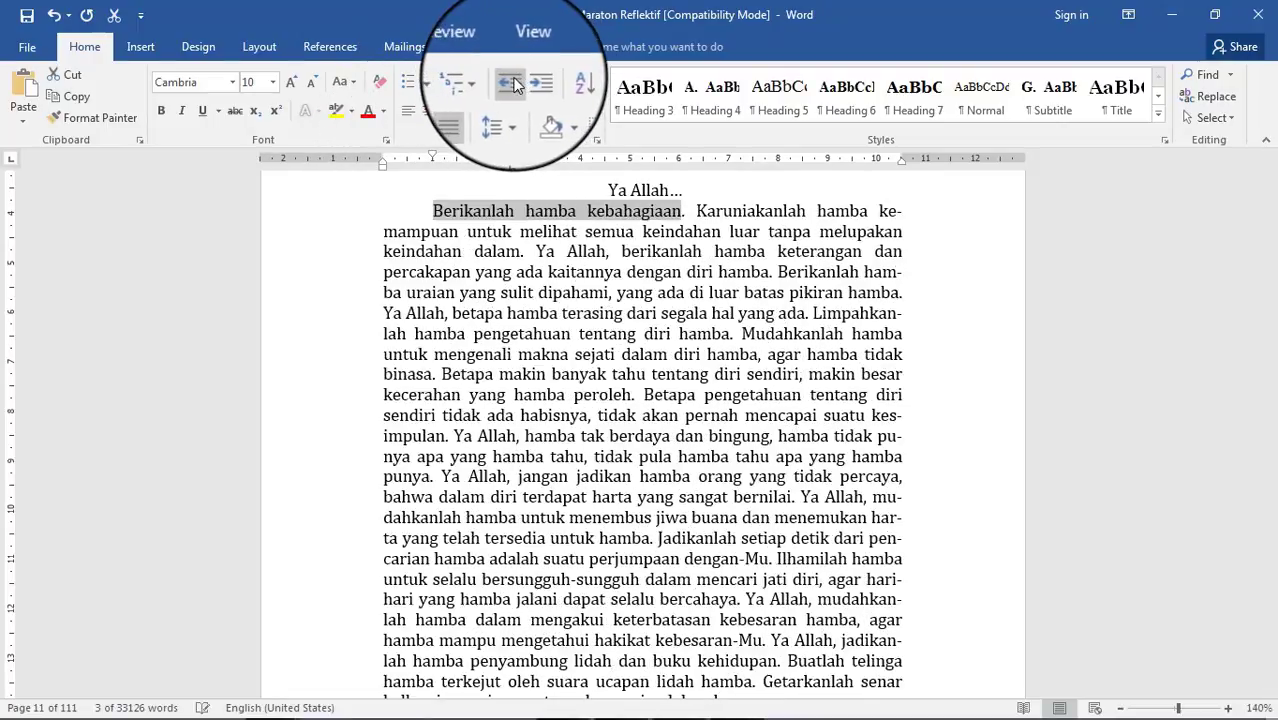
click(531, 87)
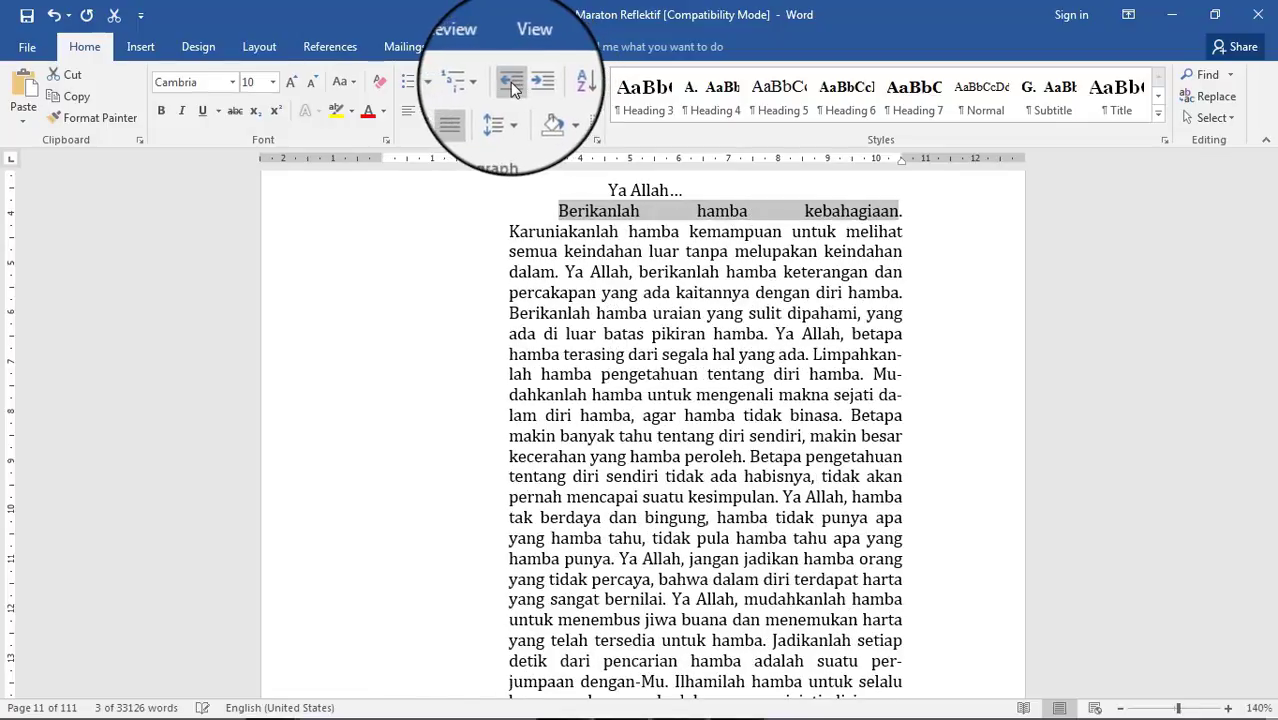
click(513, 88)
click(536, 271)
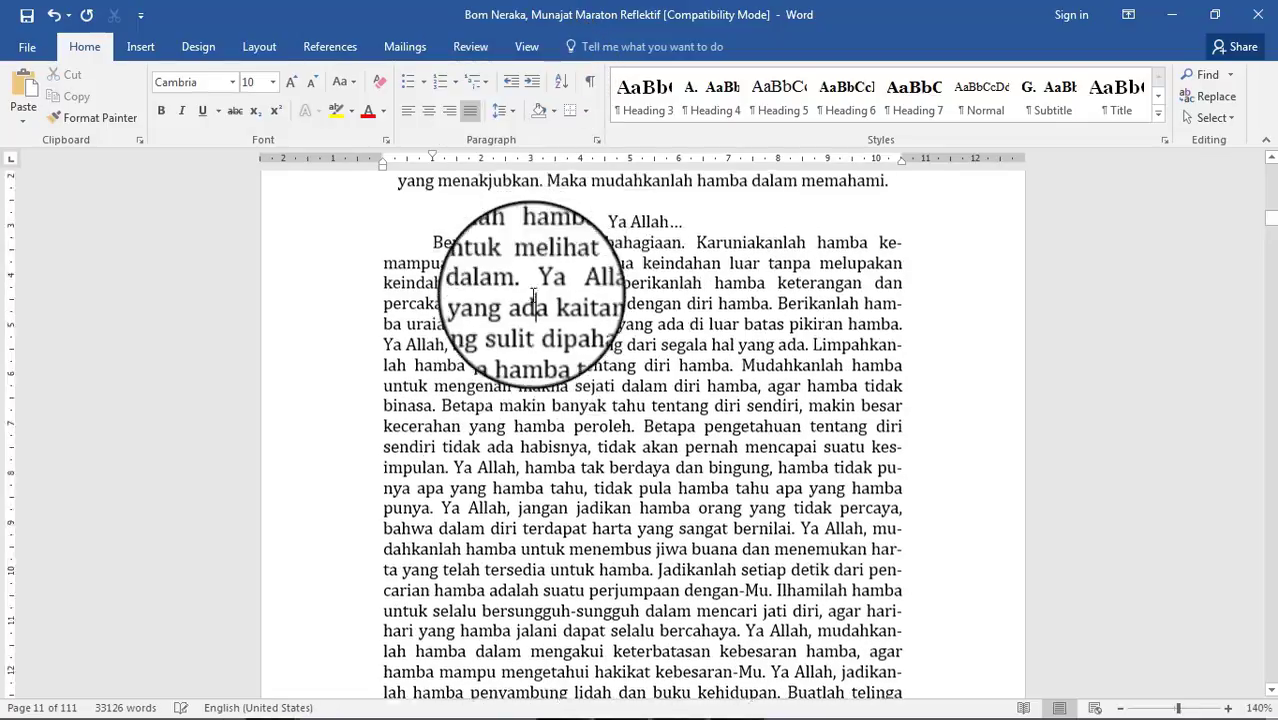
scroll(553, 290, up, 2)
scroll(553, 290, down, 1)
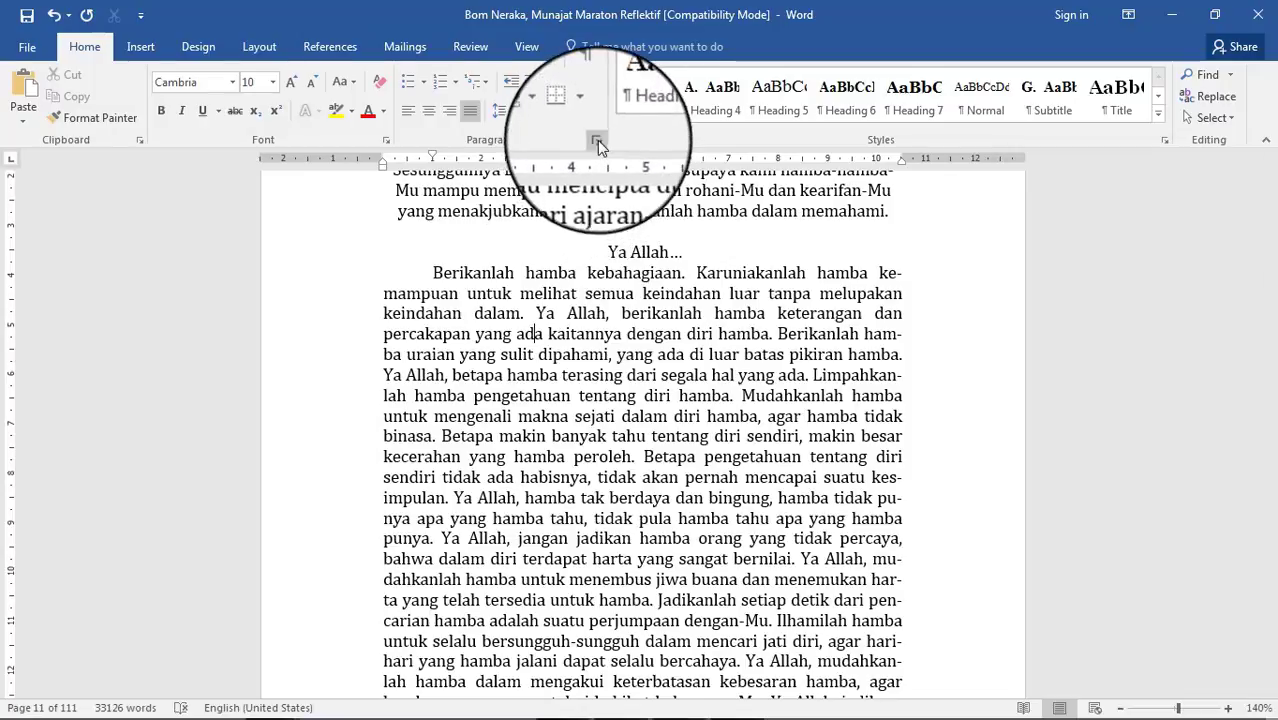
- Set the Ya Allah paragraph's left indentation to 1 cm in the Paragraph dialog
click(597, 140)
click(509, 137)
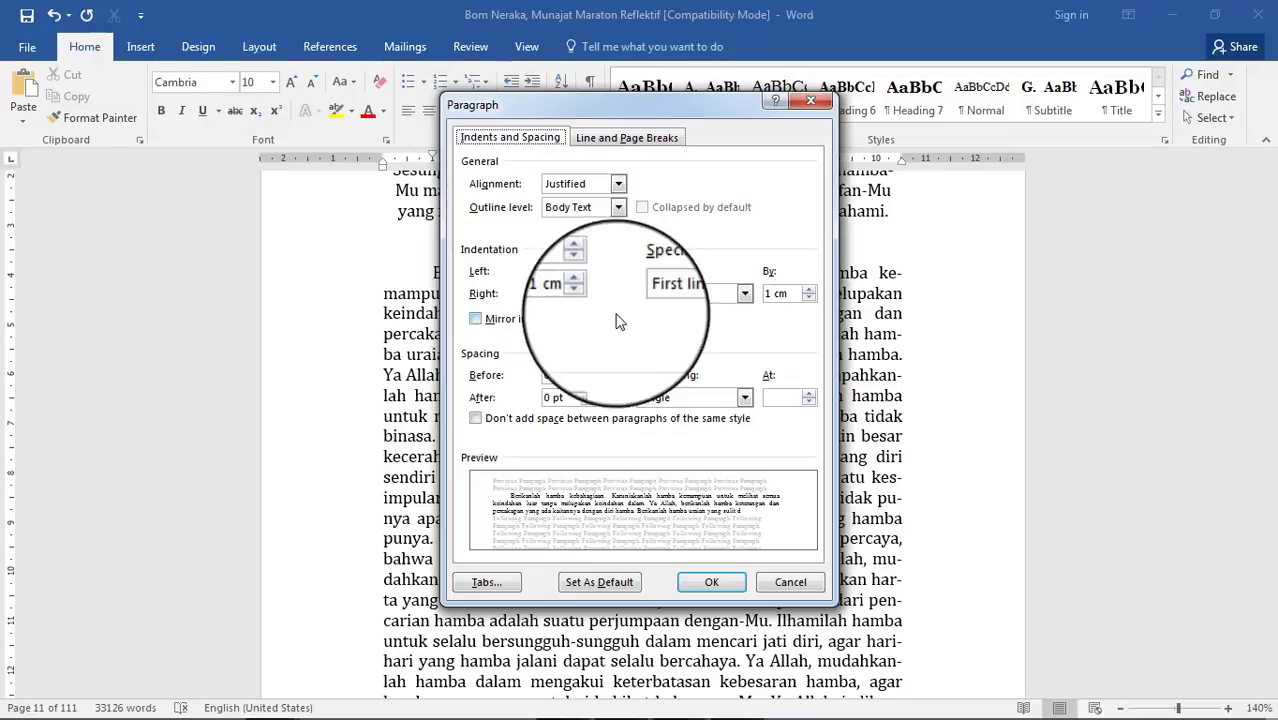
click(588, 268)
click(588, 268)
click(588, 268)
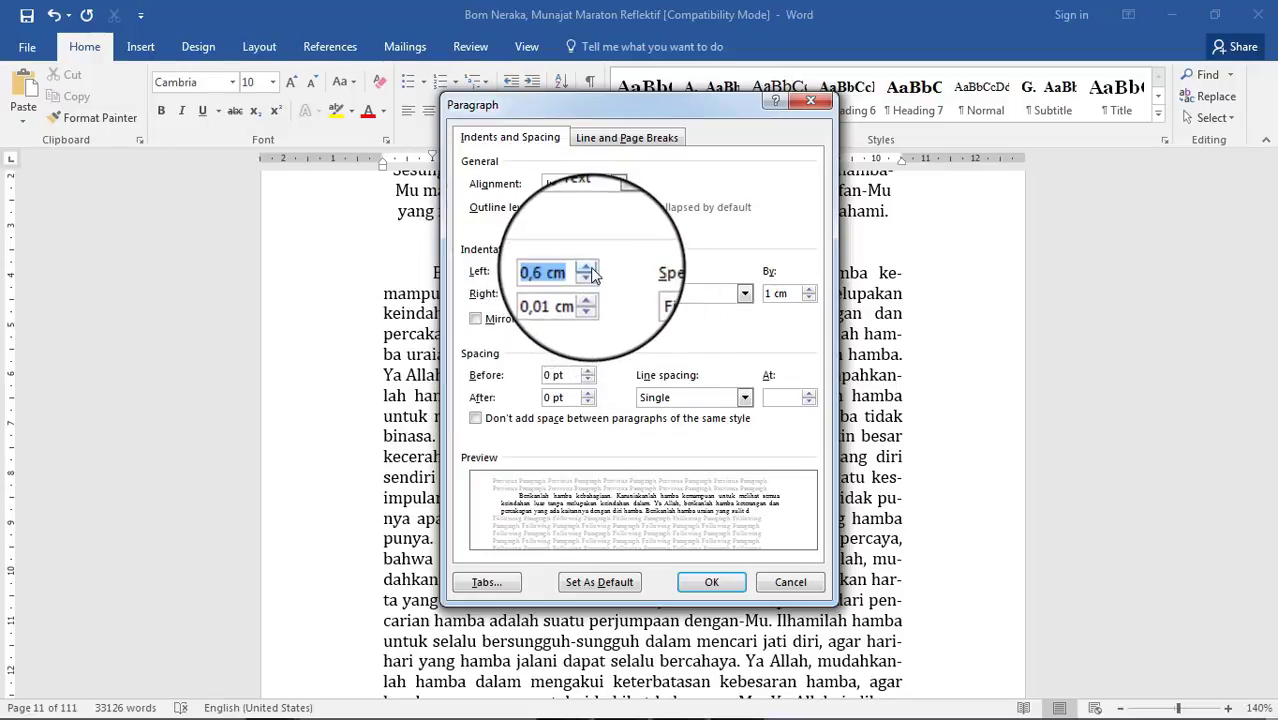
click(588, 268)
click(588, 268)
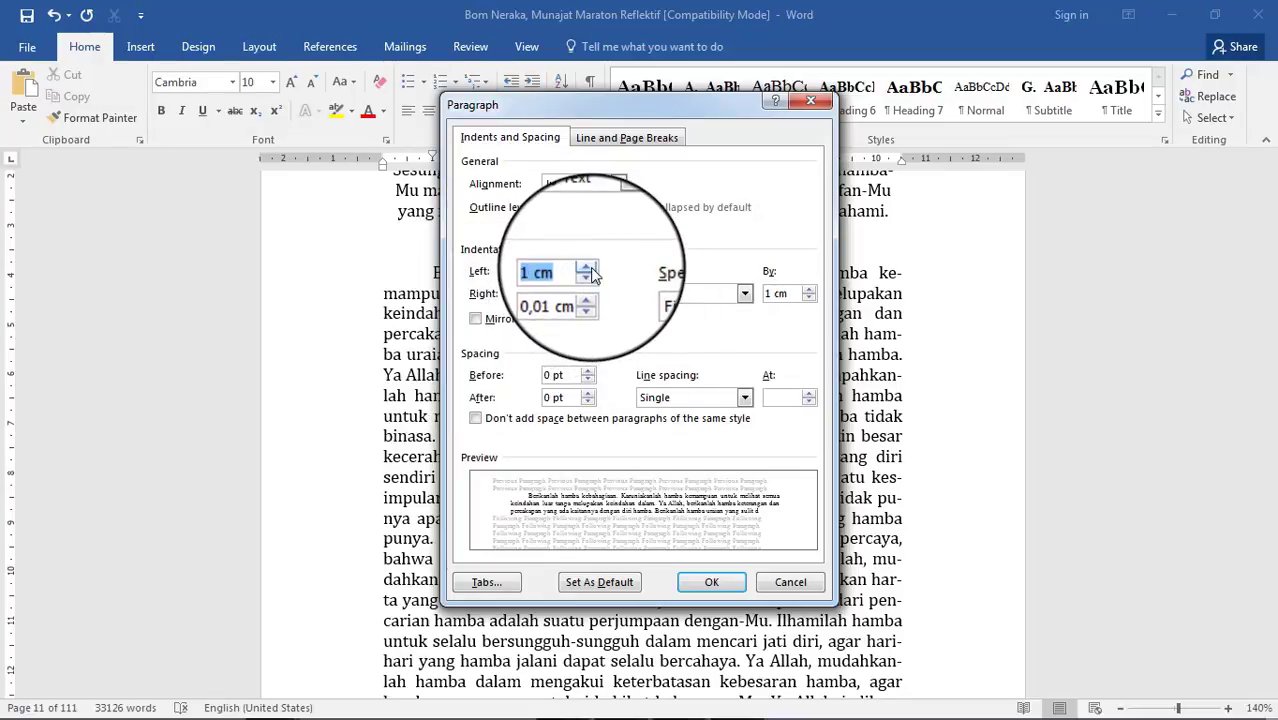
click(711, 582)
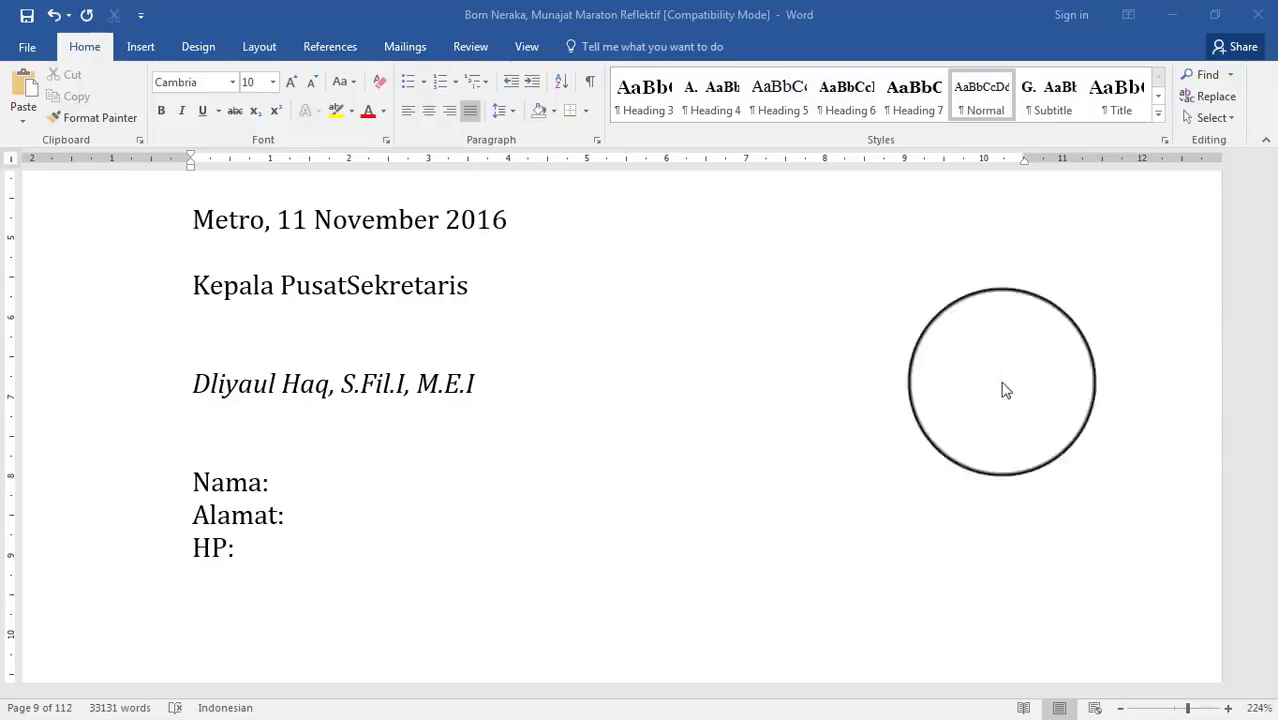
click(205, 285)
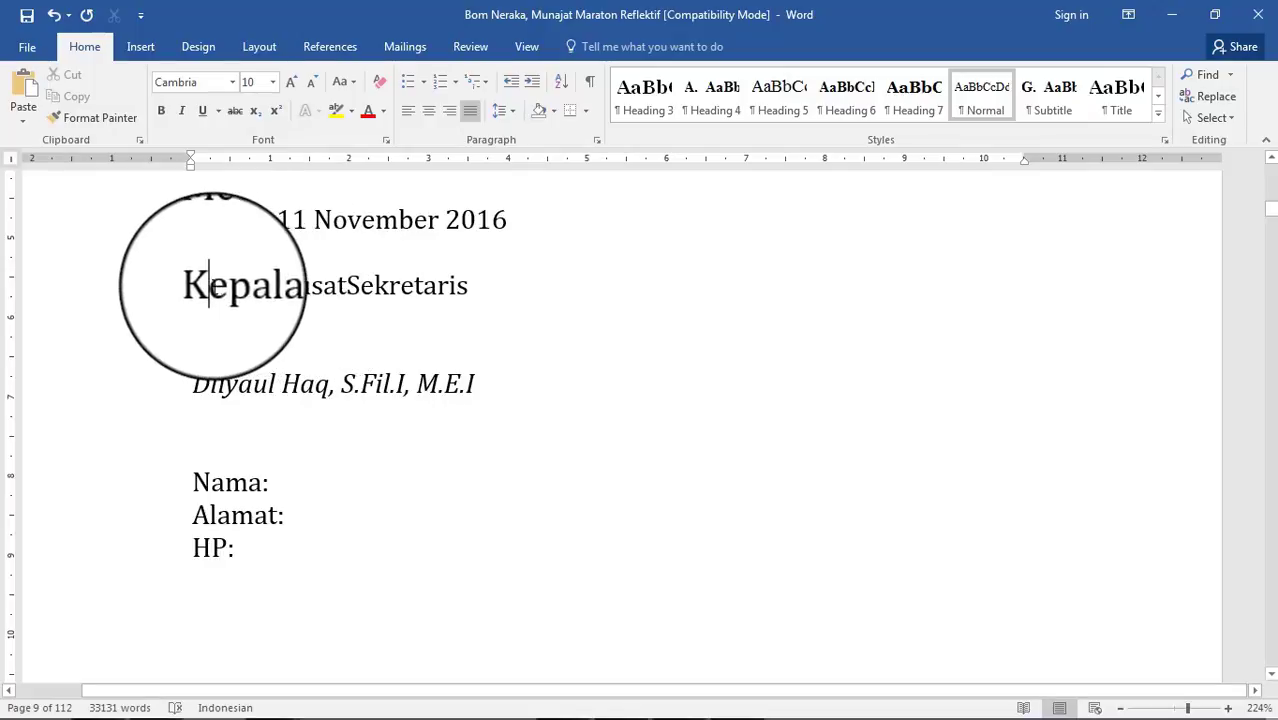
click(345, 287)
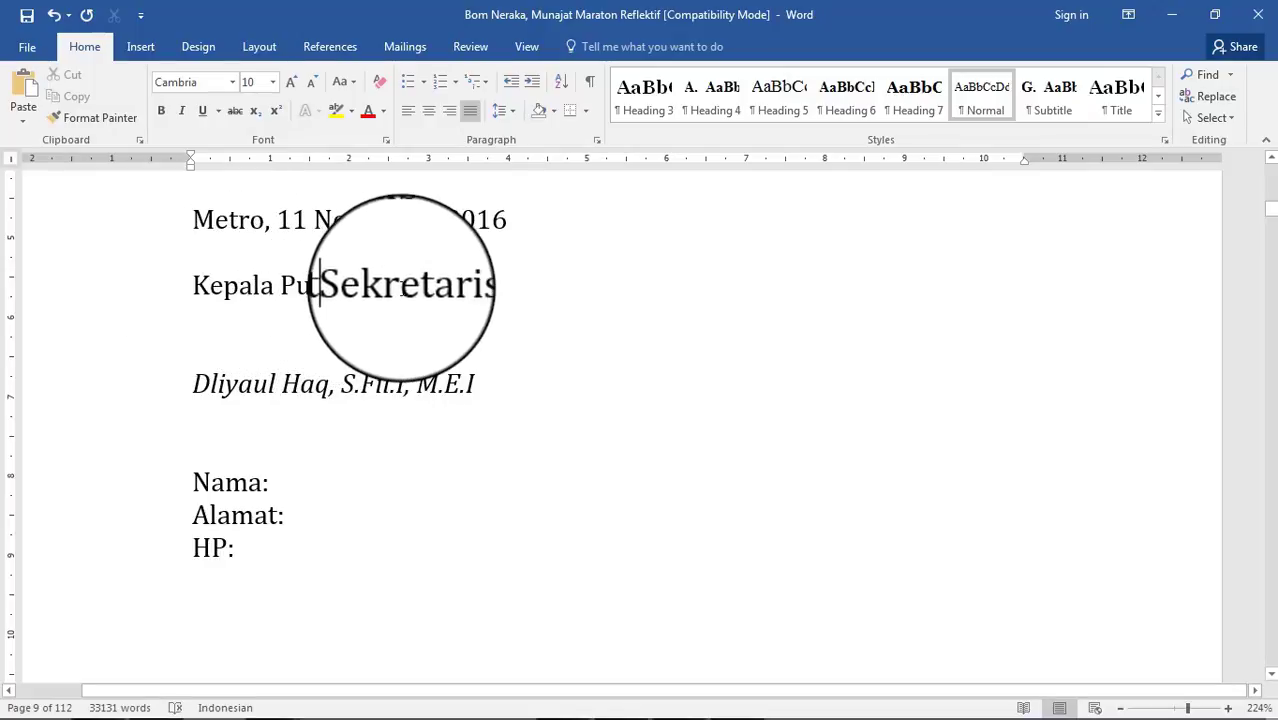
key(super+Escape)
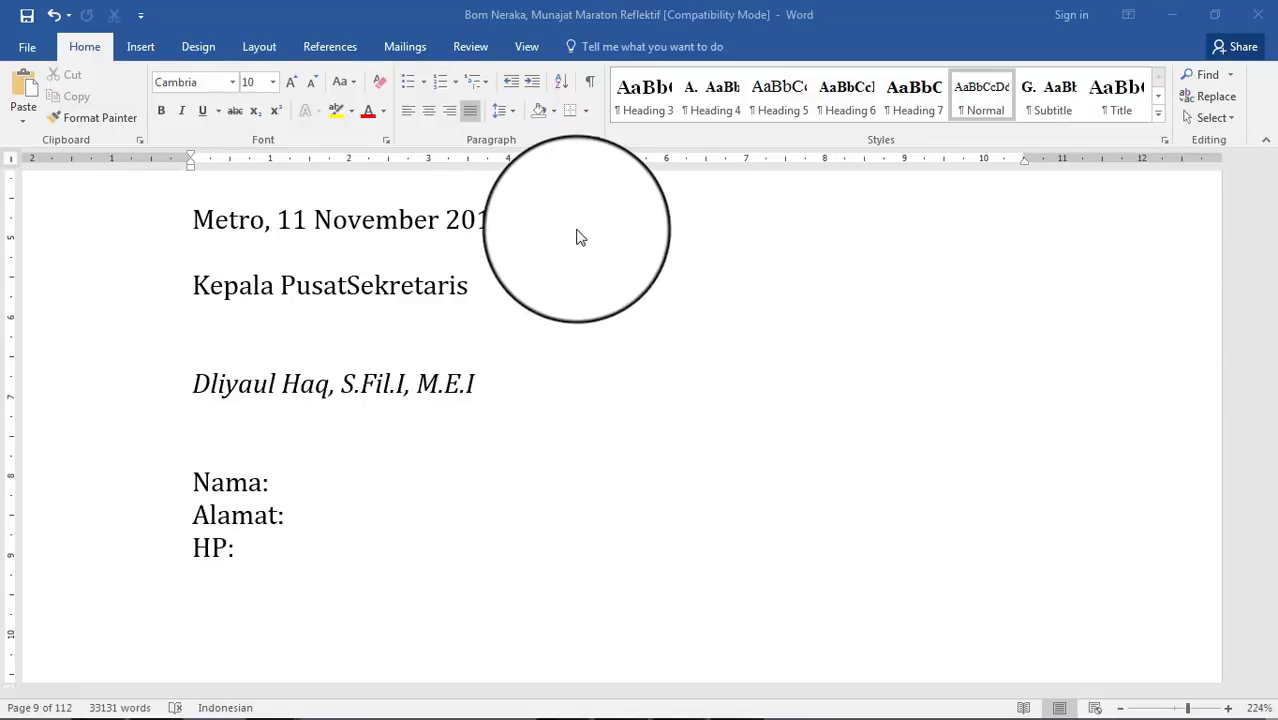
- Add left tab stops at 1 cm, 2 cm and 10 cm, the last with a dotted leader
click(597, 145)
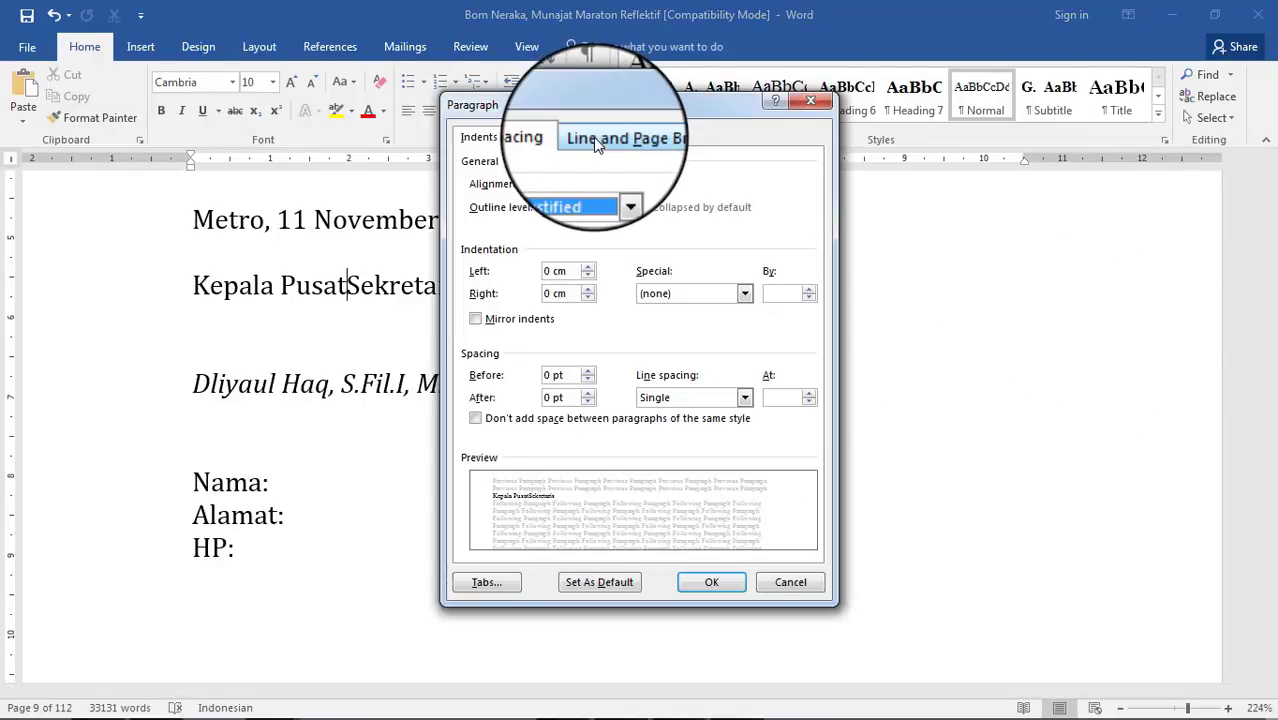
click(500, 592)
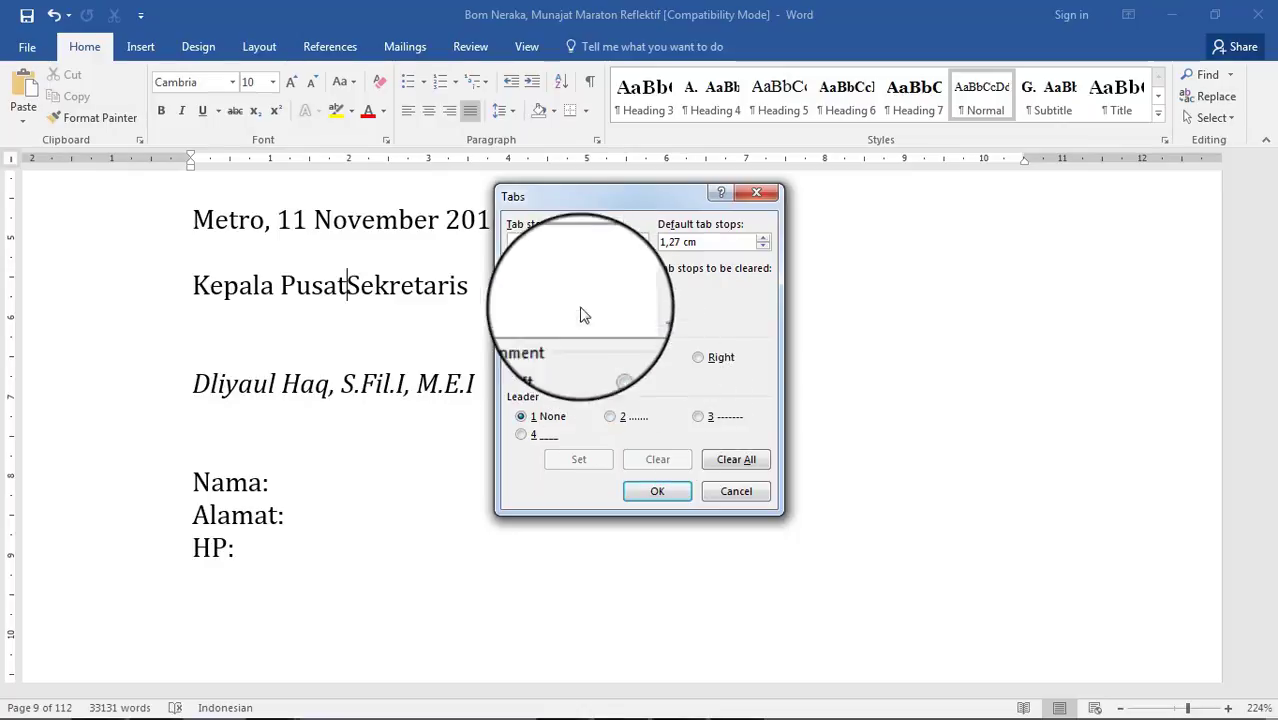
drag(613, 199, 573, 234)
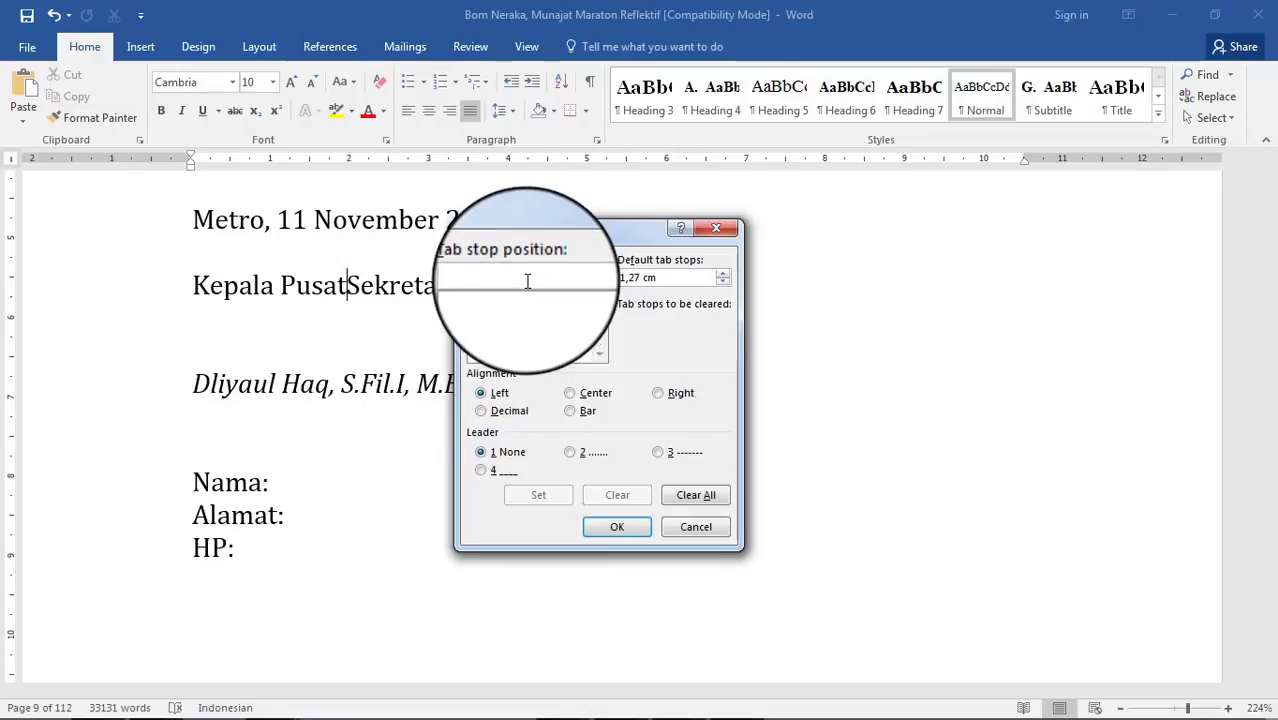
text(8)
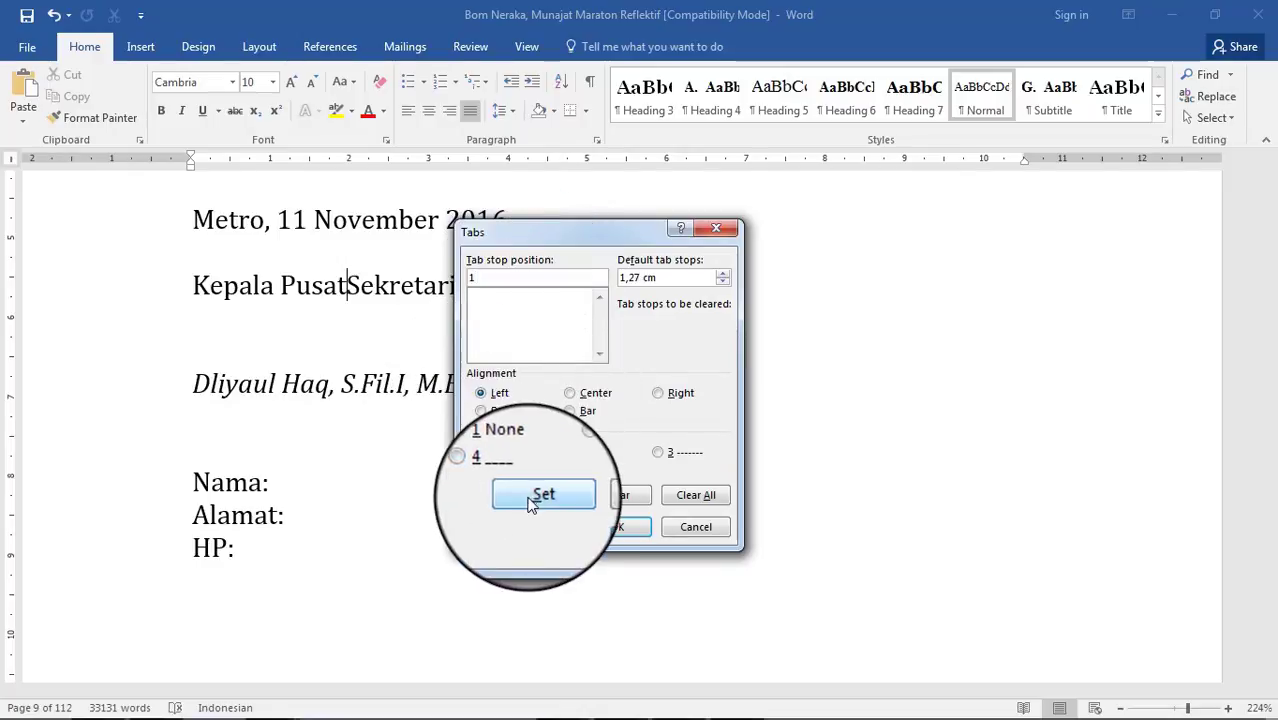
click(536, 496)
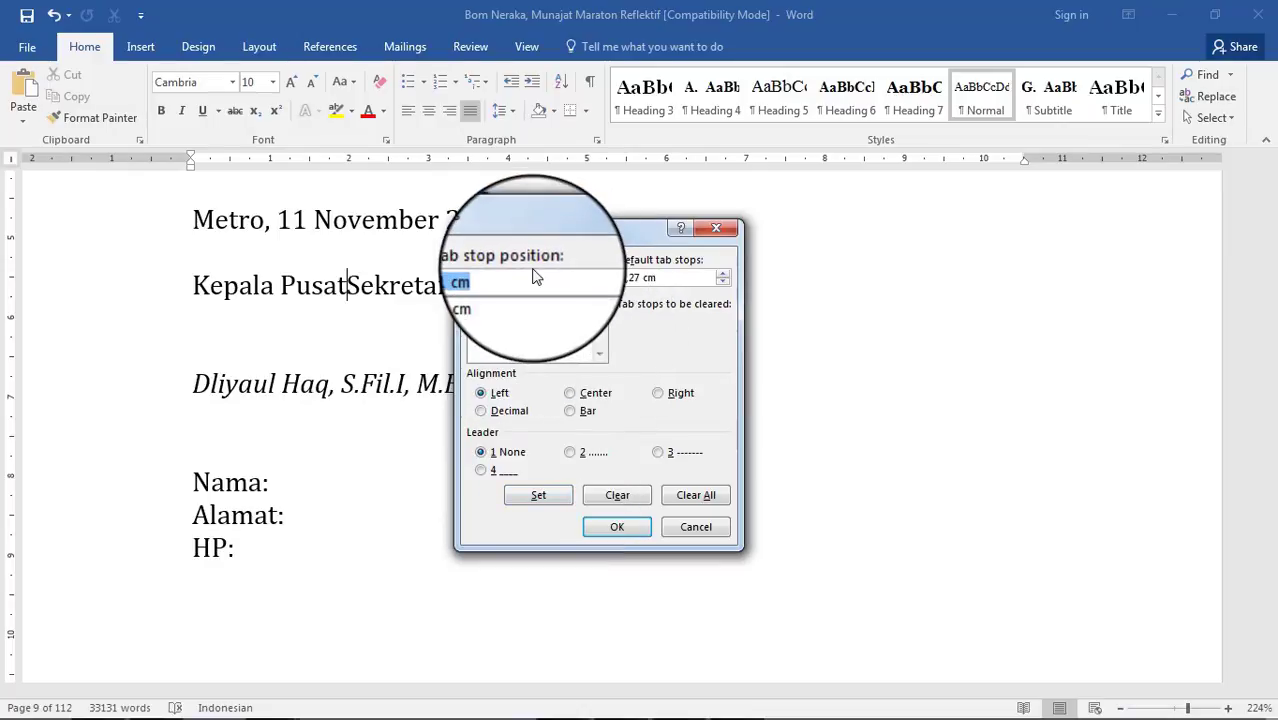
text(2)
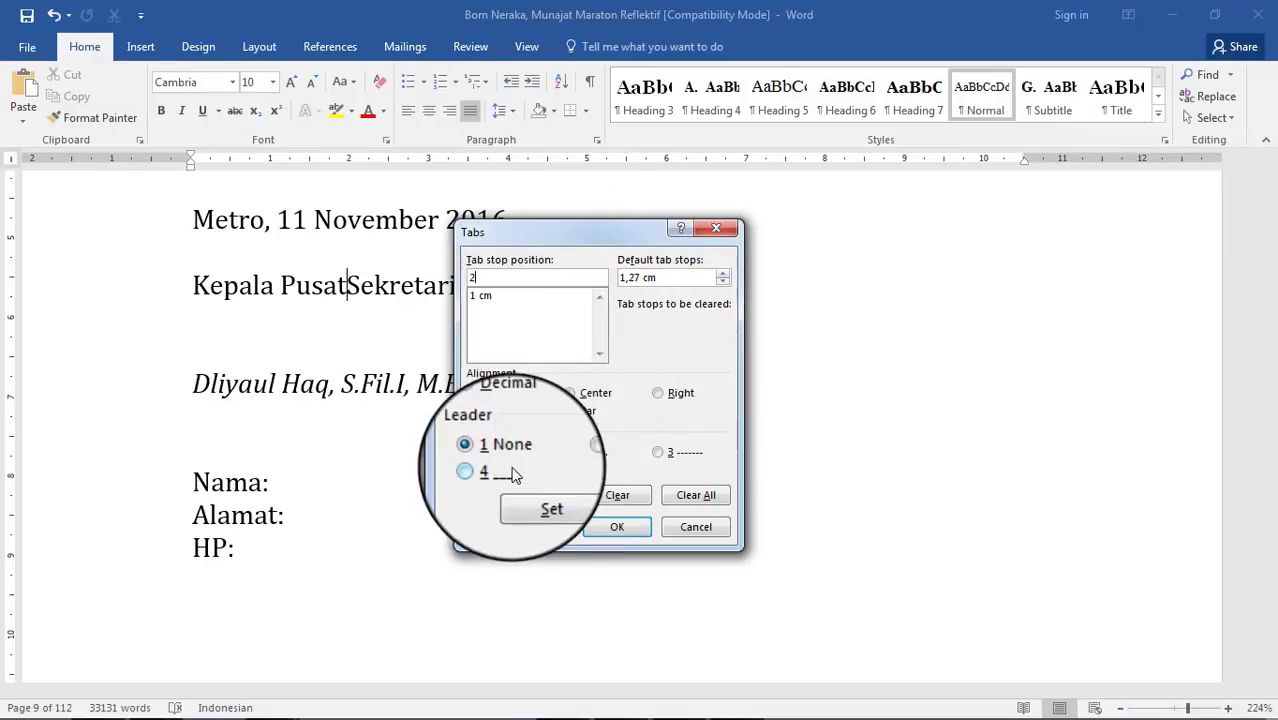
click(530, 498)
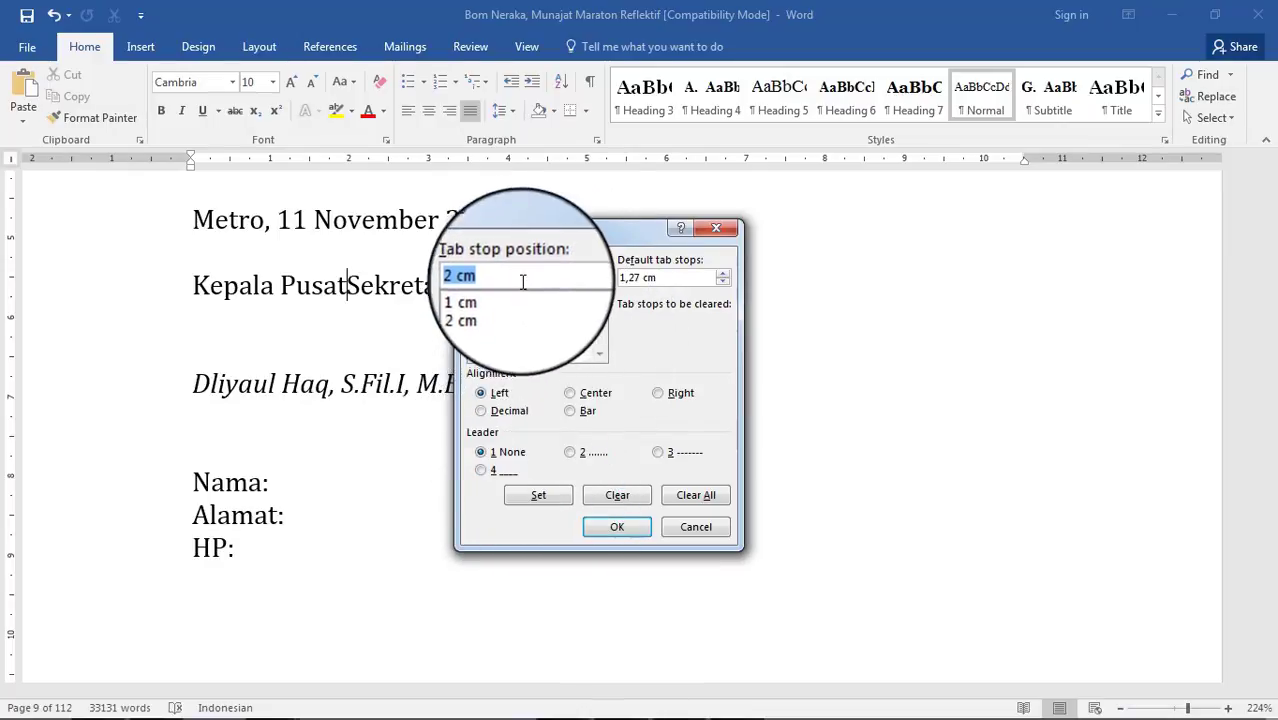
text(10)
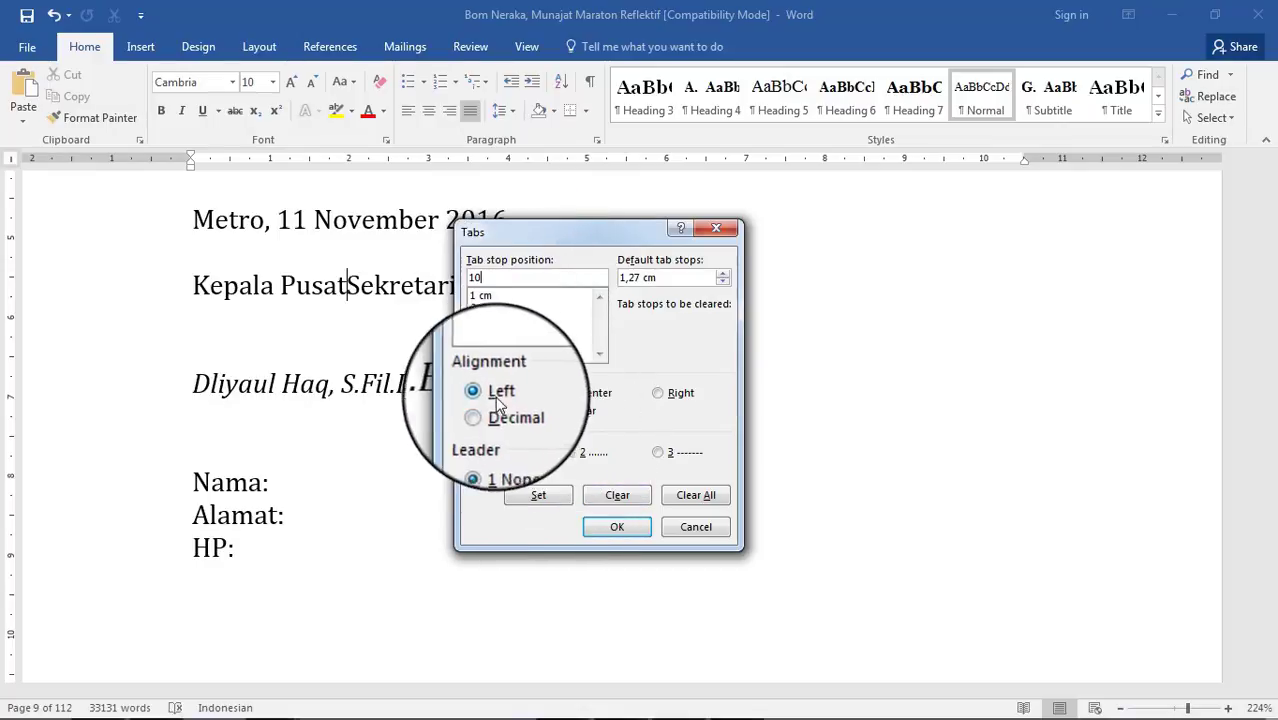
click(571, 455)
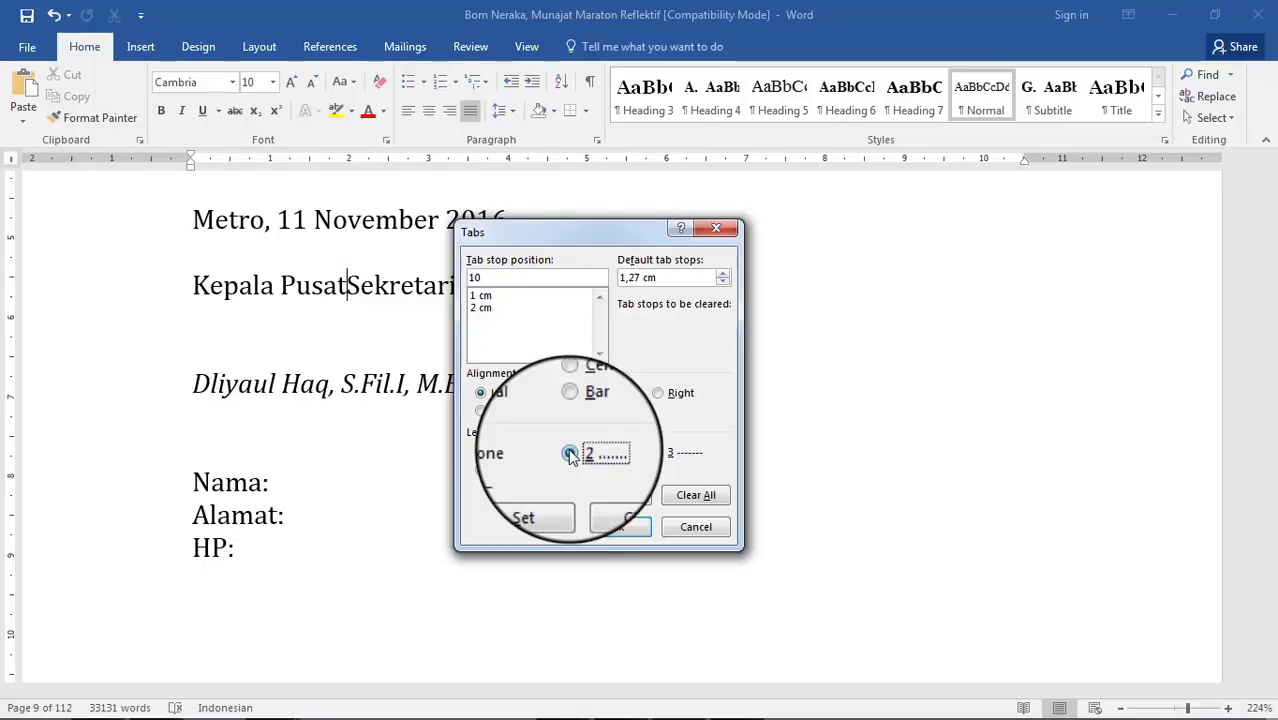
click(561, 498)
click(628, 537)
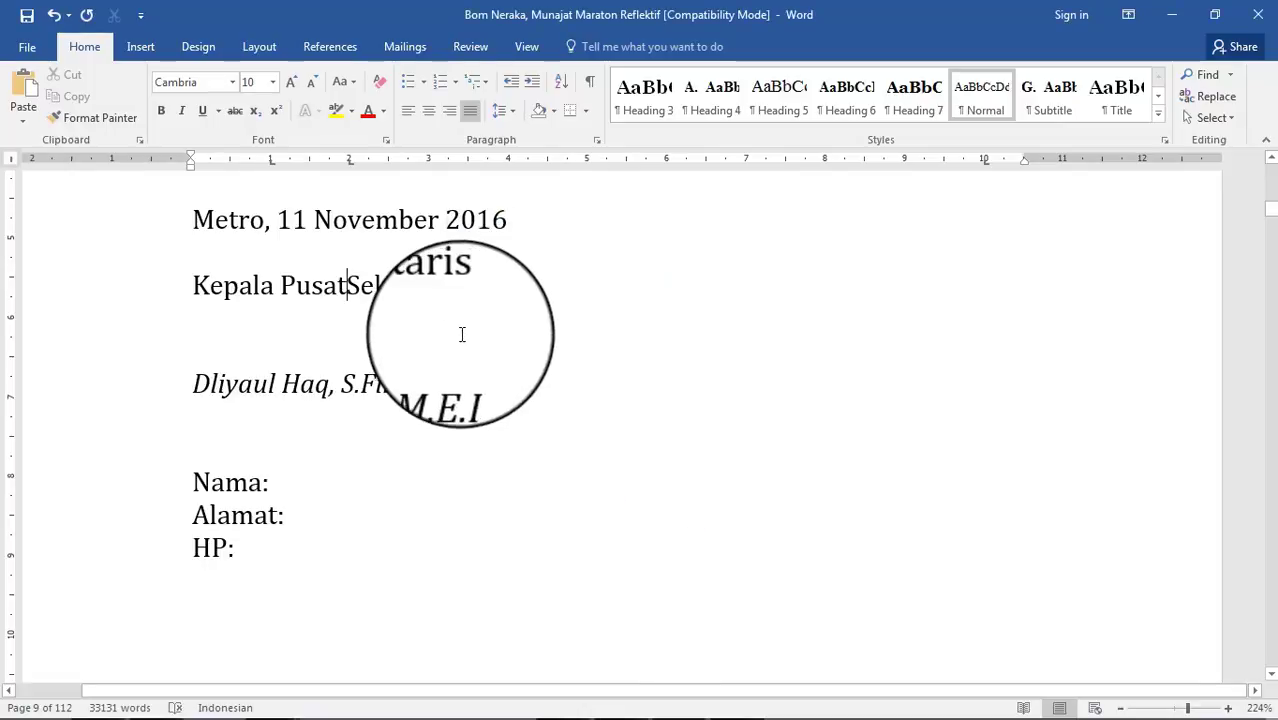
- Test the dotted leader with tabs before Sekretaris and on a new blank line
click(405, 326)
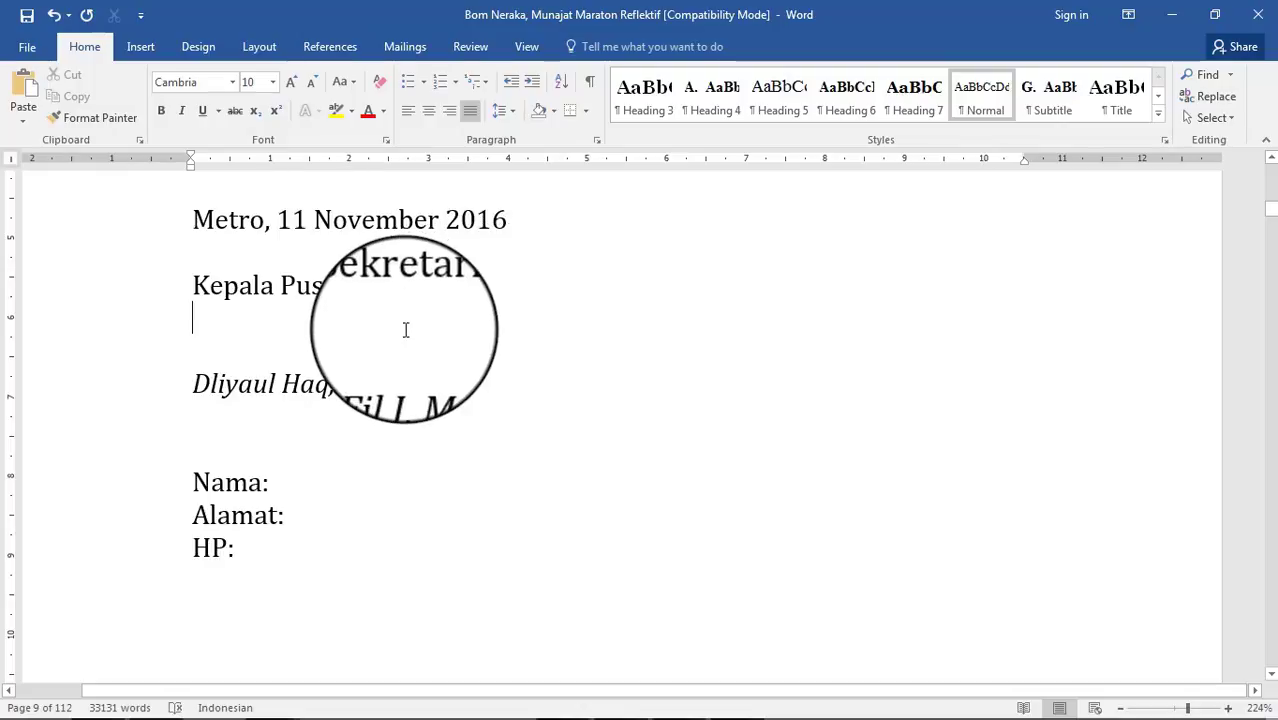
click(353, 287)
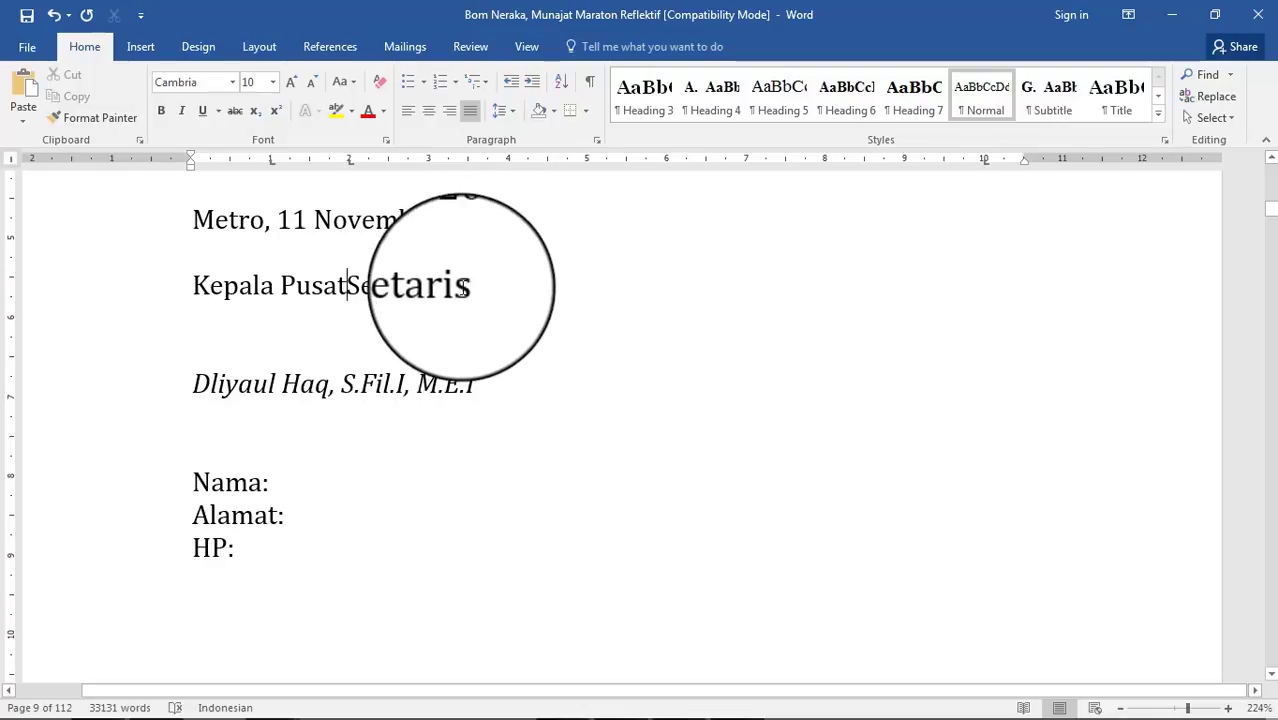
key(Tab)
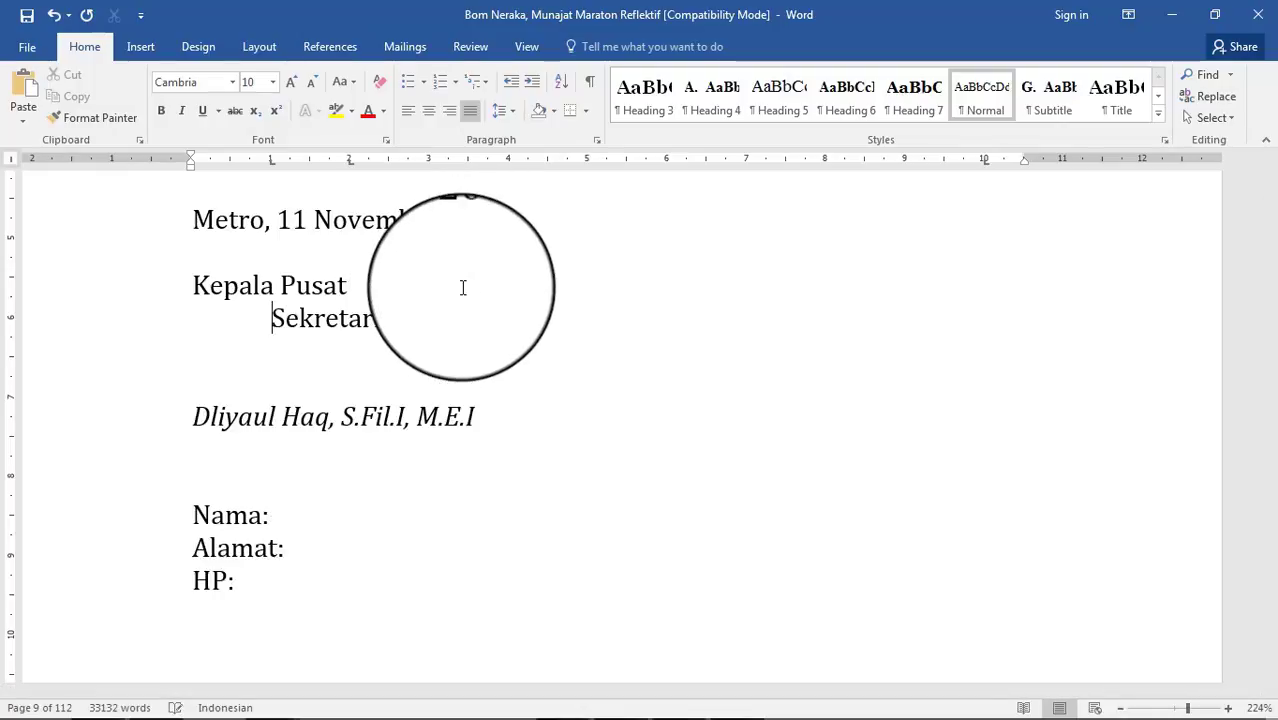
click(414, 330)
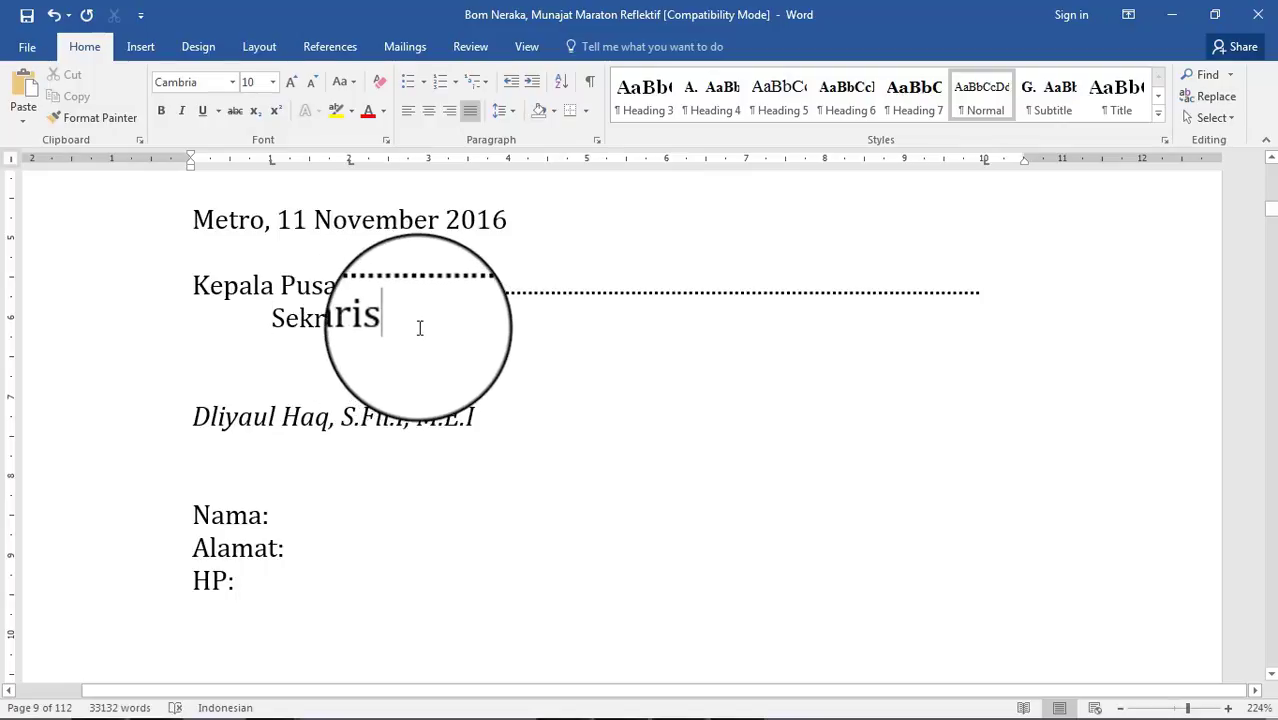
key(Return)
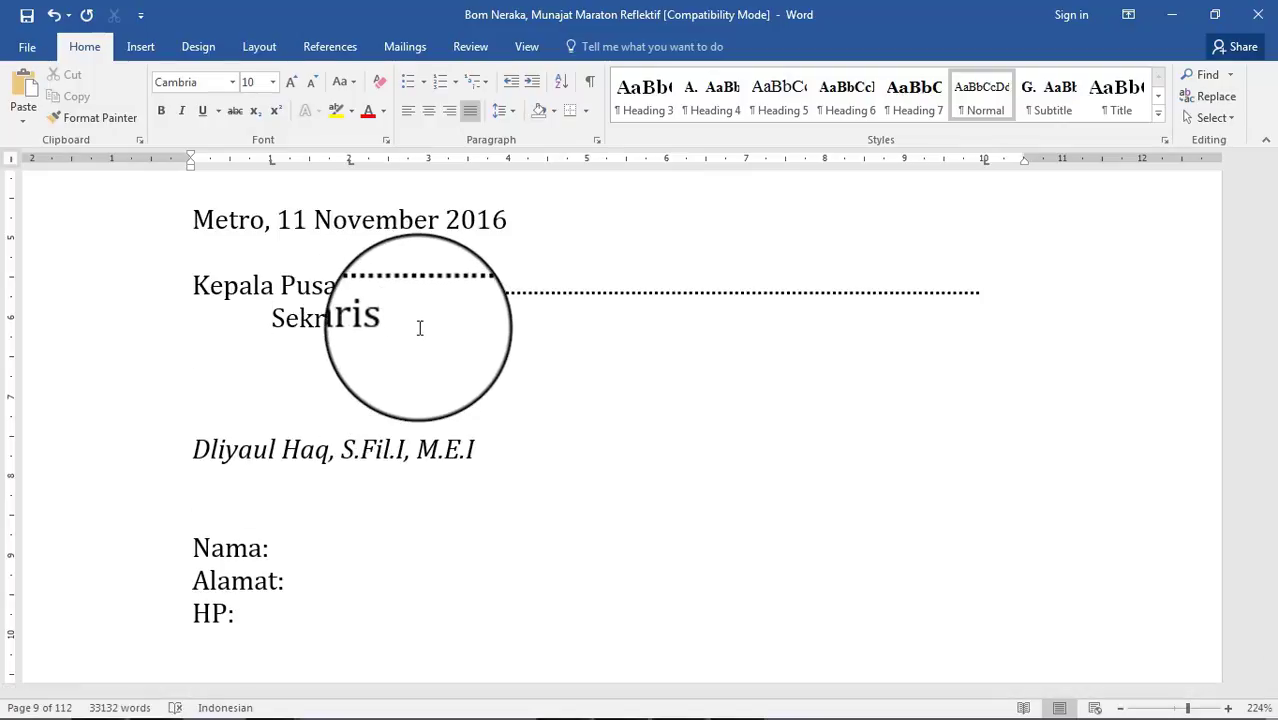
key(Return)
key(Tab)
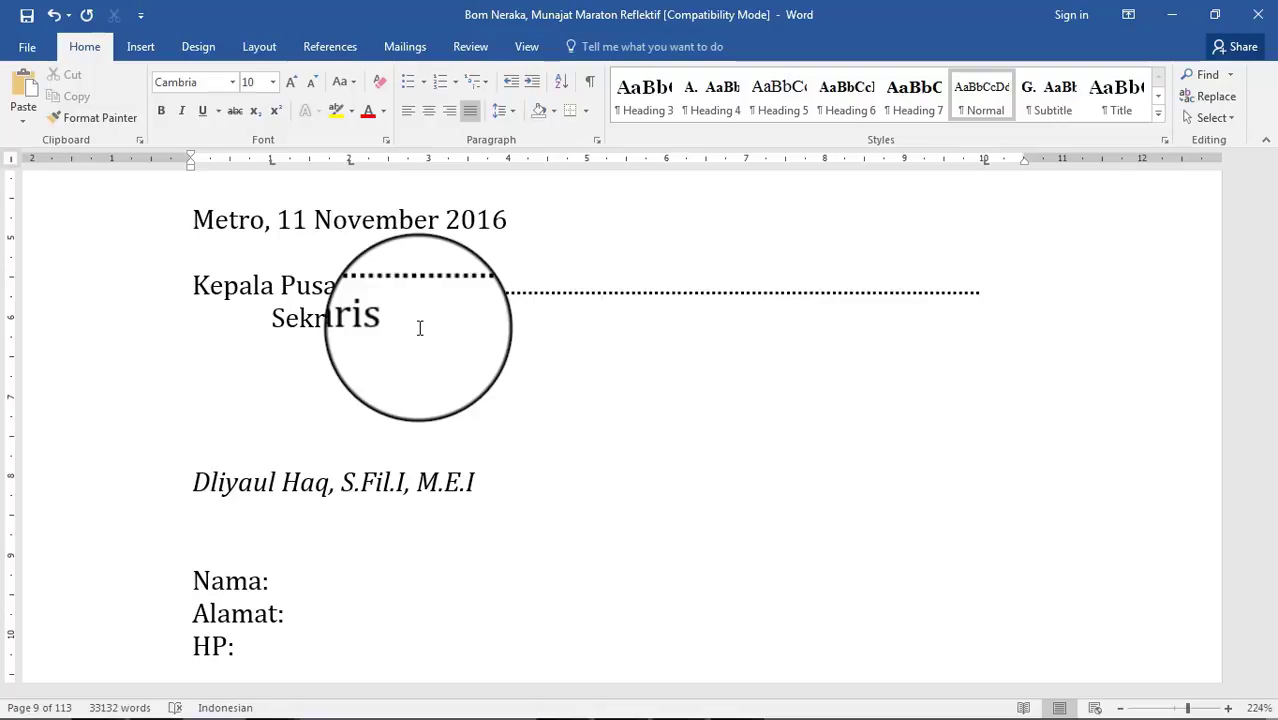
key(Tab)
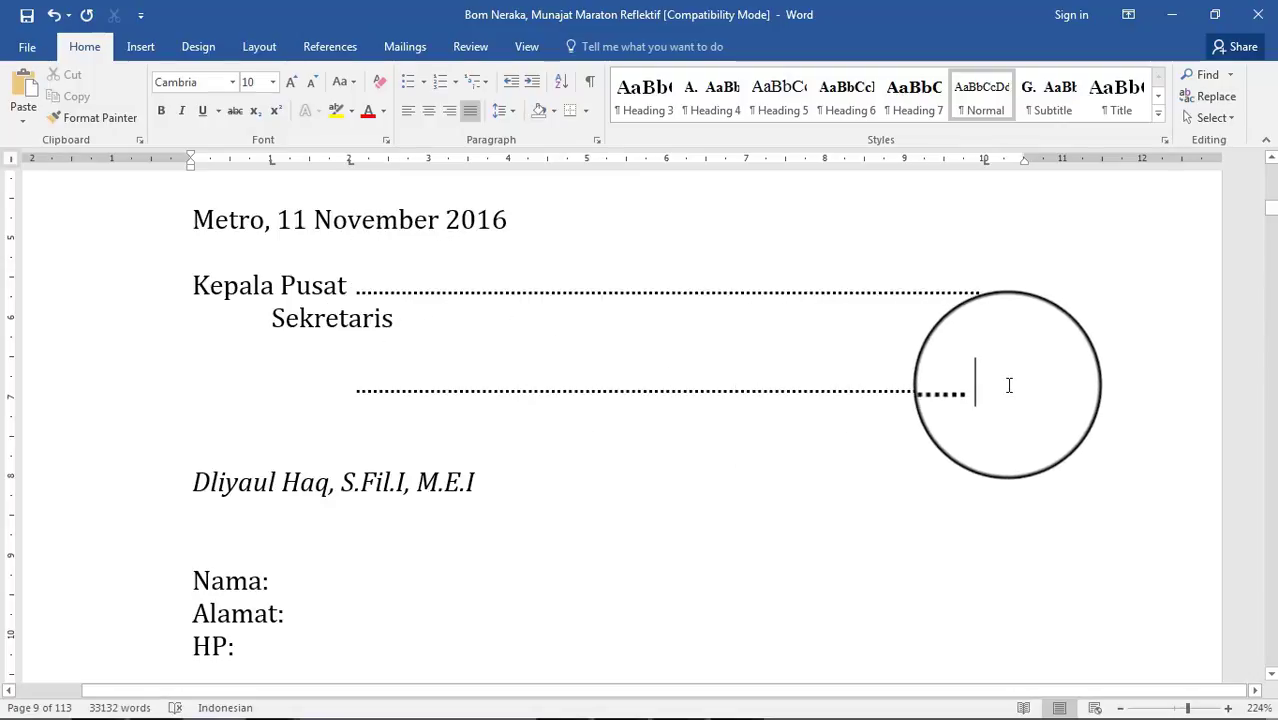
- Delete the test tabs, blank lines and spaces so the line reads 'Kepala PusatSekretaris'
key(BackSpace)
key(BackSpace)
key(BackSpace)
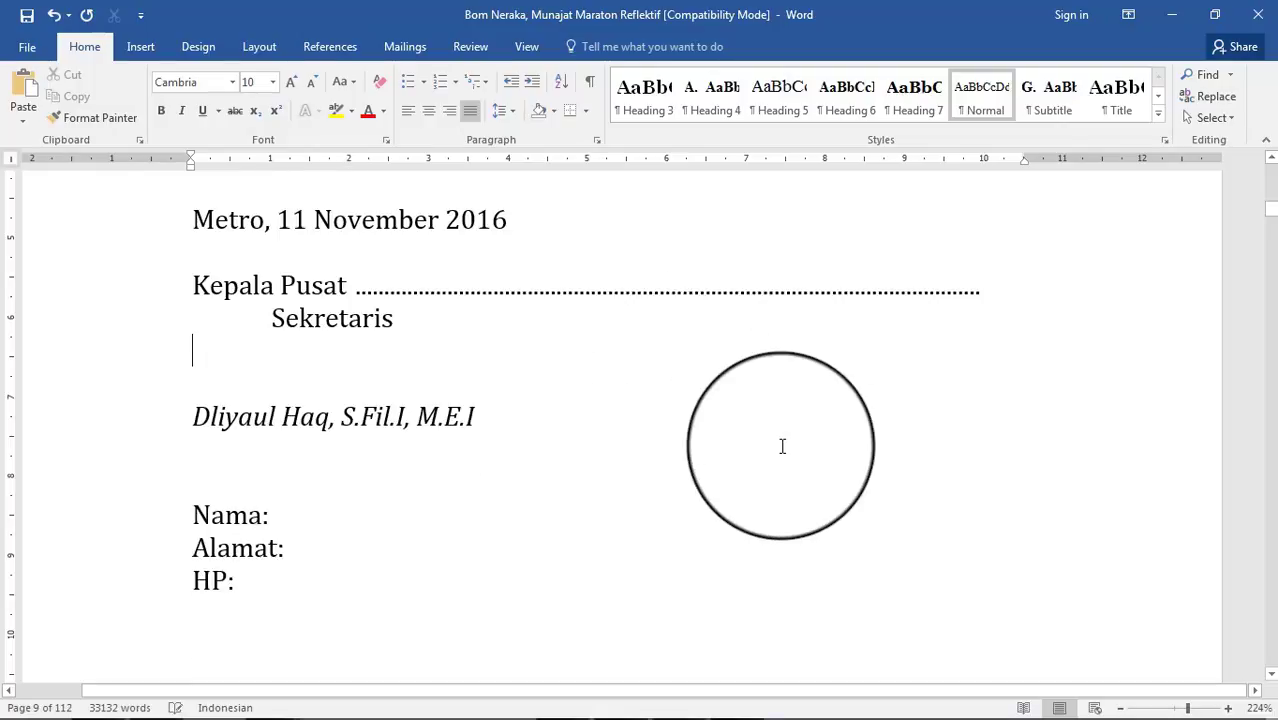
key(BackSpace)
key(Left)
key(Left)
key(Left)
key(Left)
key(Left)
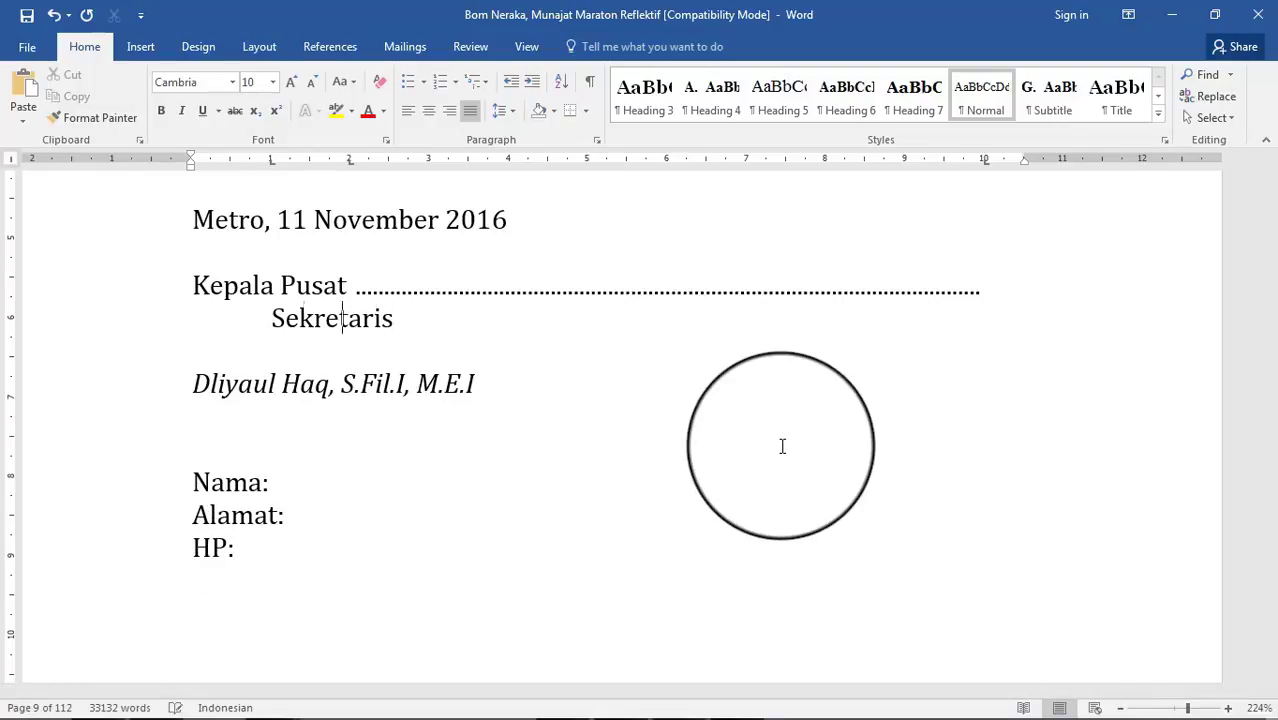
key(Left)
key(Left)
key(Left)
key(BackSpace)
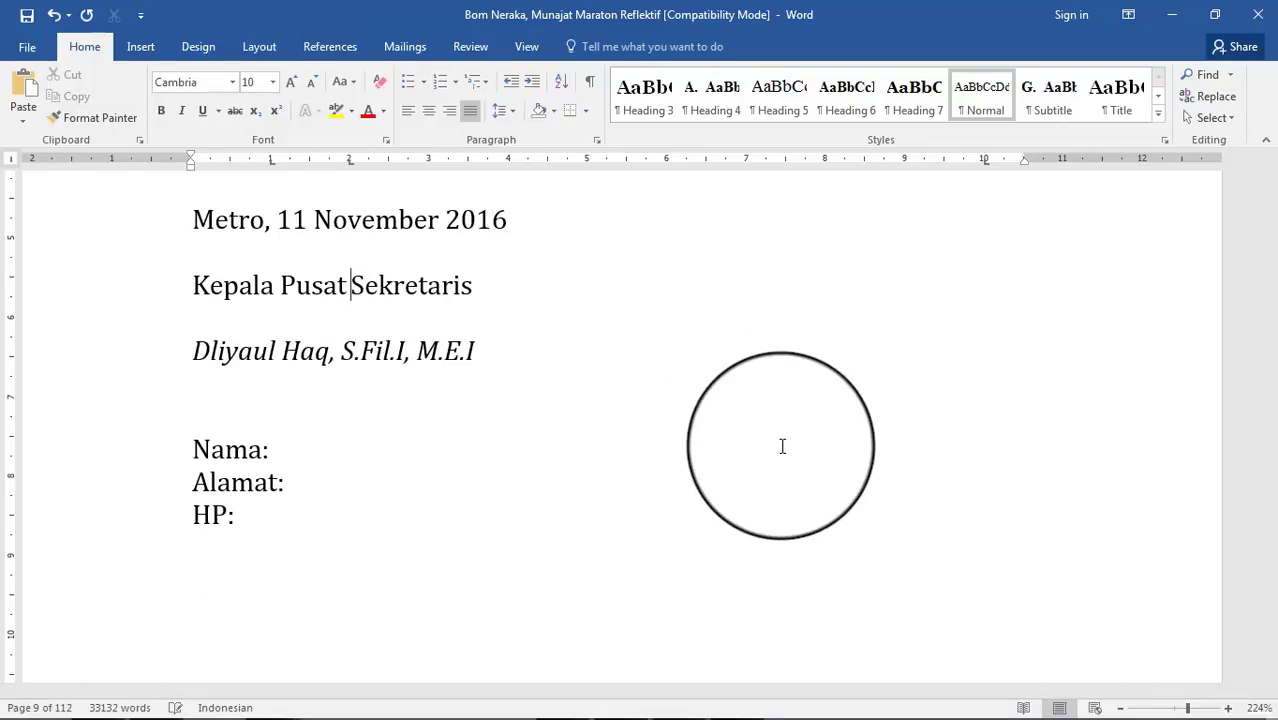
key(BackSpace)
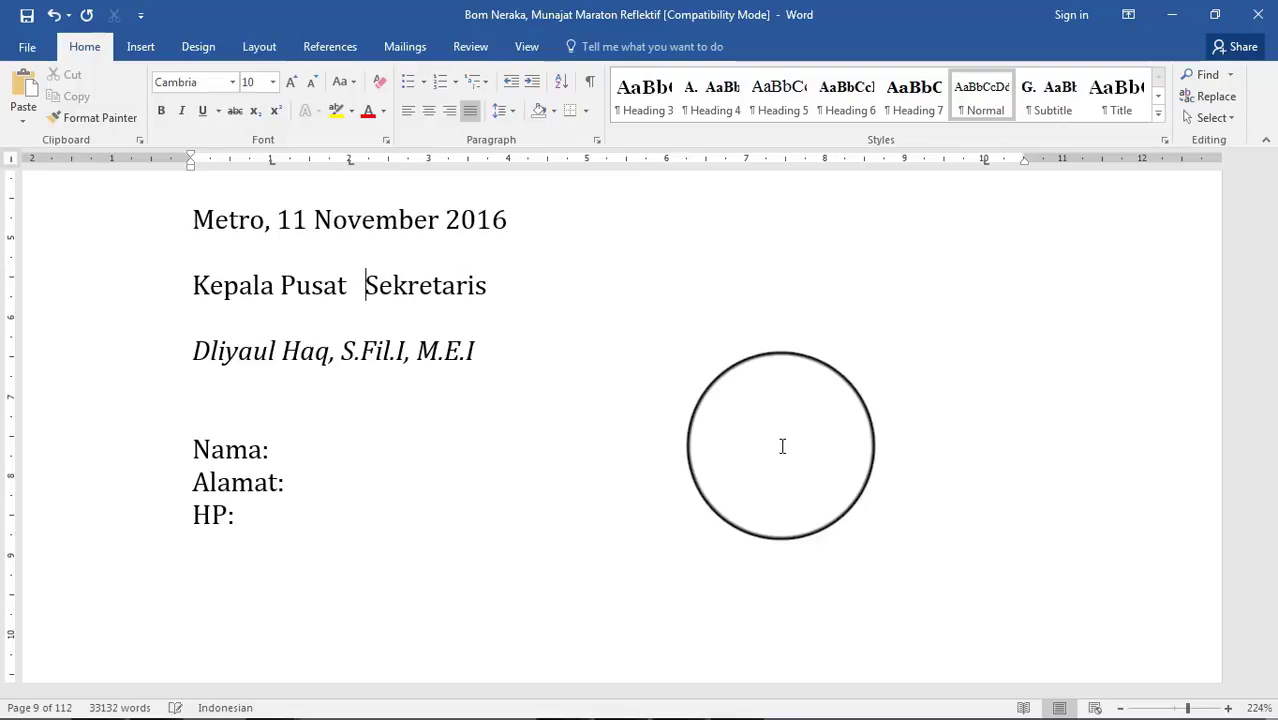
key(BackSpace)
key(BackSpace)
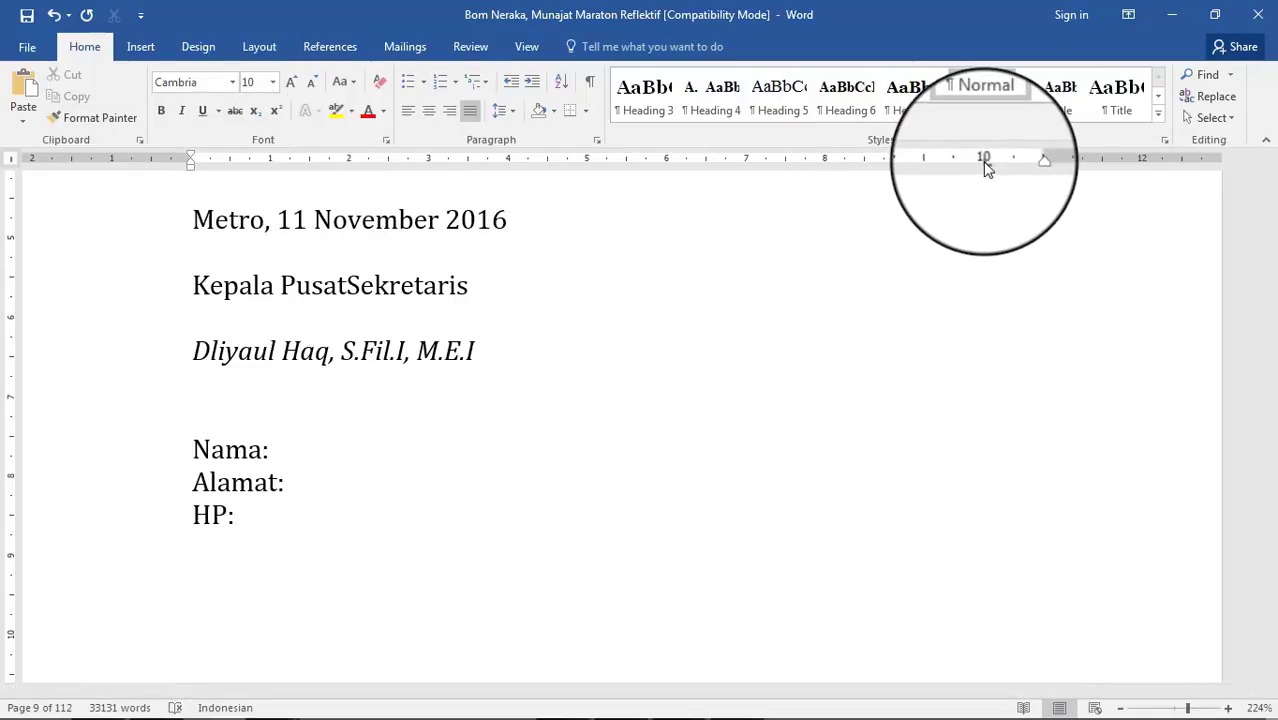
- Tab Sekretaris and Kepala Pusat across, and add a blank line above the tabbed signature name
click(368, 293)
key(Tab)
key(Tab)
key(Tab)
key(Tab)
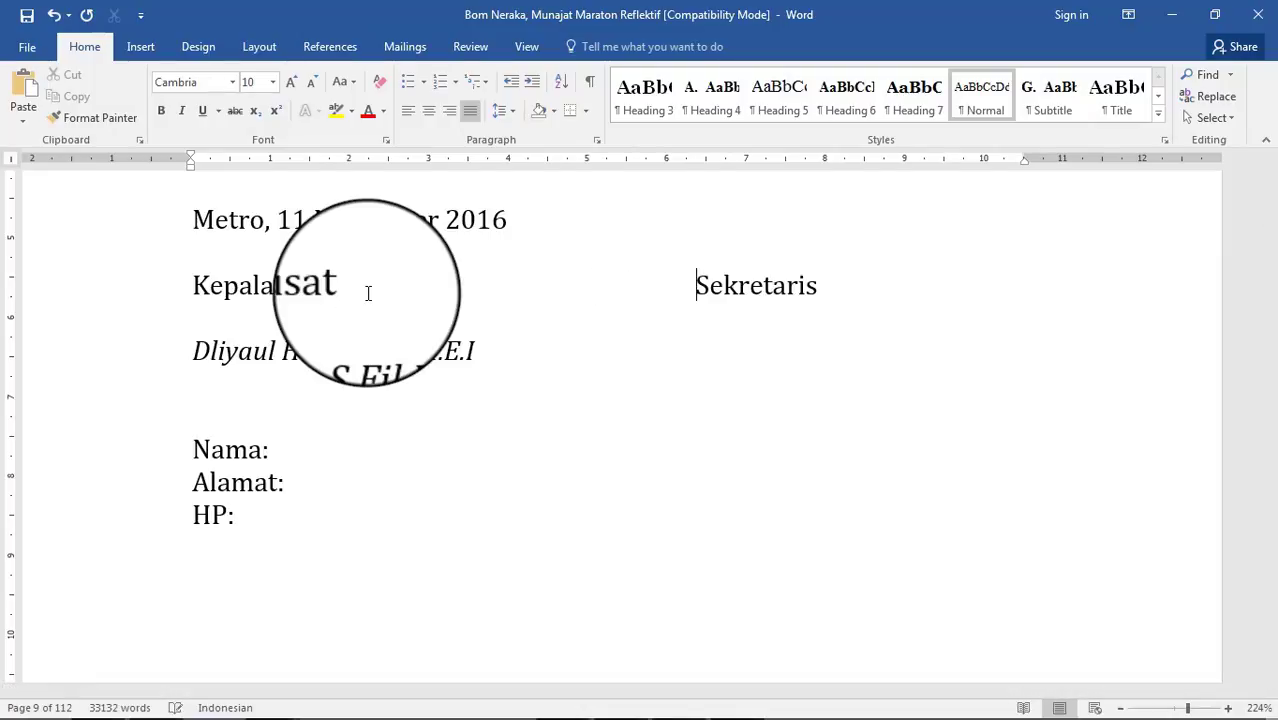
key(Tab)
click(193, 286)
key(Tab)
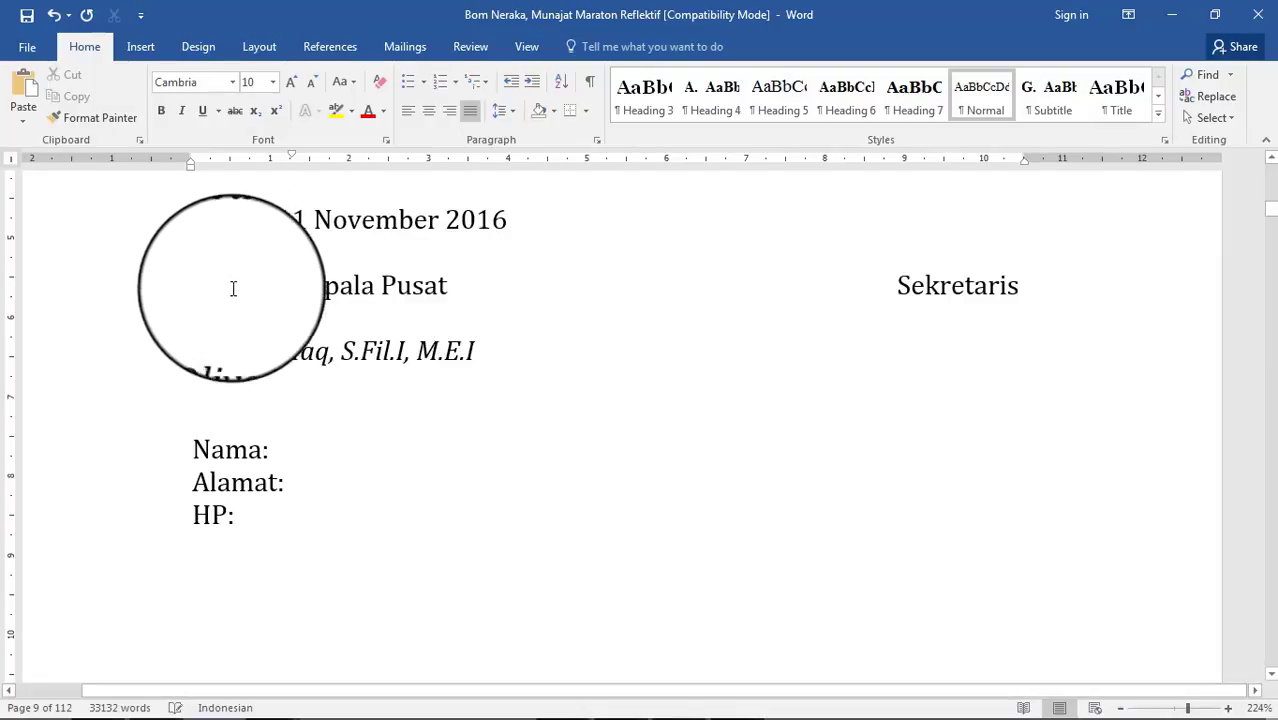
click(193, 351)
key(Return)
key(Tab)
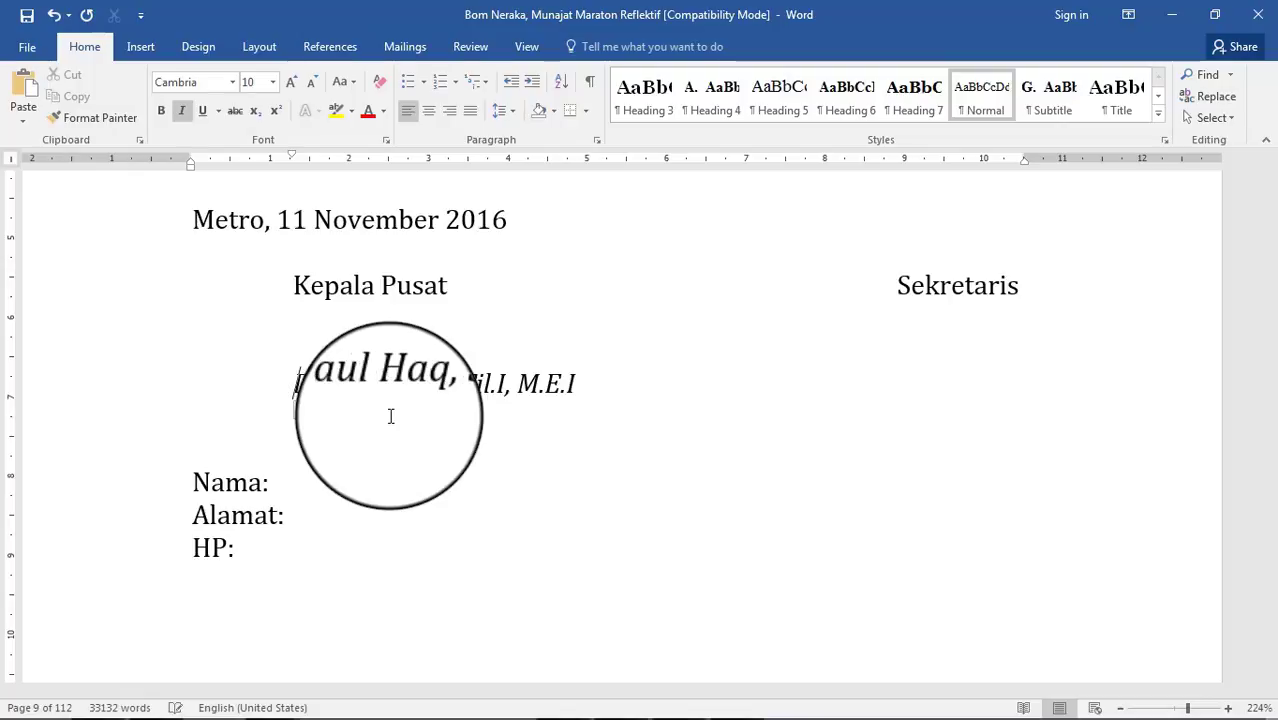
key(Tab)
key(Tab)
key(Tab)
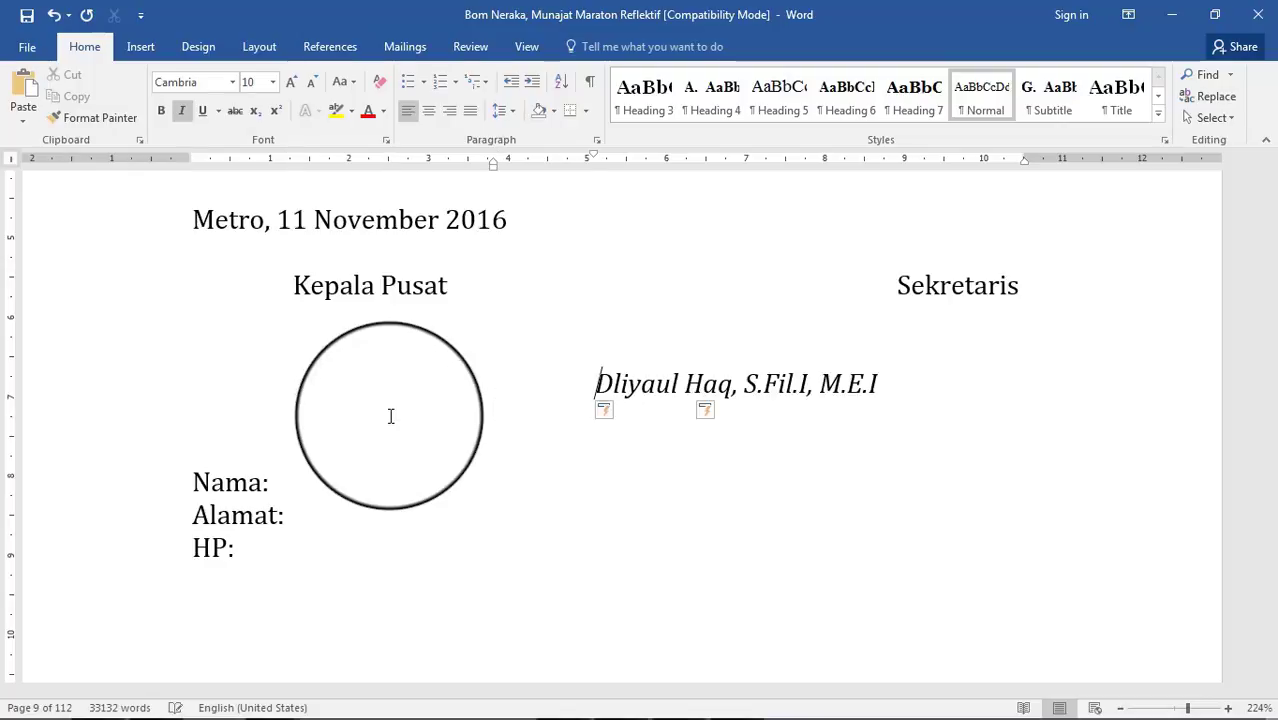
key(Tab)
key(Tab)
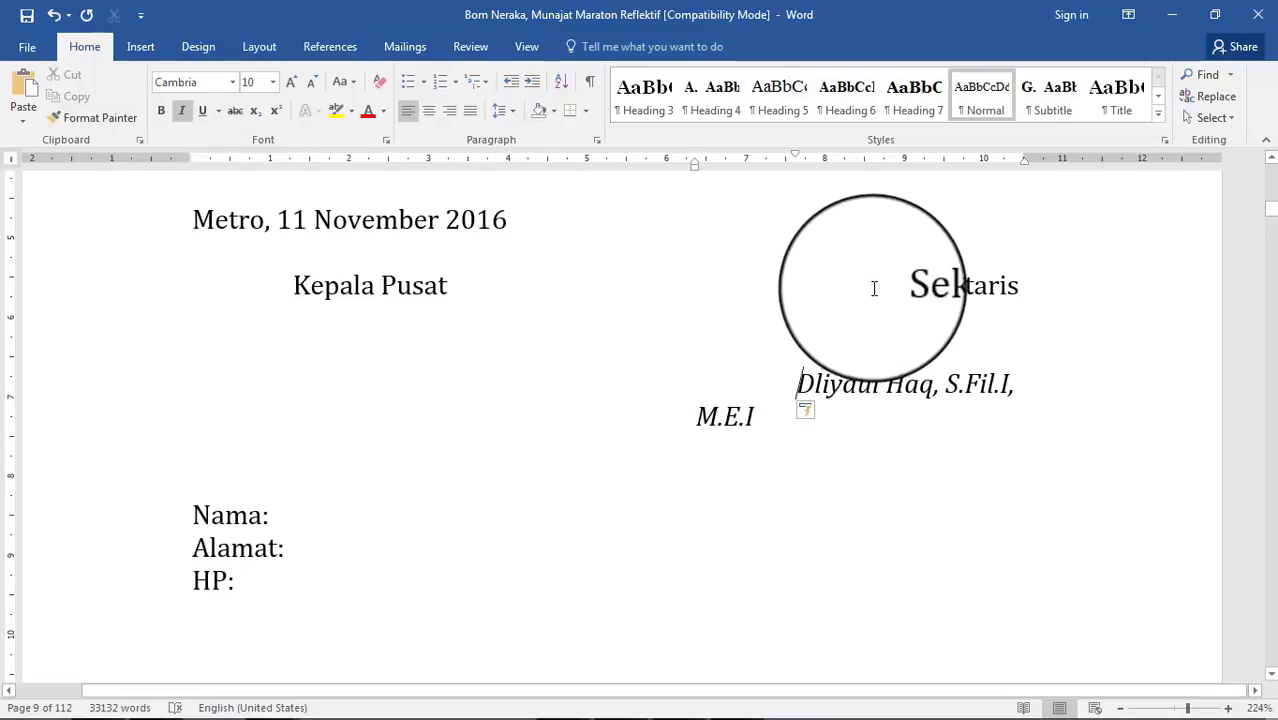
- Remove extra tabs so the signature name aligns directly under Sekretaris
click(876, 288)
key(BackSpace)
key(BackSpace)
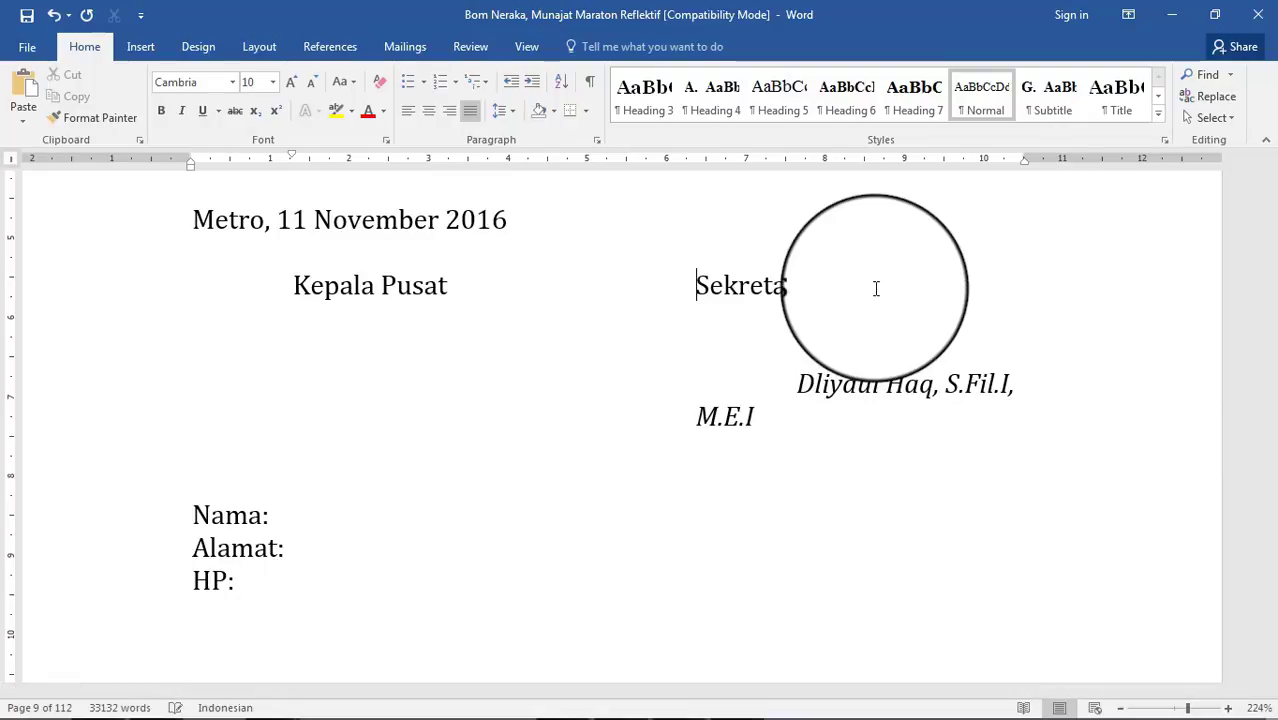
click(798, 385)
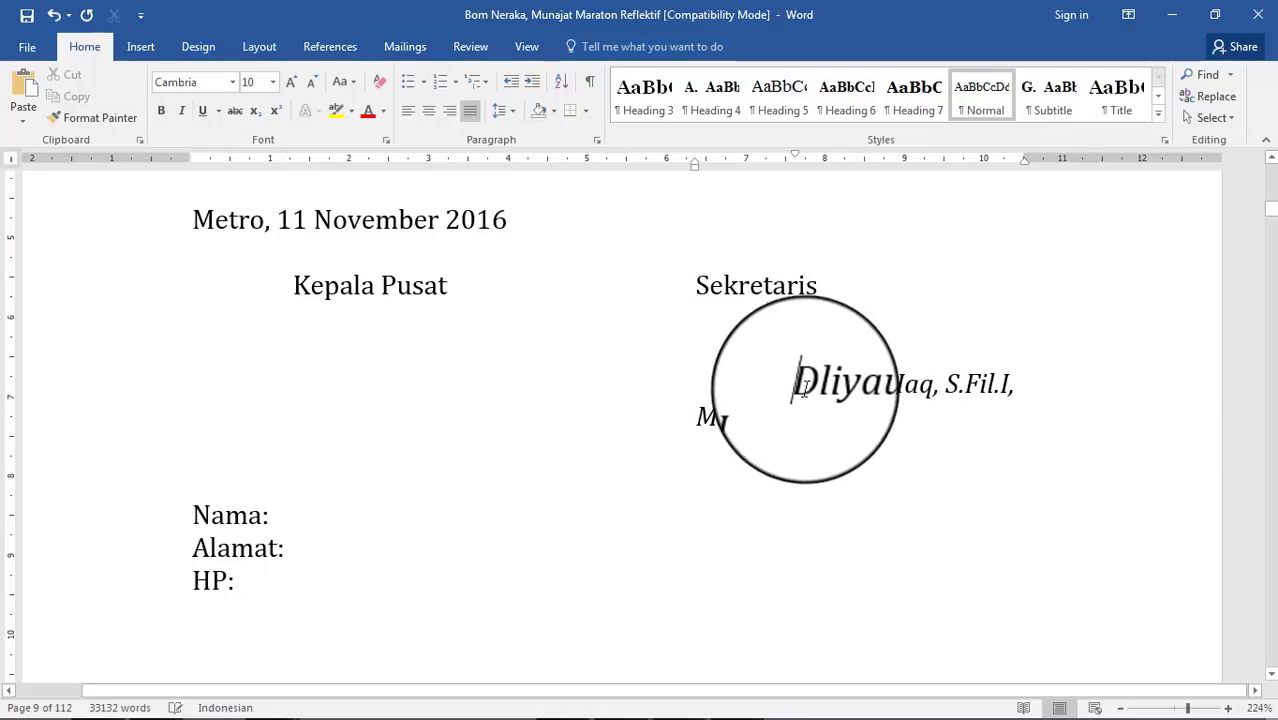
key(BackSpace)
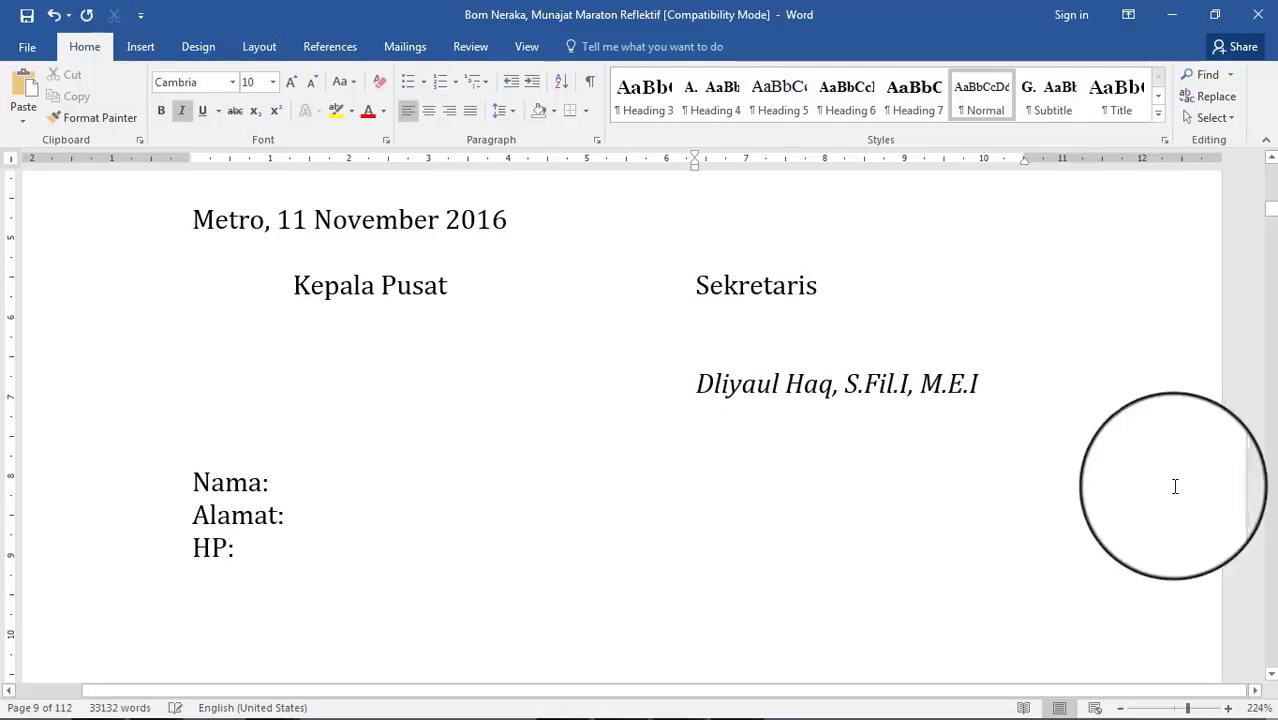
- Cycle the ruler's tab selector through its types until it shows Left Tab
click(12, 162)
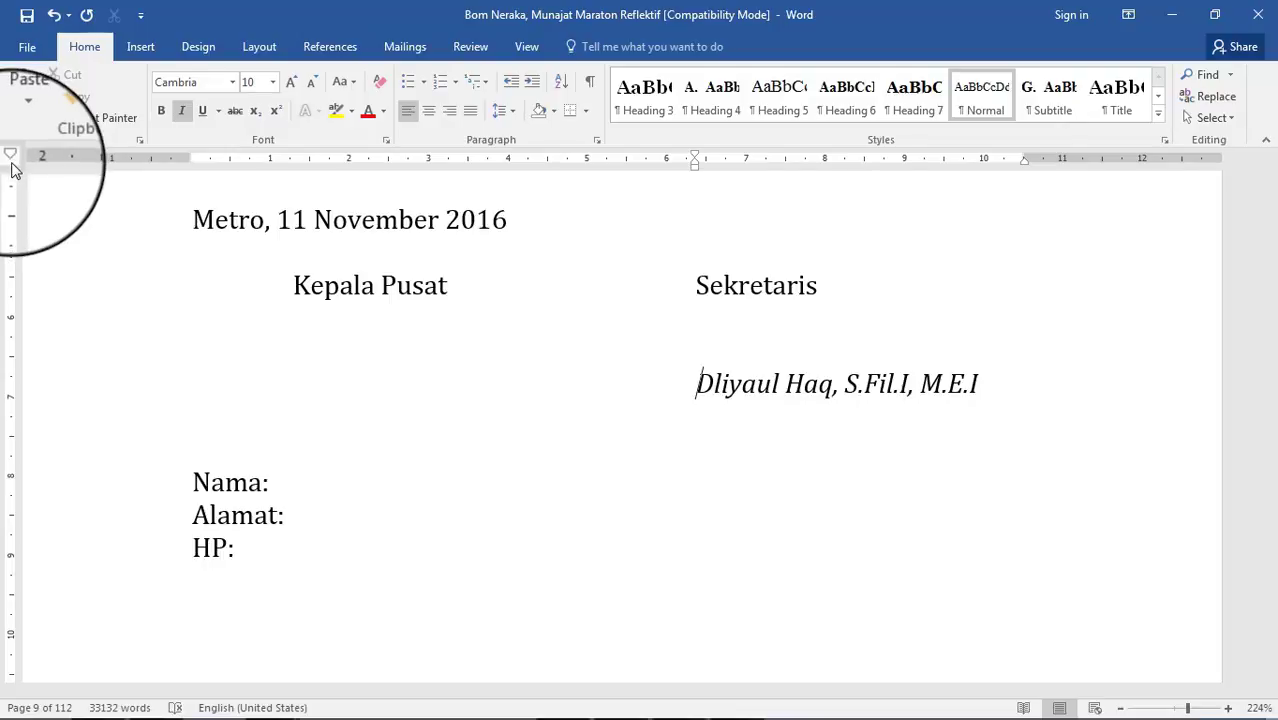
click(13, 164)
click(12, 162)
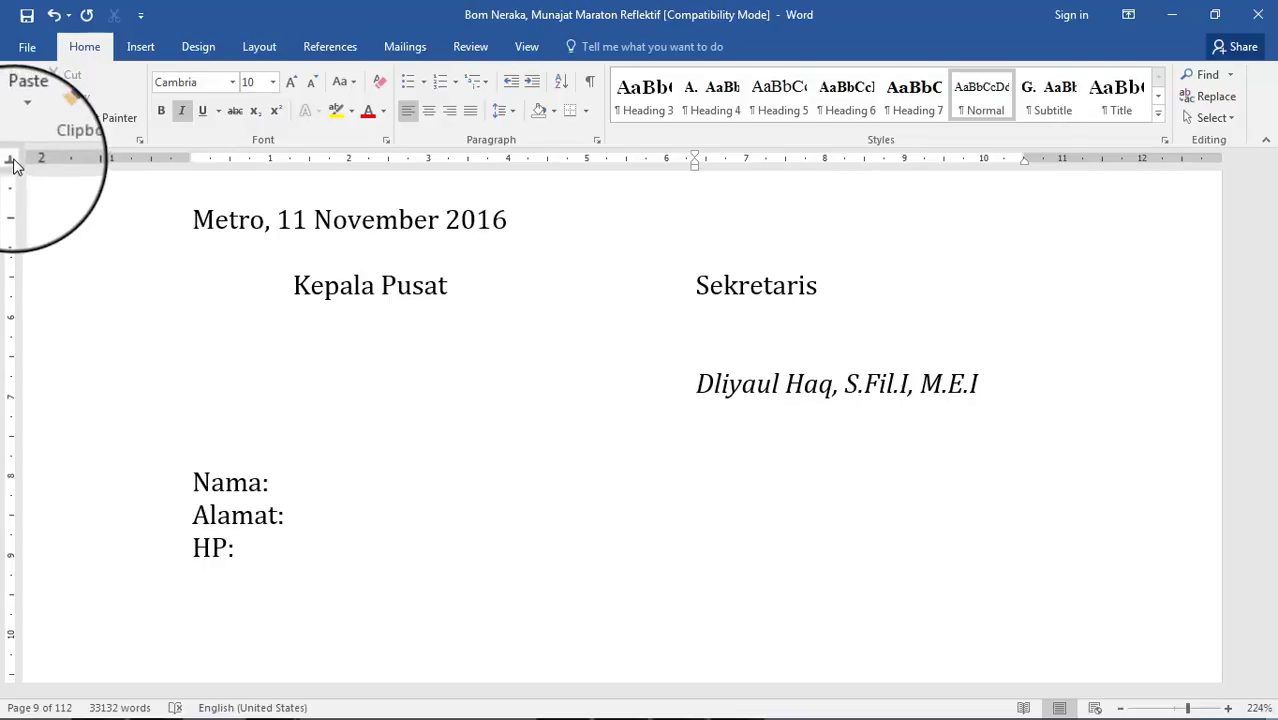
click(12, 163)
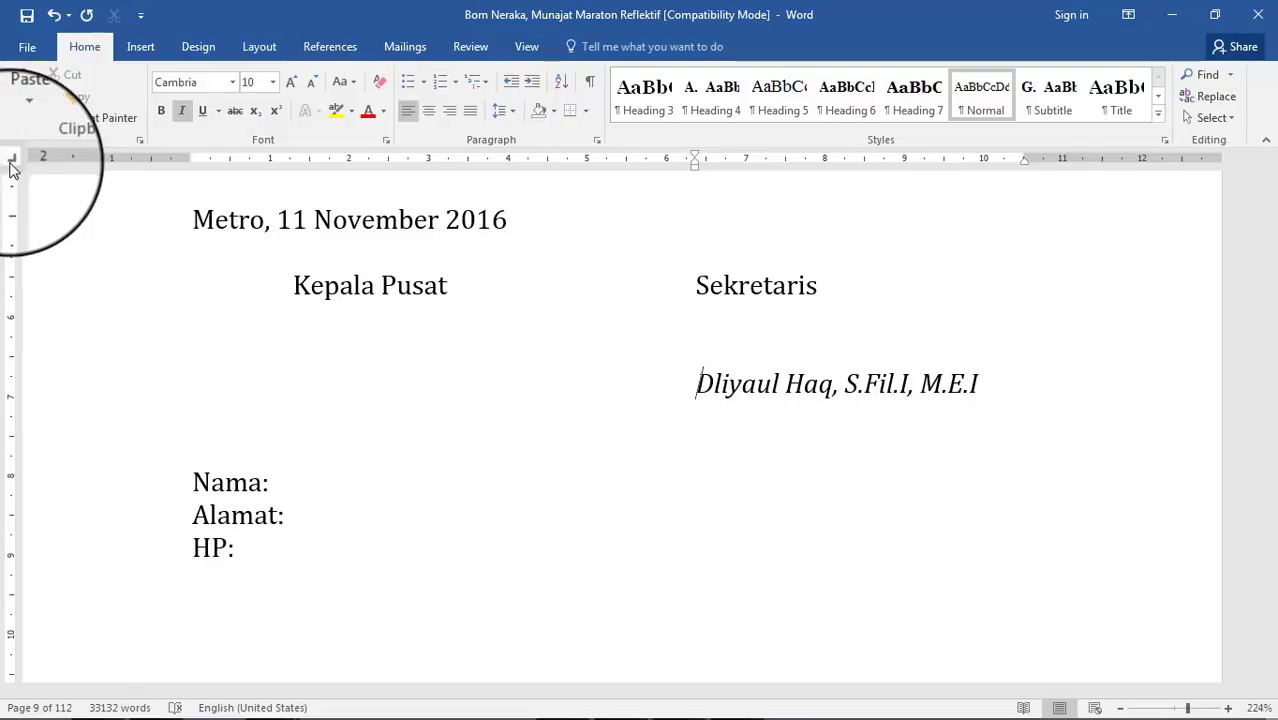
click(11, 163)
click(12, 162)
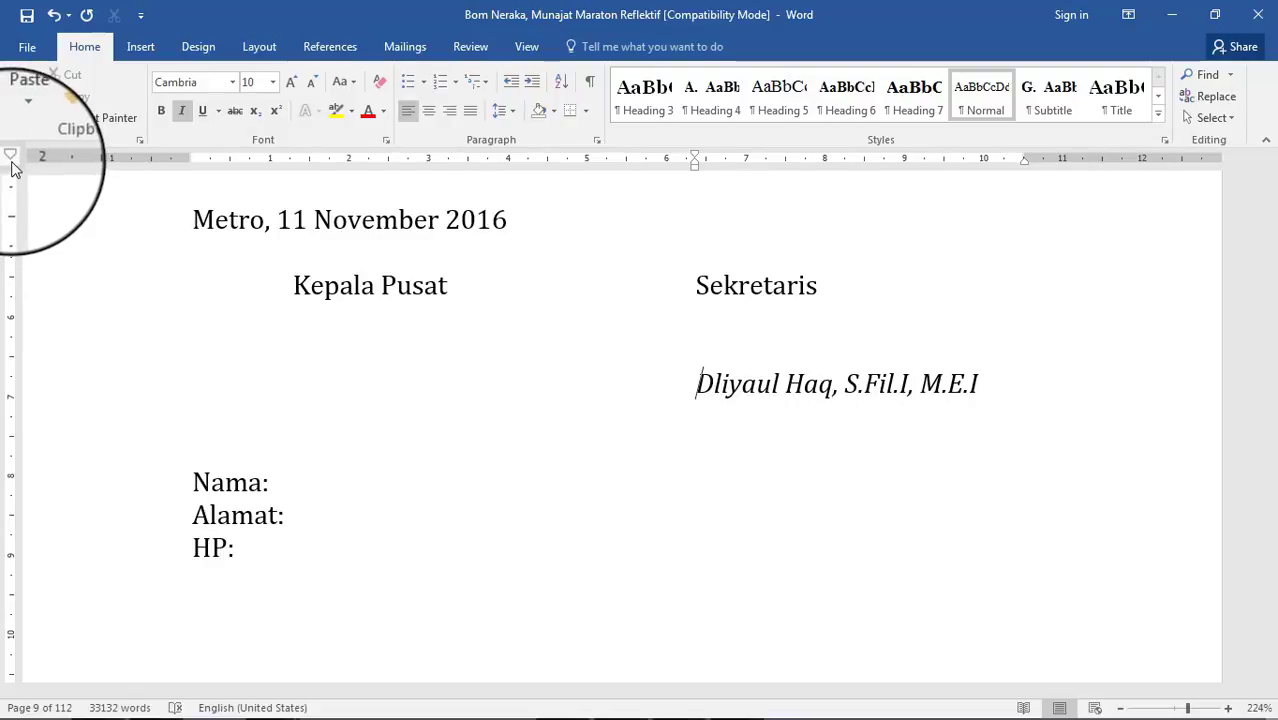
click(12, 164)
click(11, 163)
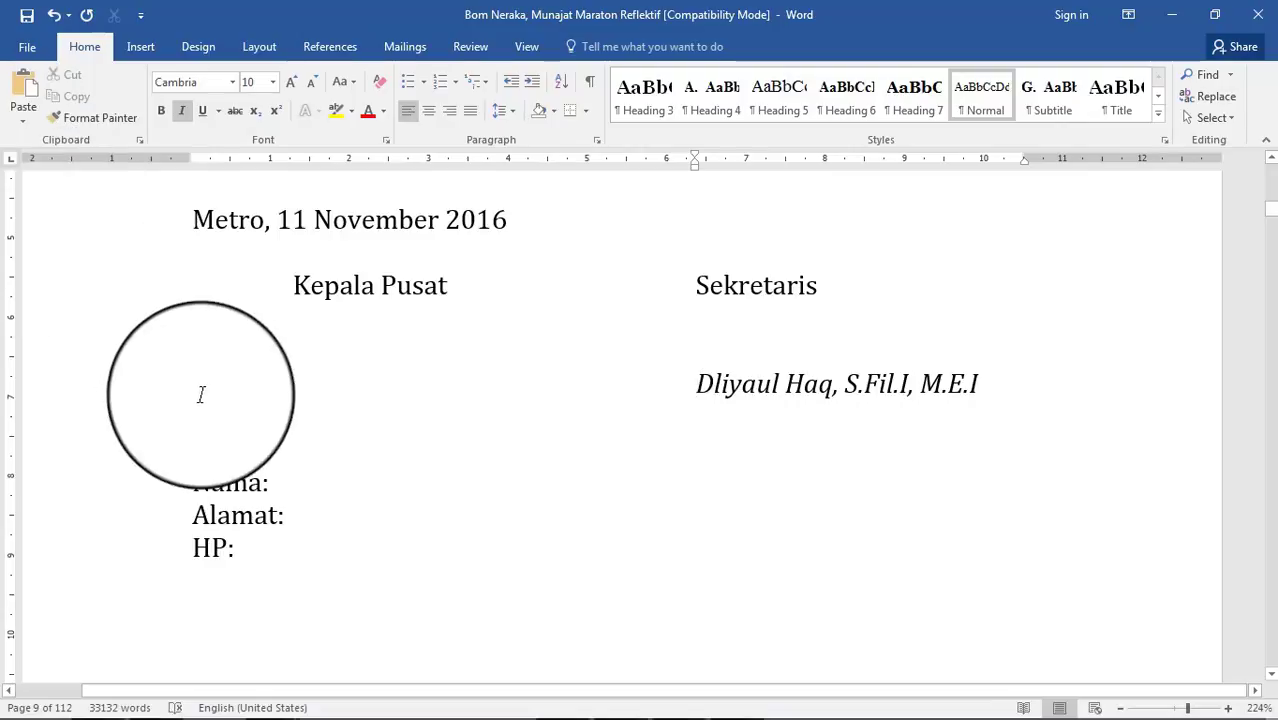
- Add a centre tab stop near 5 cm and try moving Nama: onto it and back
click(288, 453)
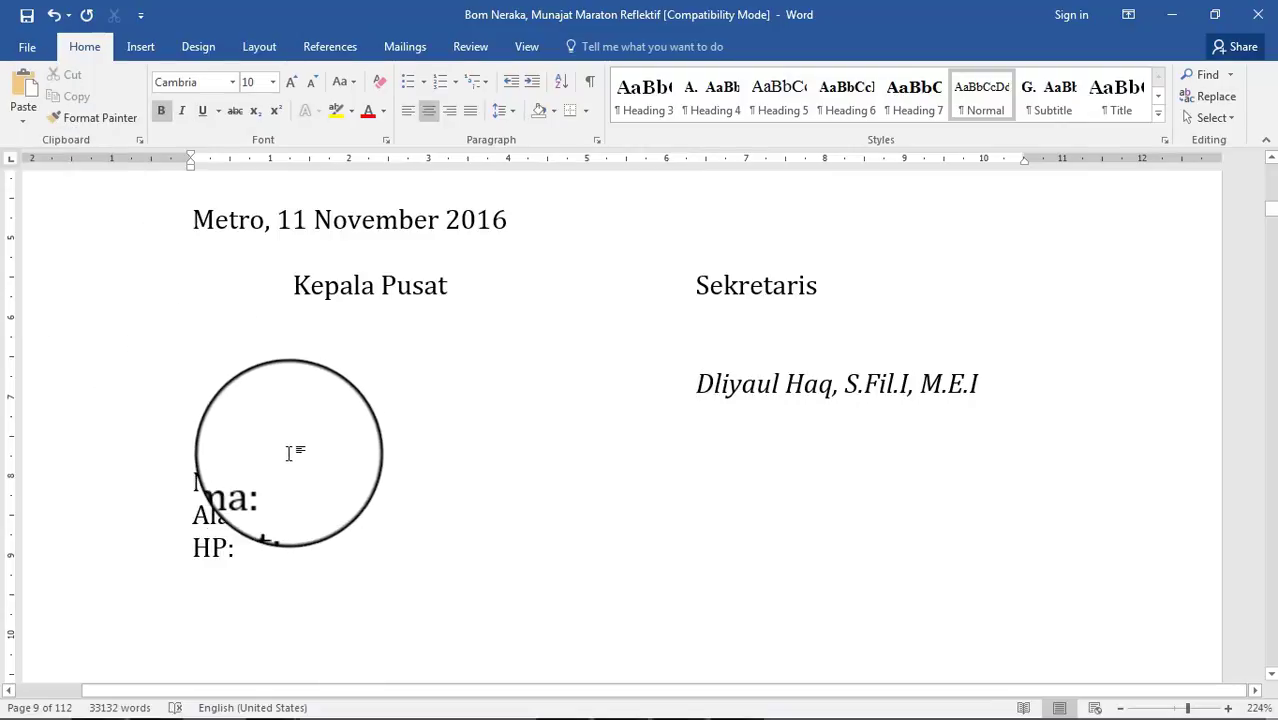
click(288, 453)
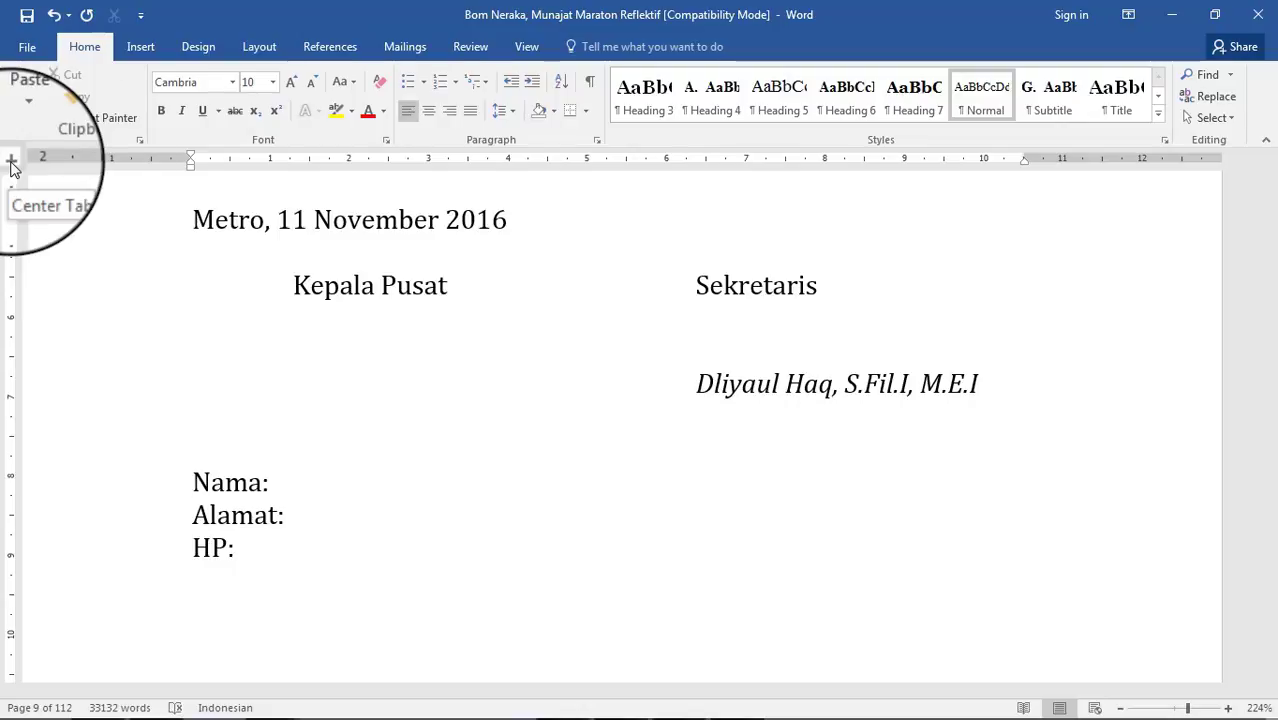
click(607, 161)
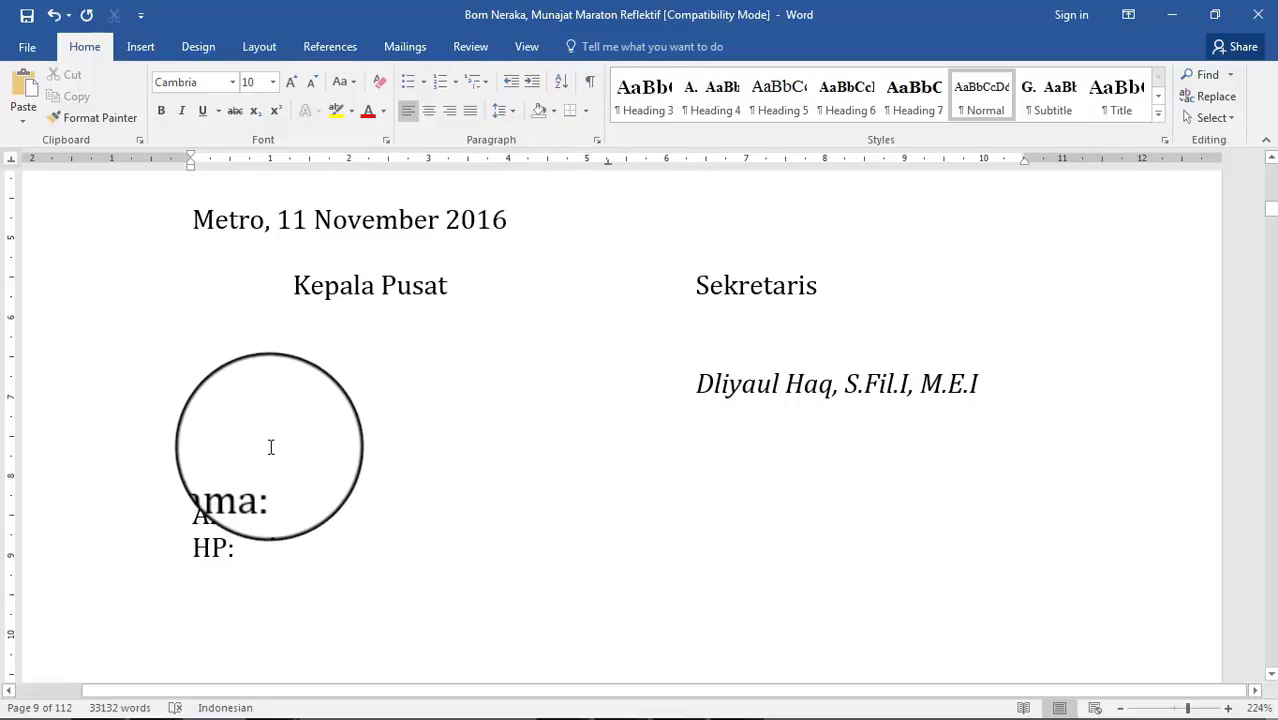
key(Tab)
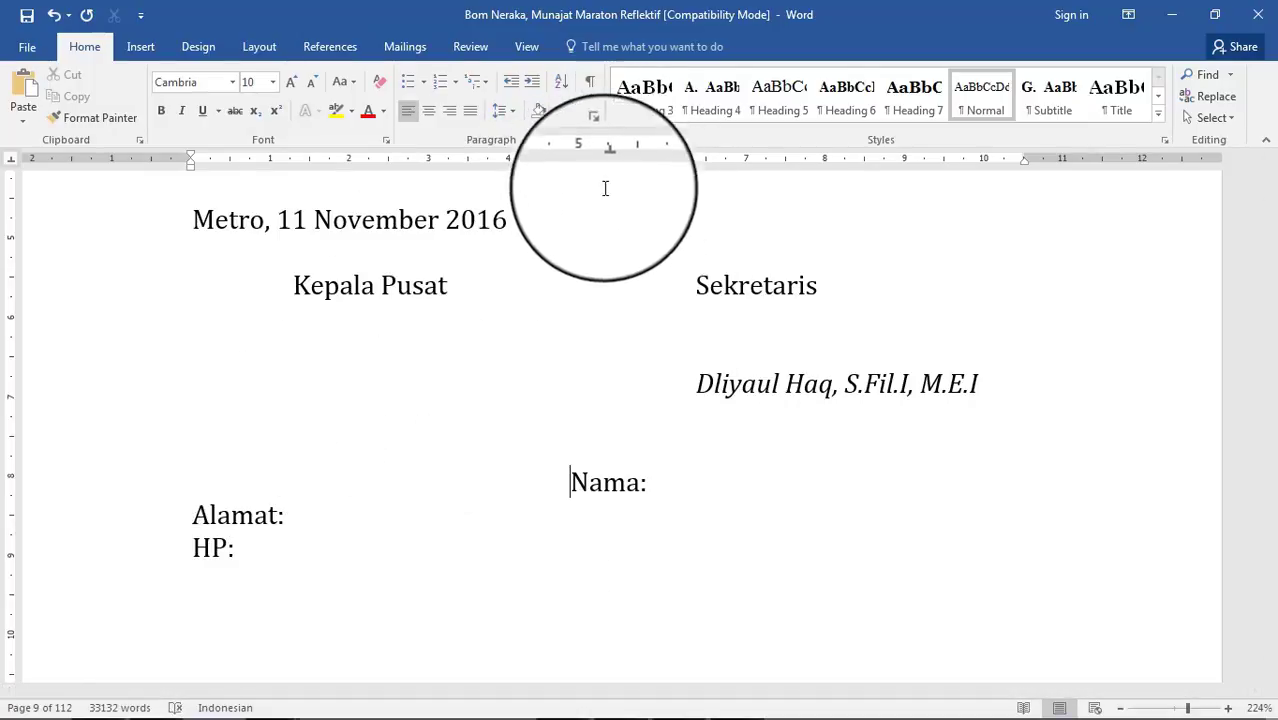
scroll(657, 503, down, 3)
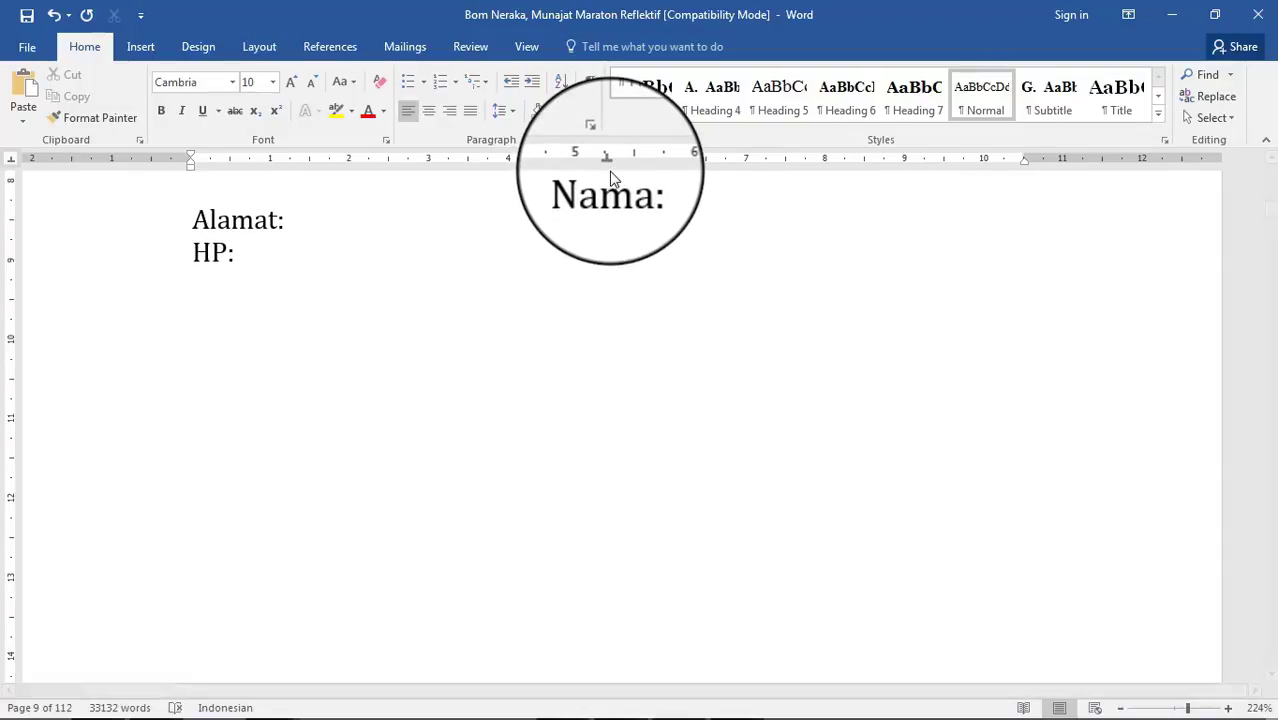
scroll(640, 340, up, 1)
scroll(640, 320, up, 2)
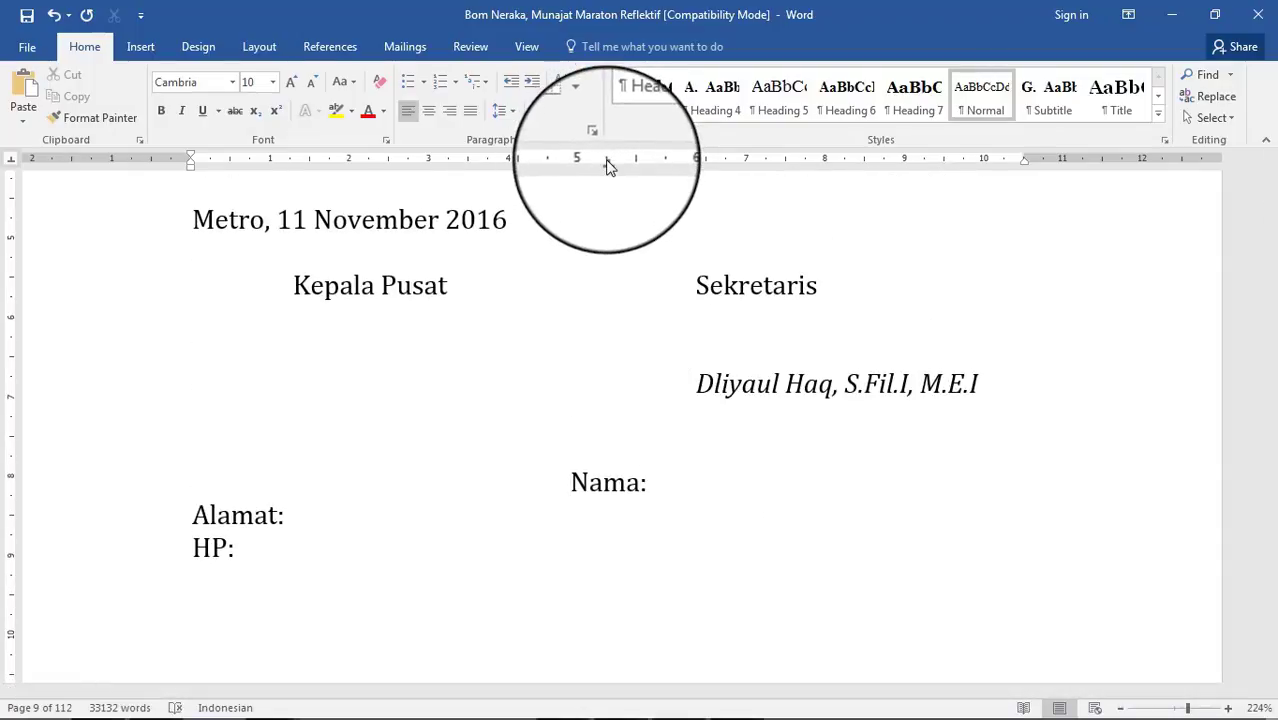
key(BackSpace)
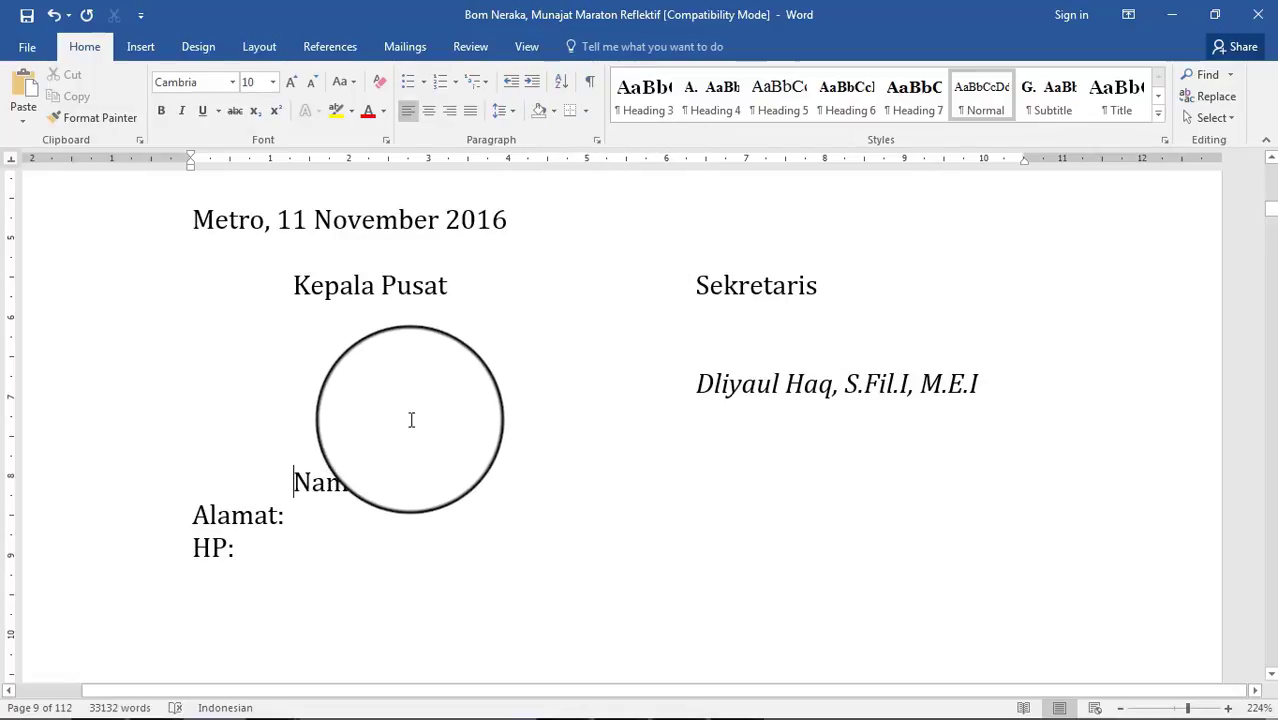
key(BackSpace)
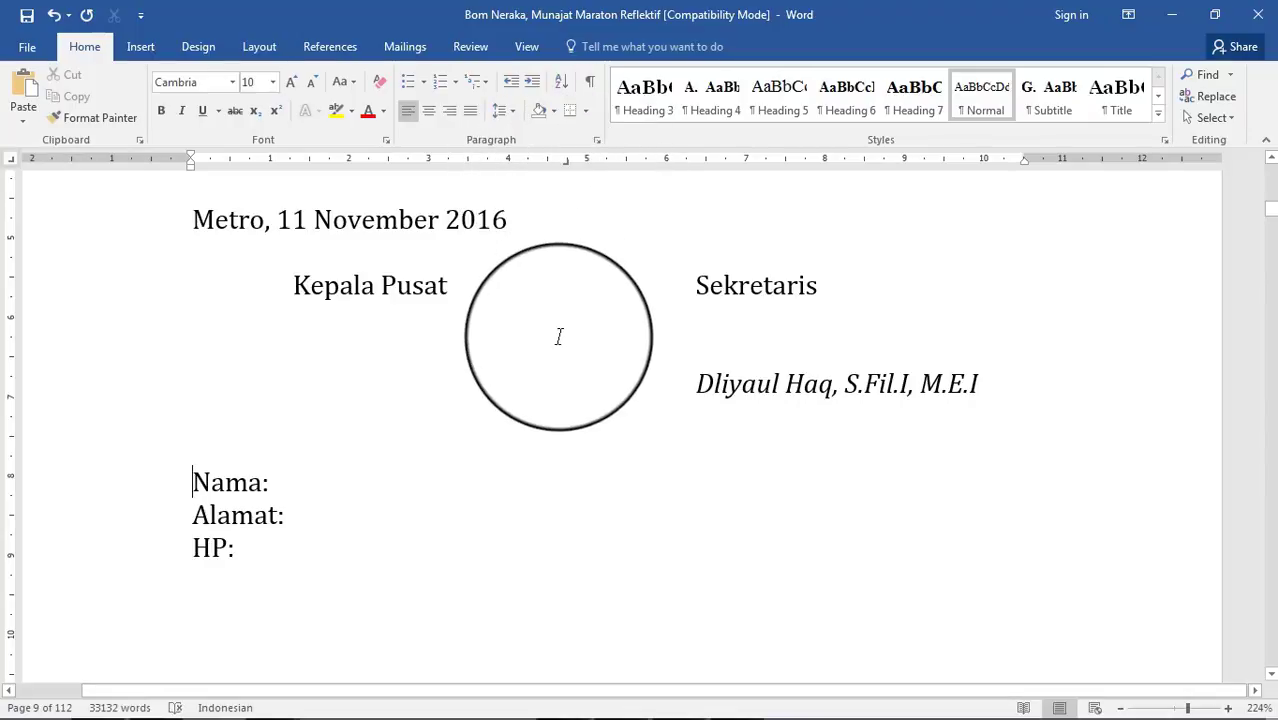
- Drag the centre tab stop off the ruler and delete the tab before Nama:
key(Tab)
key(Tab)
key(Tab)
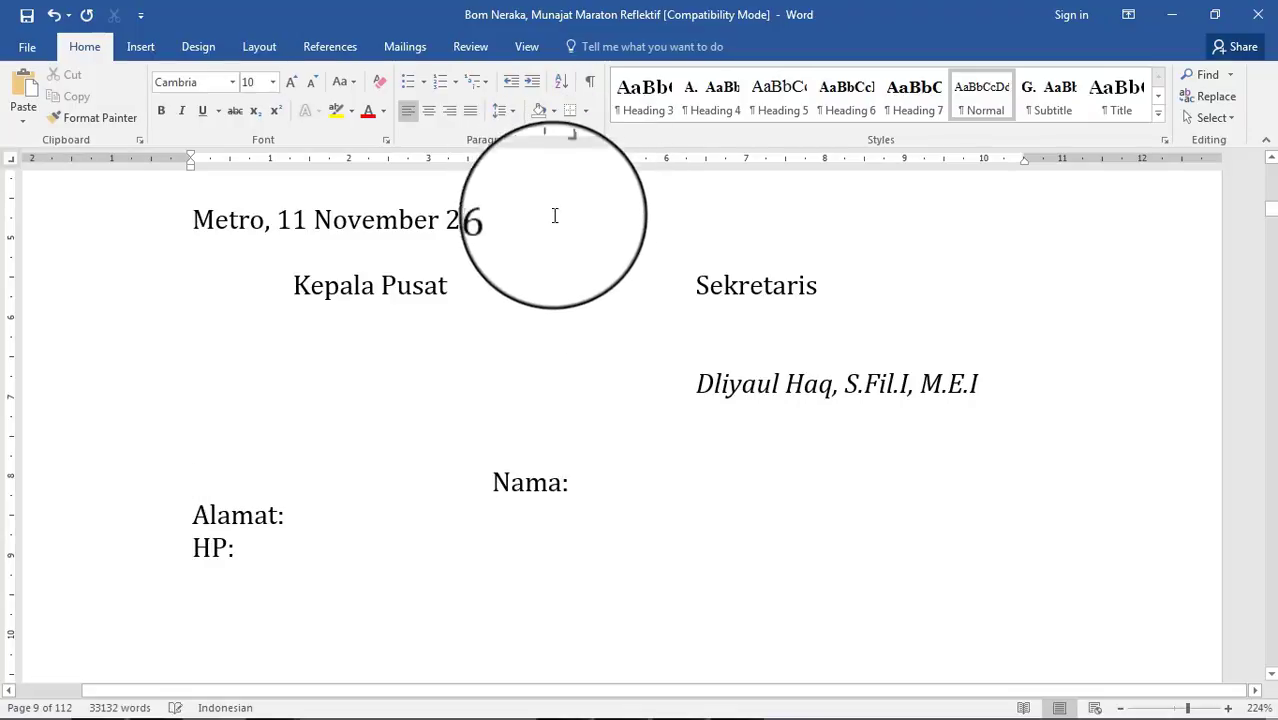
scroll(645, 421, down, 3)
scroll(594, 354, down, 1)
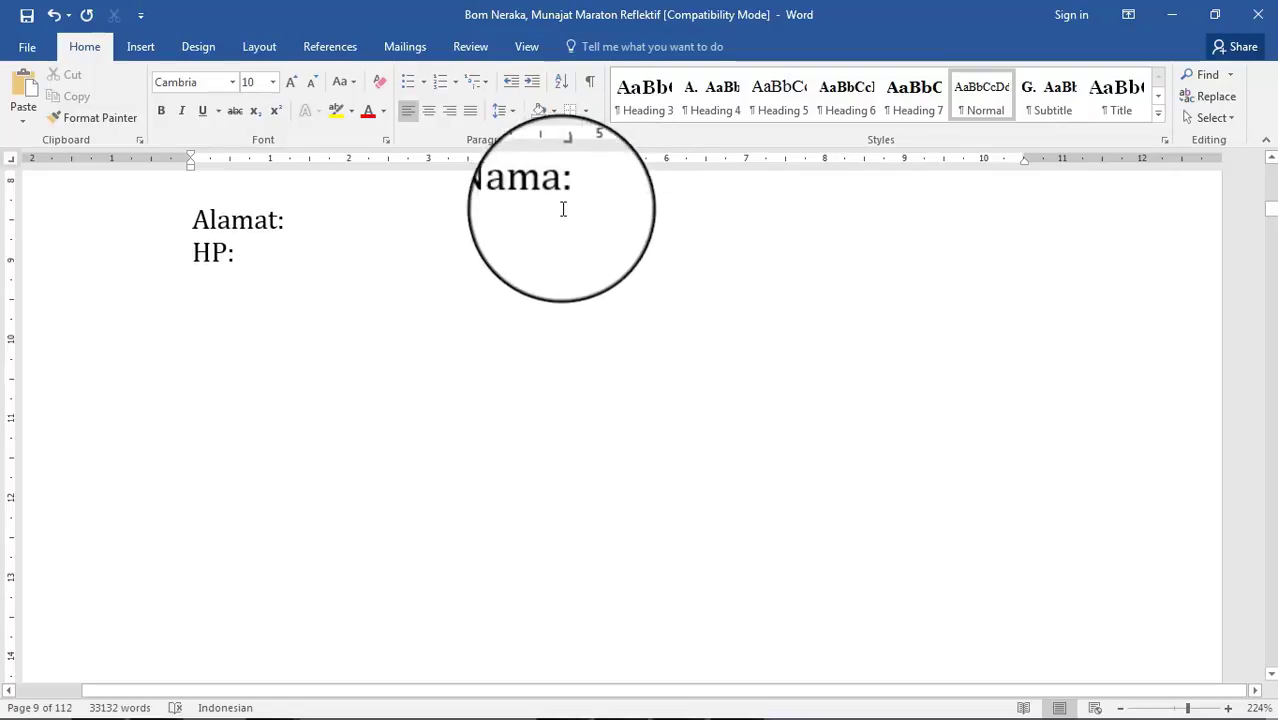
drag(566, 160, 567, 216)
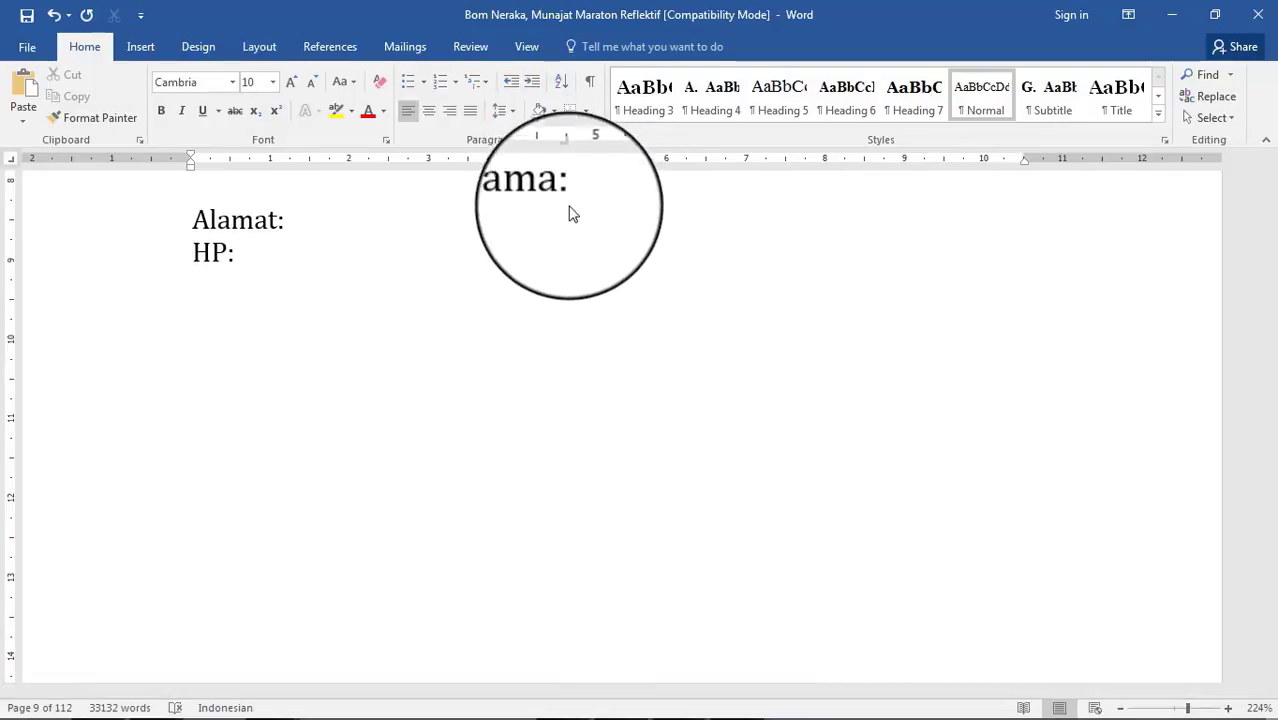
key(BackSpace)
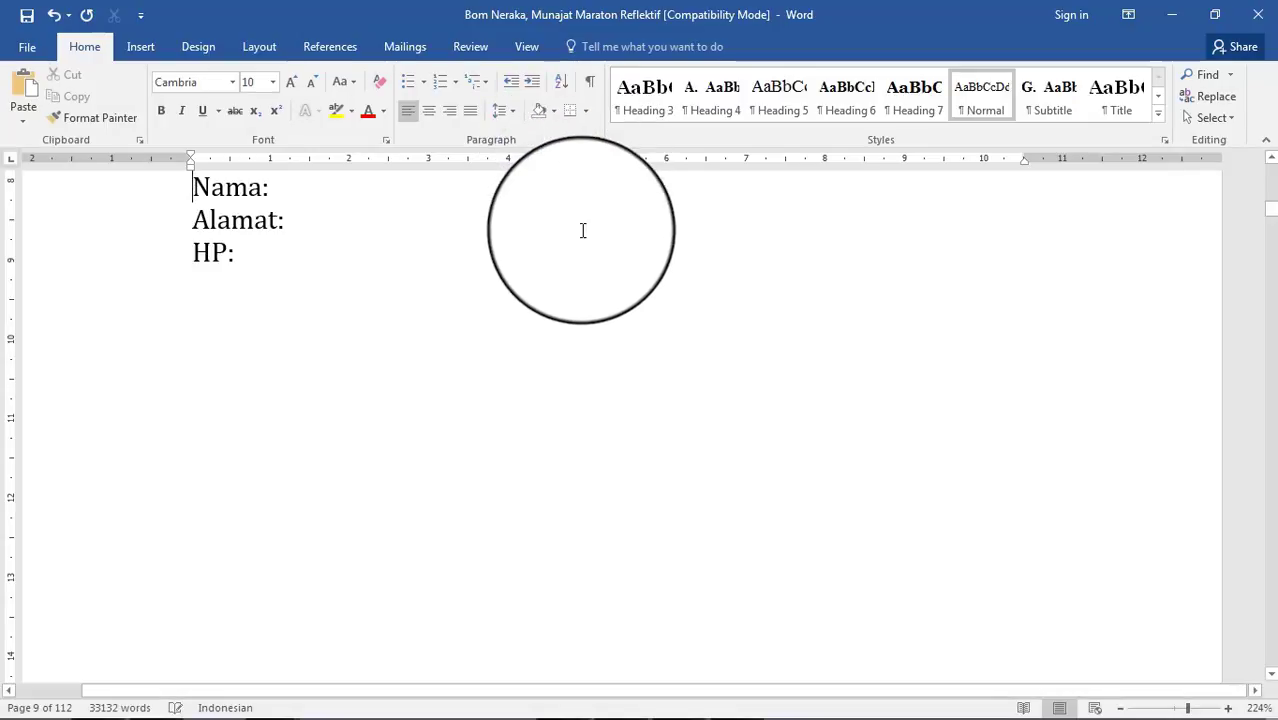
- Undo an accidental centring, then tab-align the colons after Nama and Alamat, leaving HP's colon attached
key(ctrl+e)
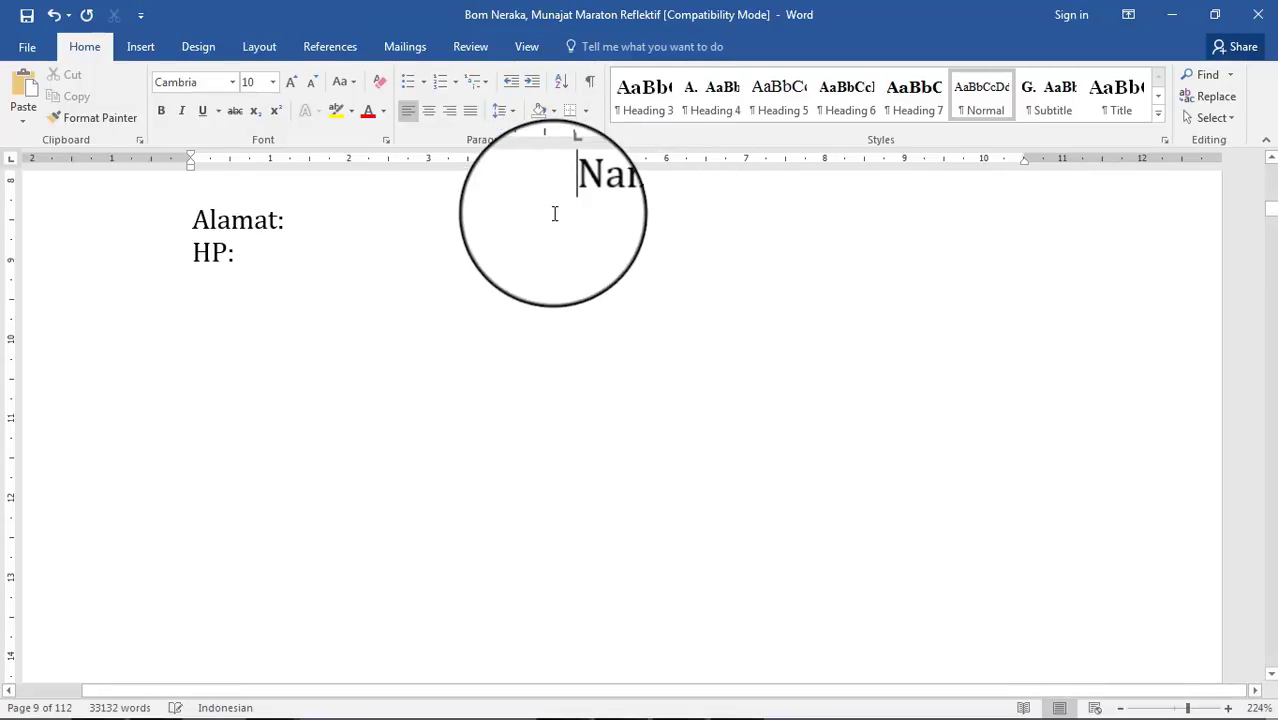
key(ctrl+z)
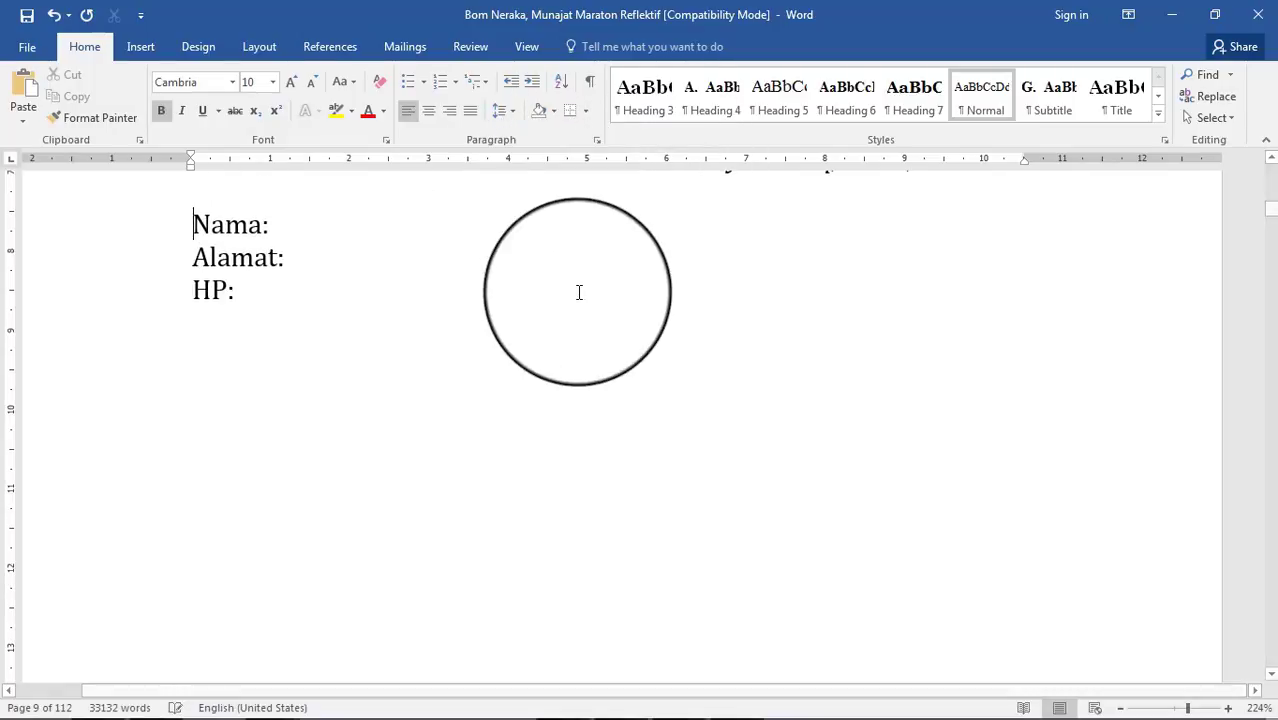
scroll(592, 364, up, 2)
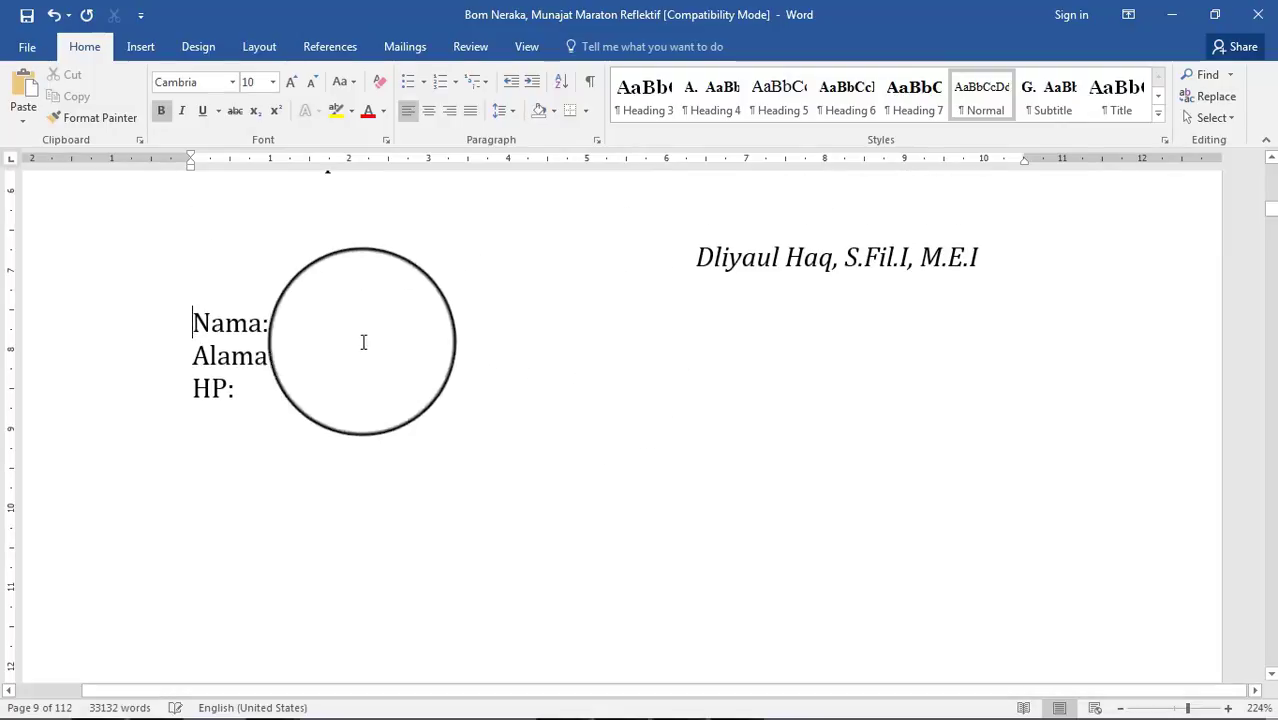
click(263, 322)
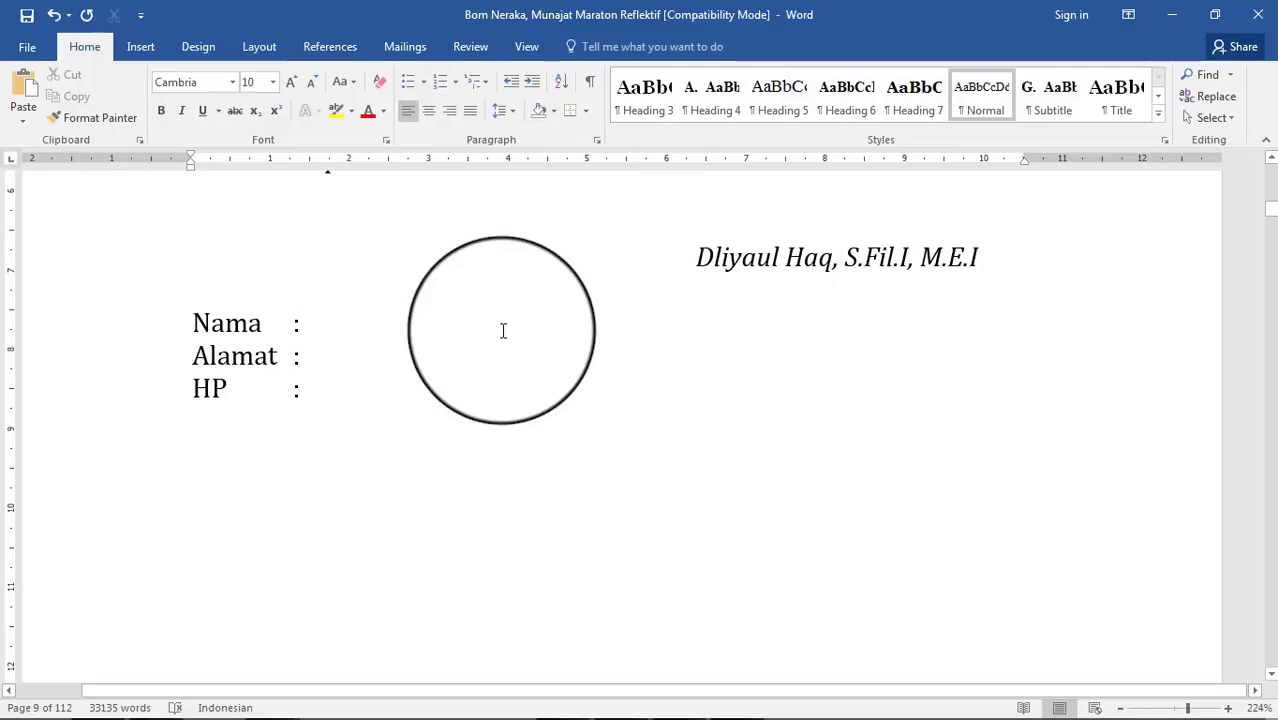
key(BackSpace)
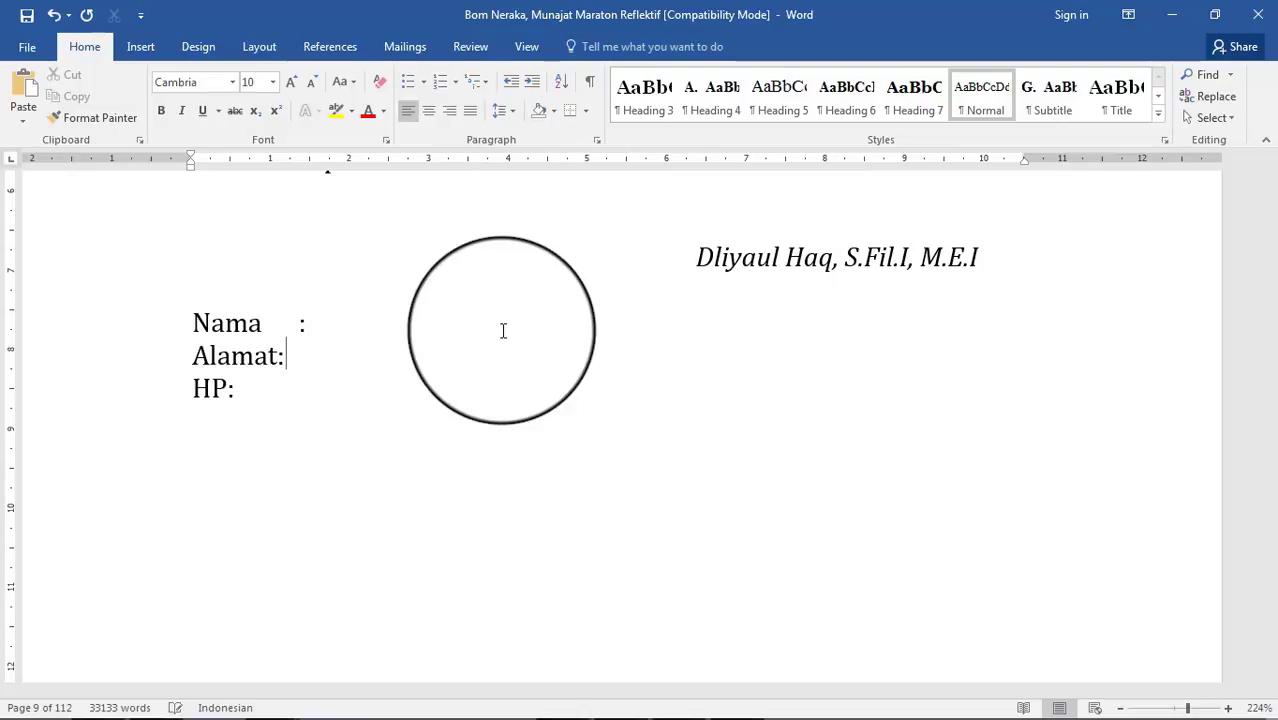
key(Tab)
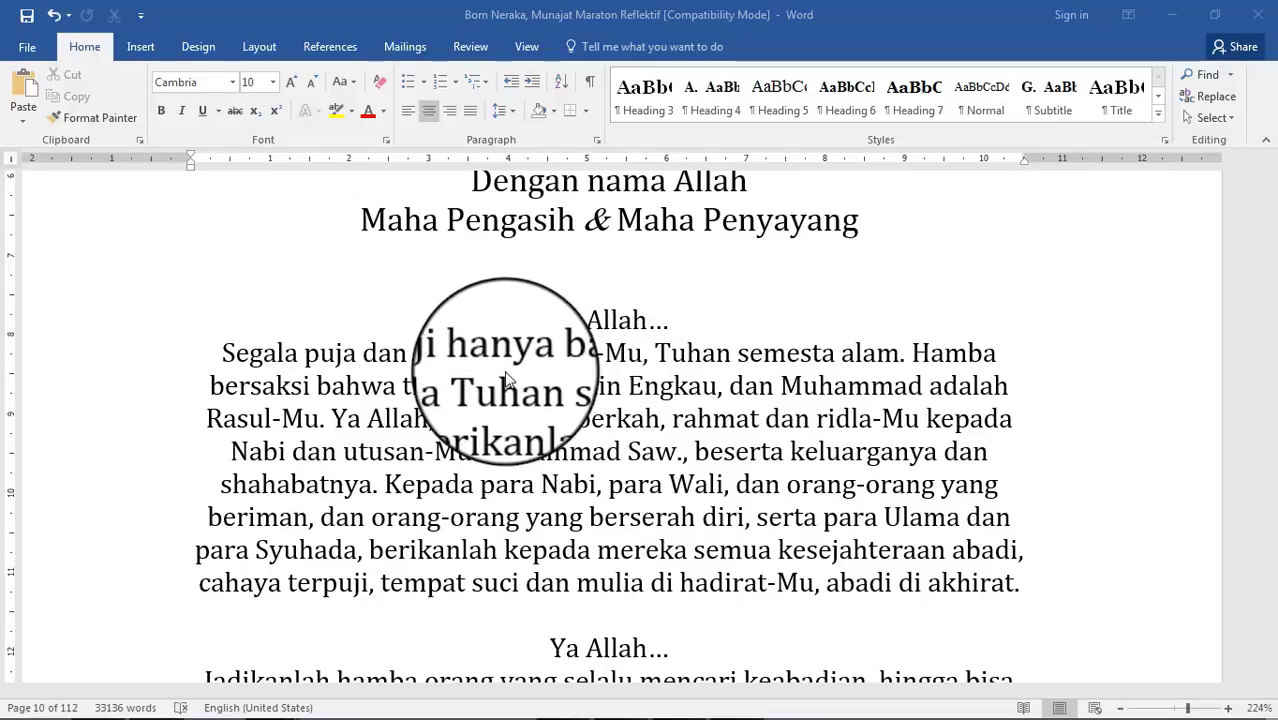
- Select the whole Segala puja paragraph and show its line spacing choices, 1,0 to 3,0
triple_click(582, 370)
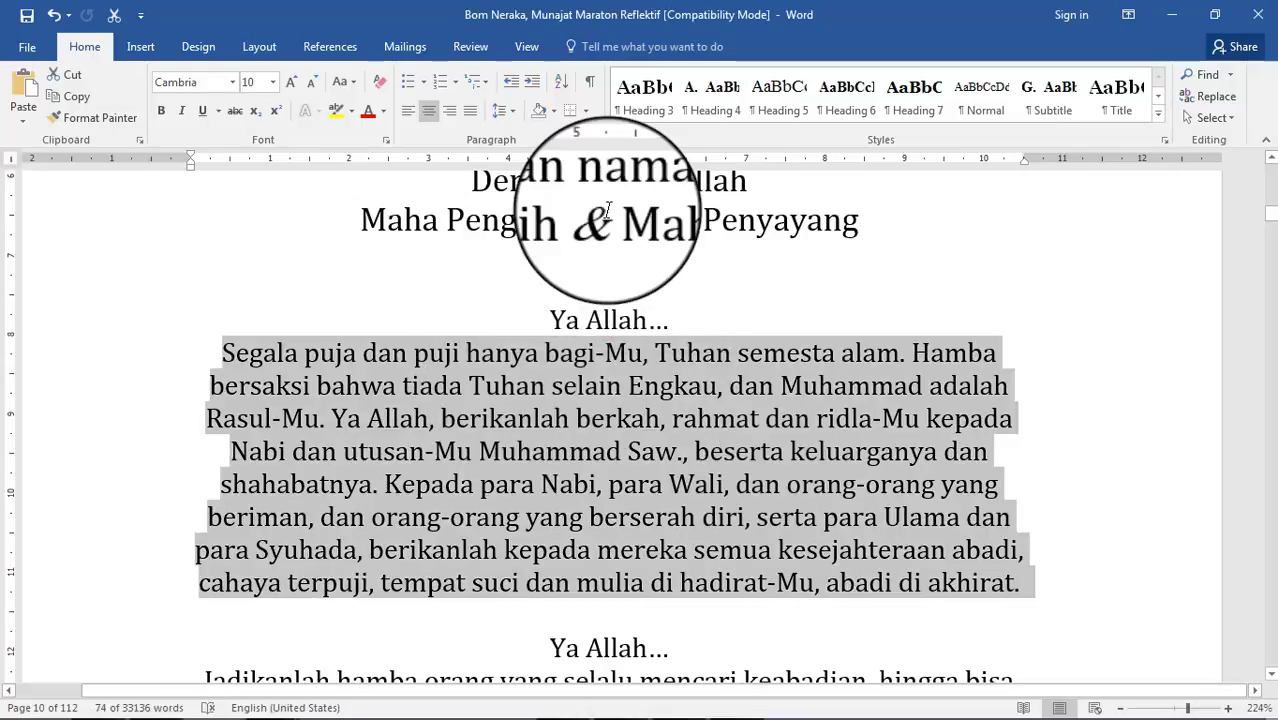
click(515, 122)
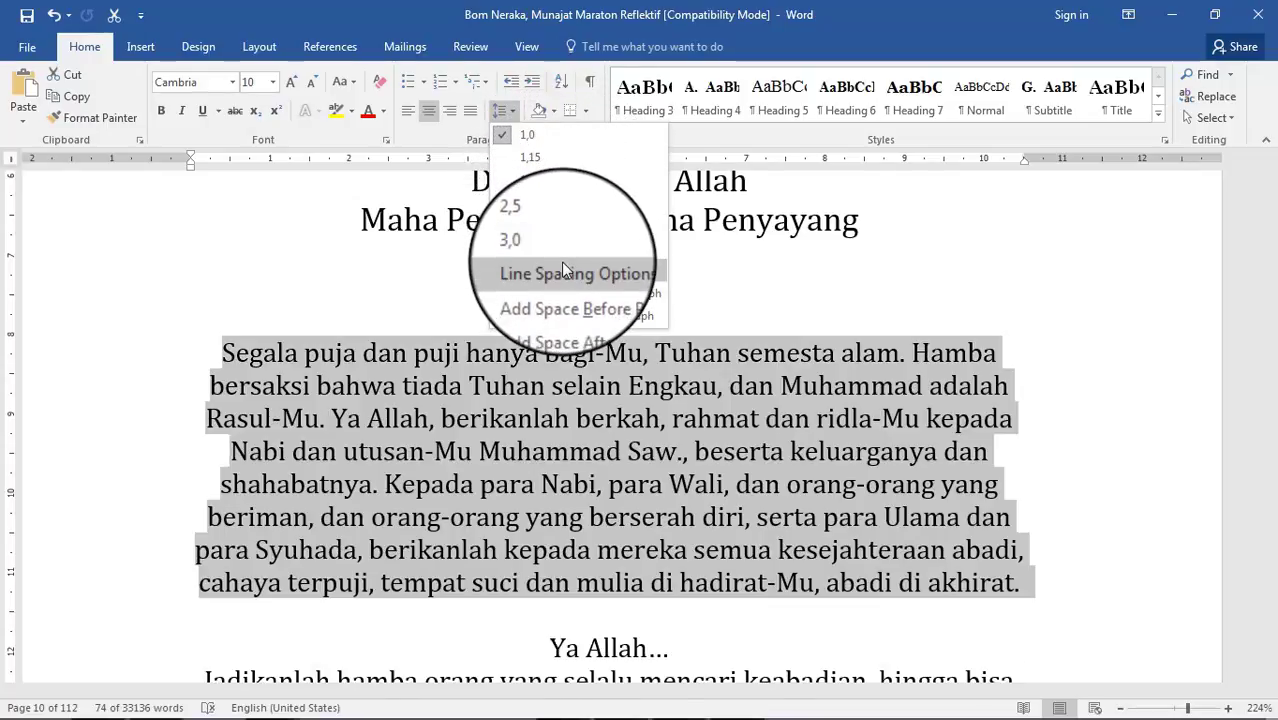
- In the Paragraph dialog, try Exactly line spacing, then set it back to Single
click(563, 270)
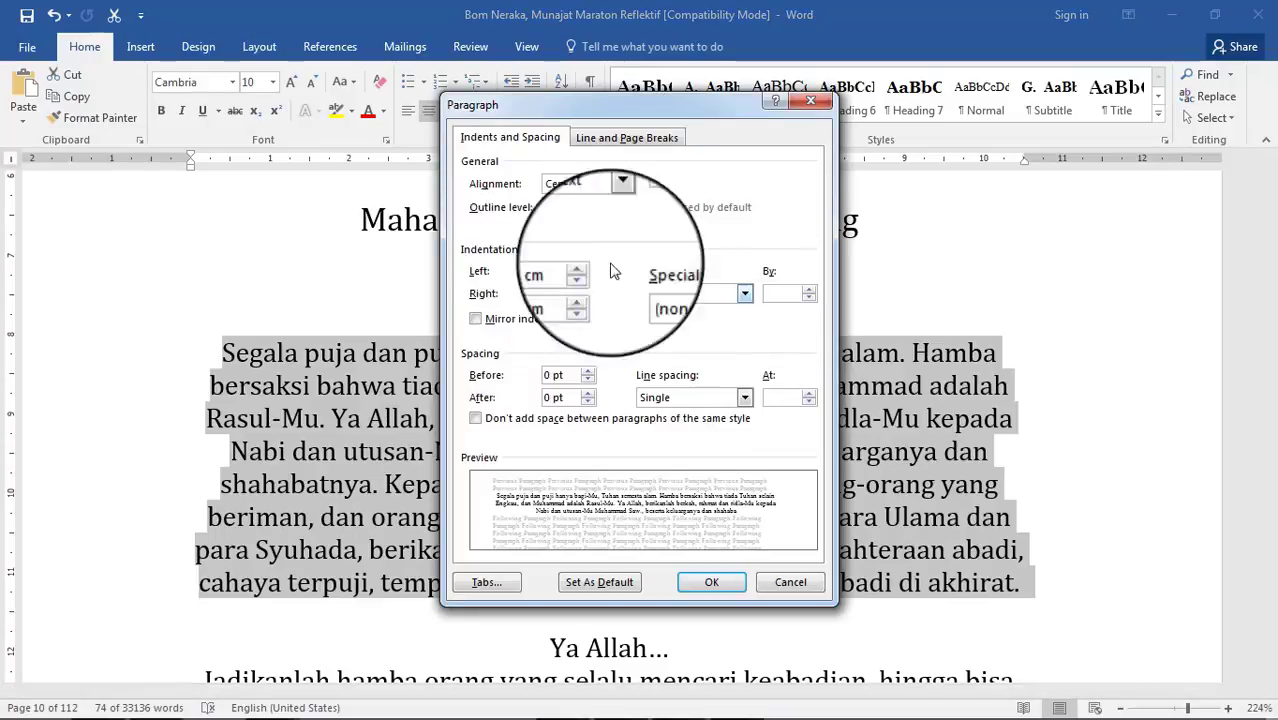
drag(621, 105, 556, 68)
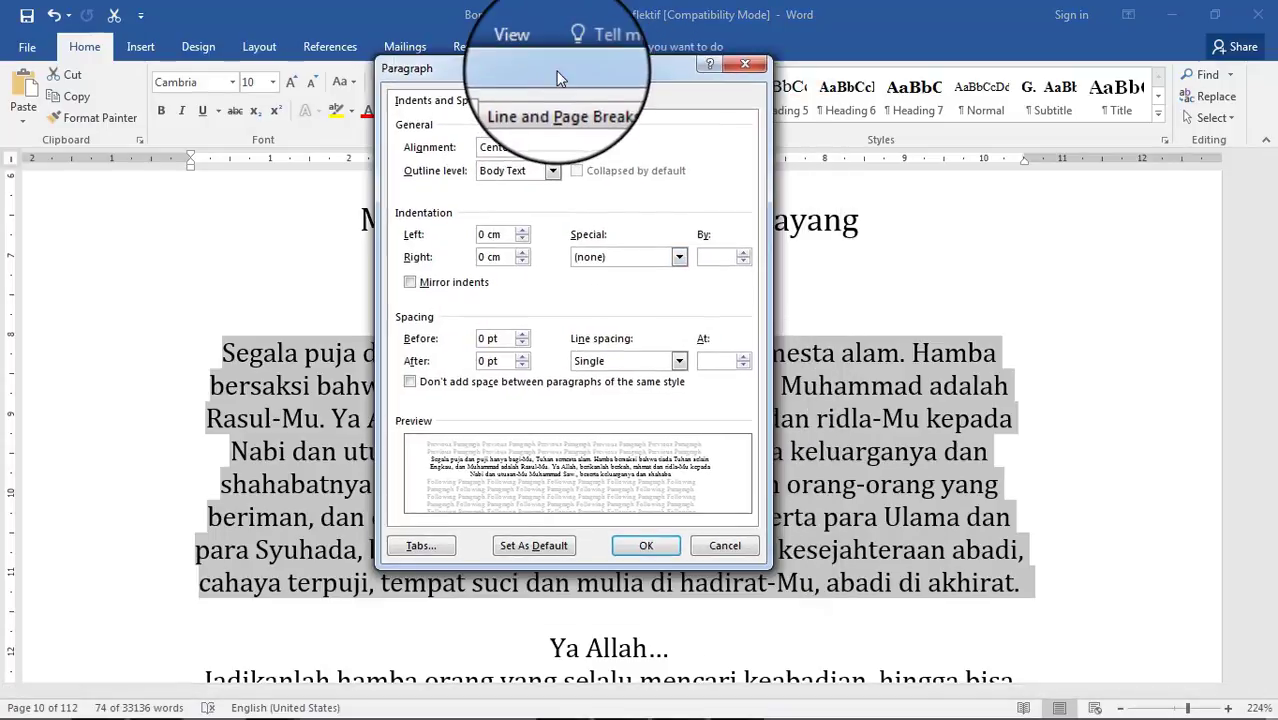
click(640, 365)
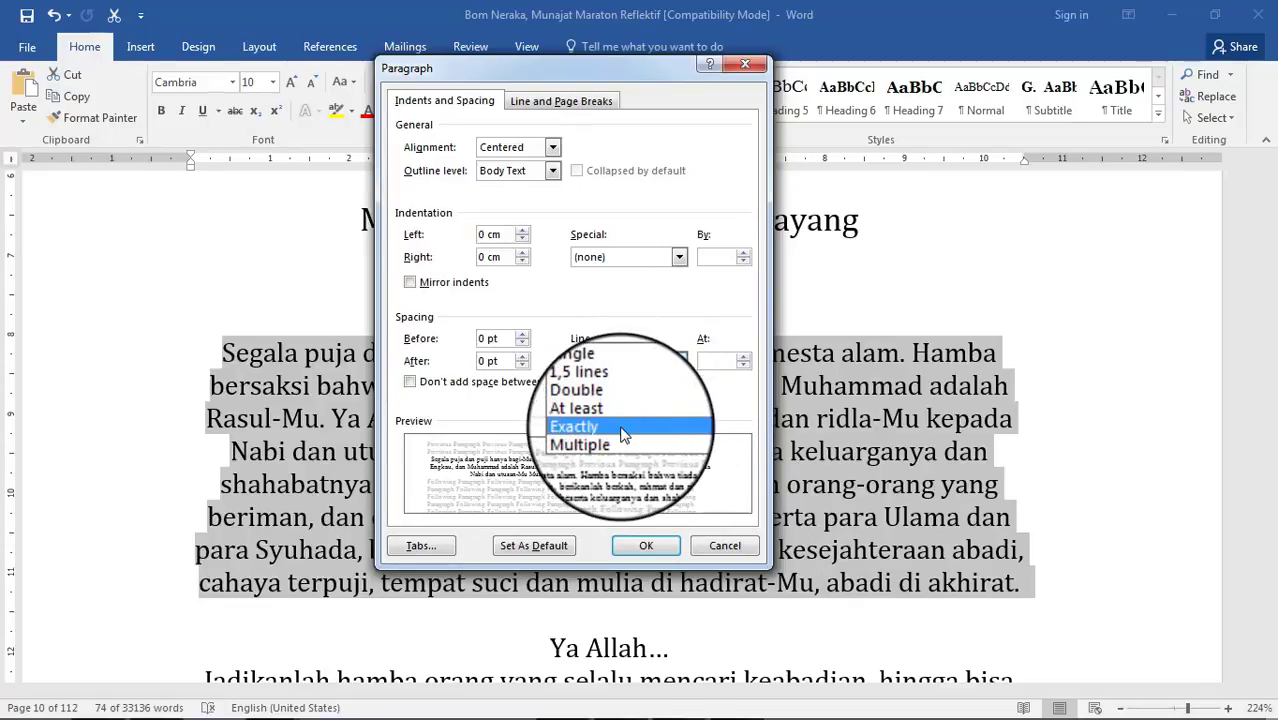
click(622, 432)
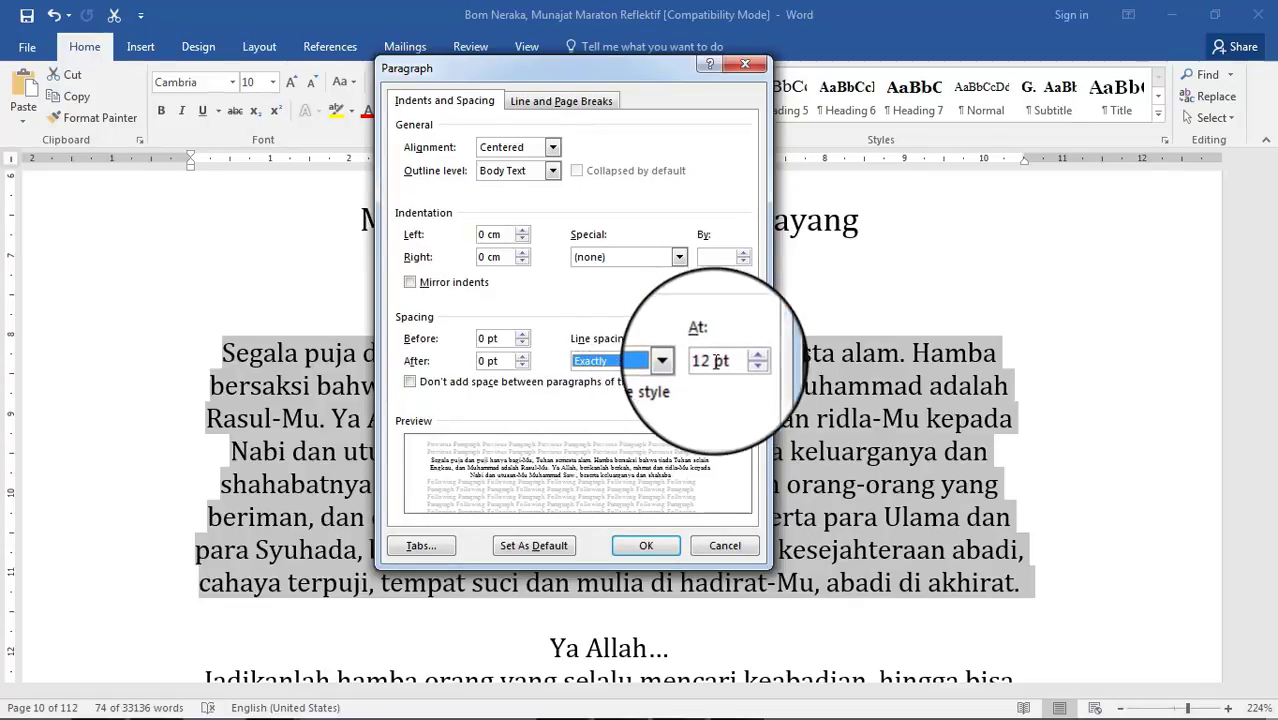
click(660, 365)
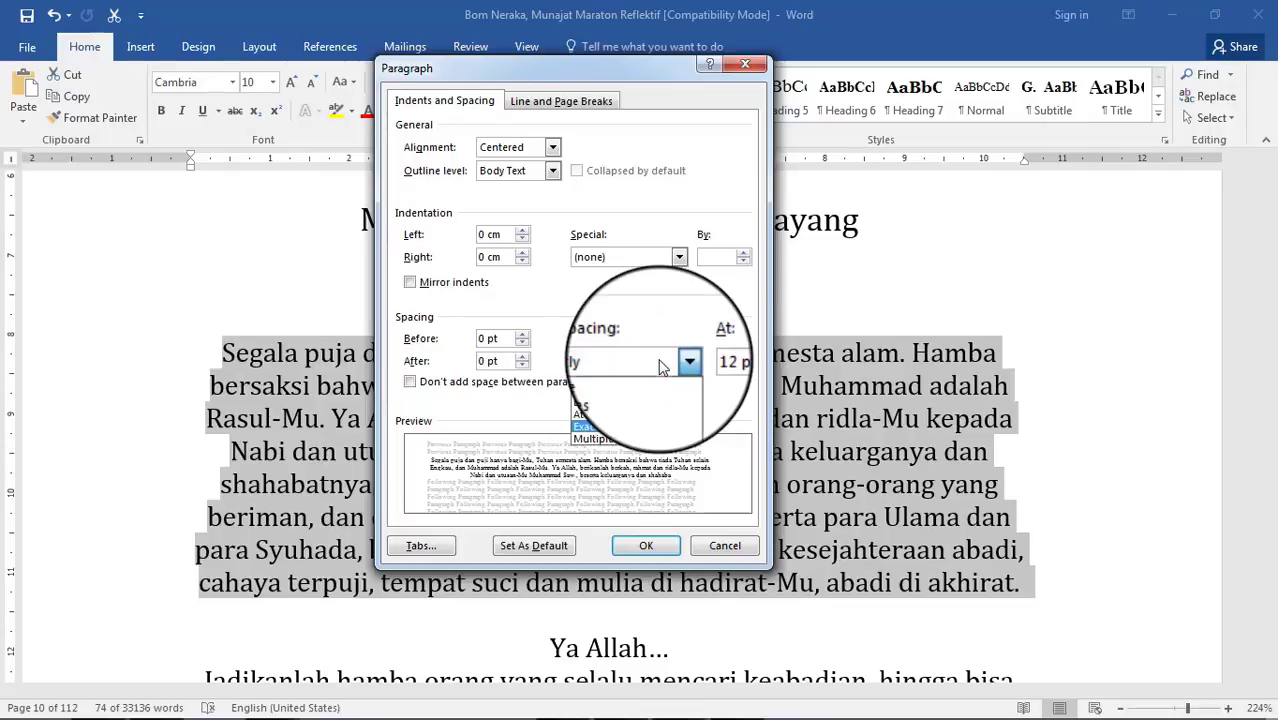
click(640, 374)
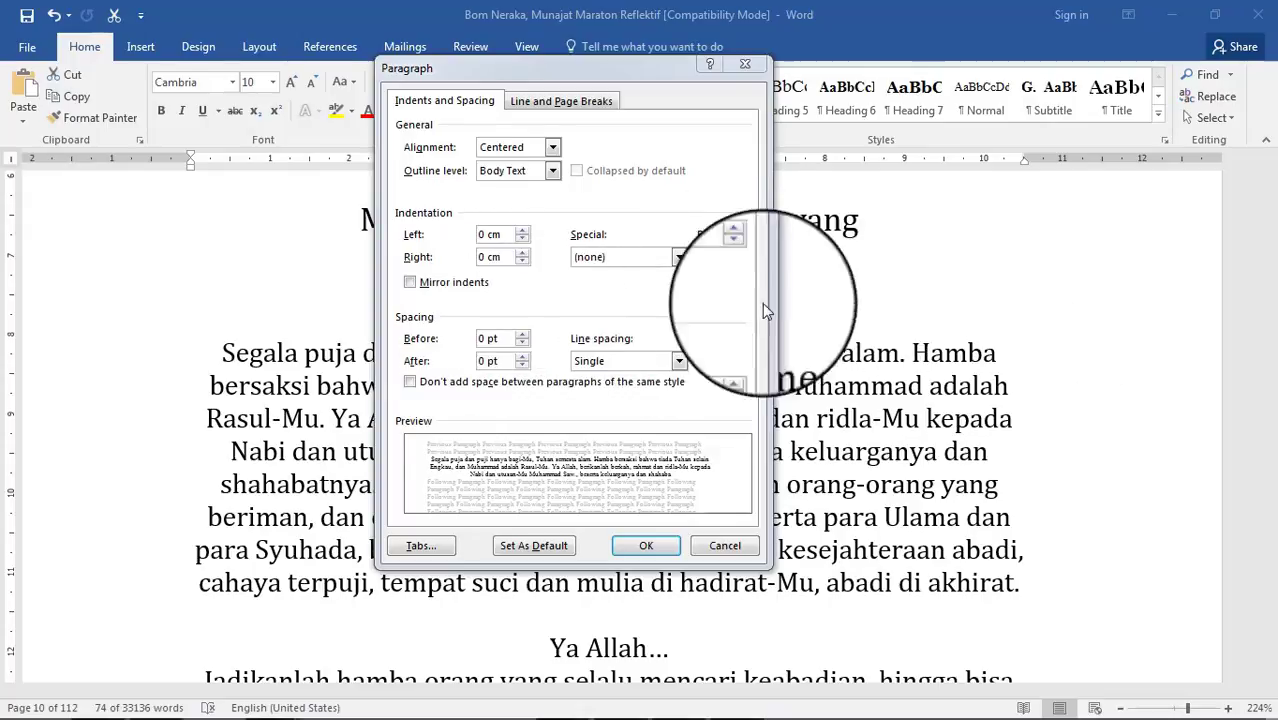
- Raise the Segala puja paragraph's spacing to 36 pt before and 30 pt after
click(522, 335)
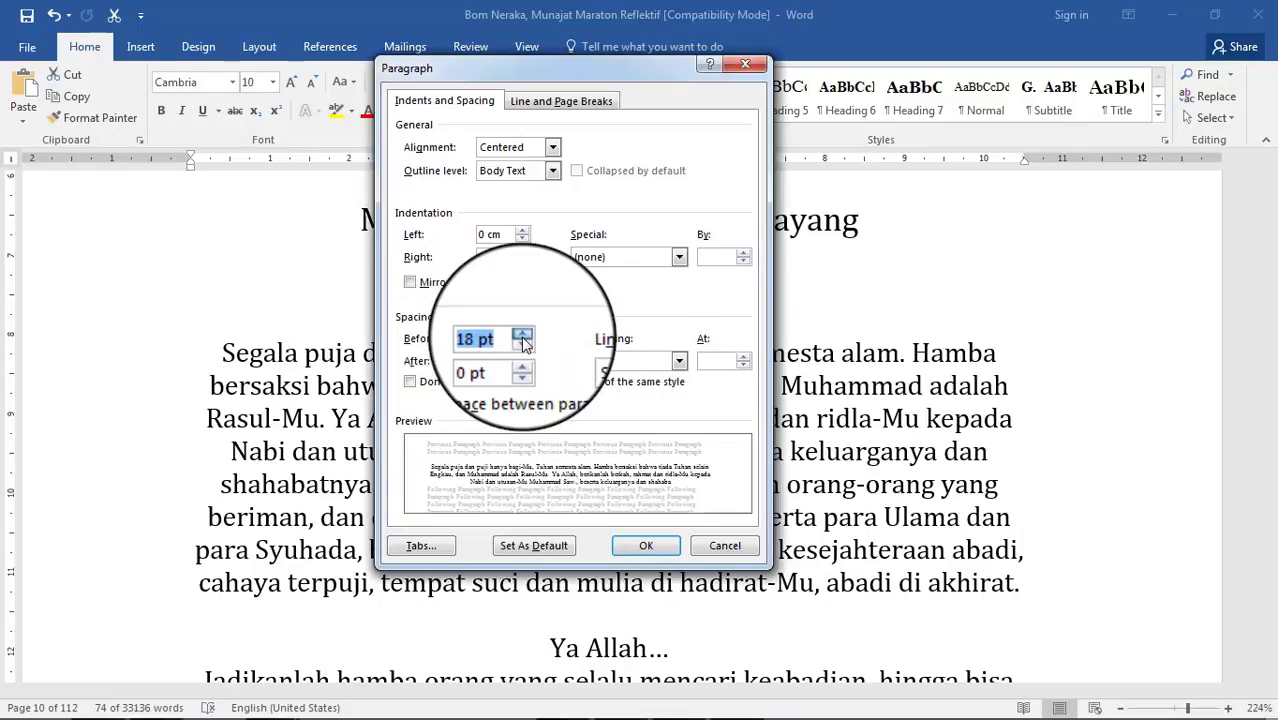
click(522, 335)
click(522, 336)
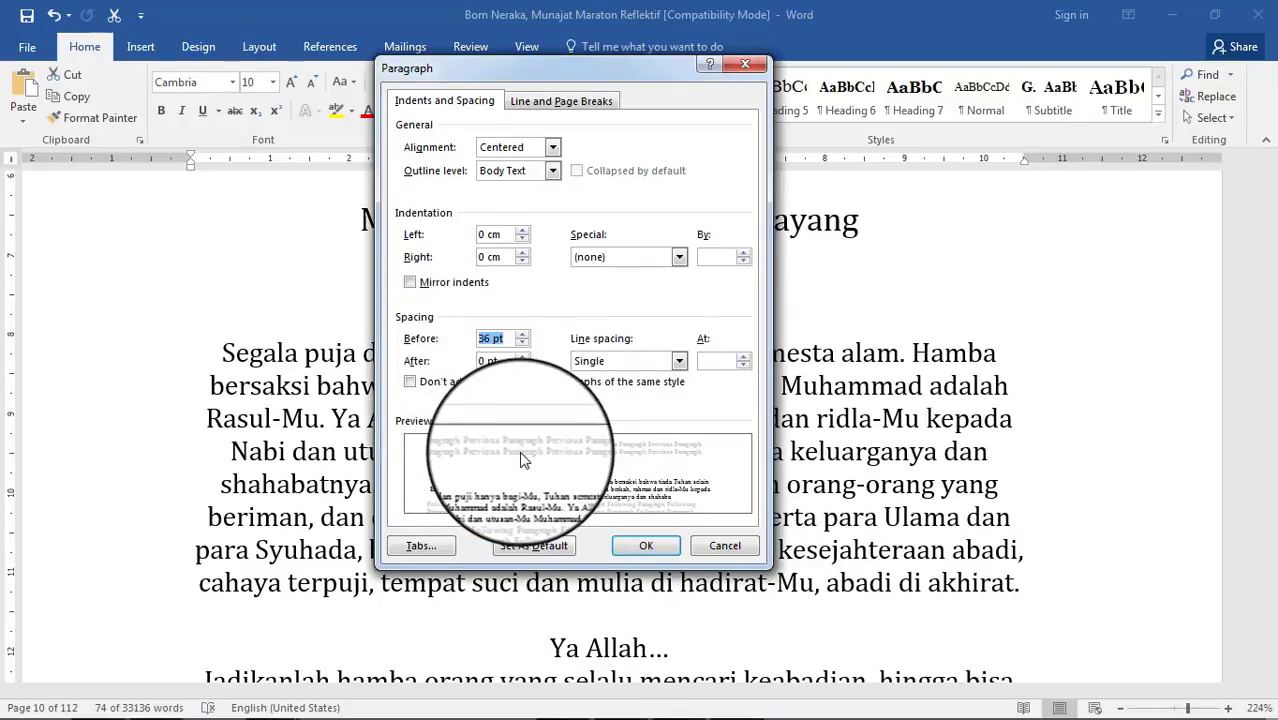
click(522, 356)
click(522, 356)
click(522, 356)
click(522, 356)
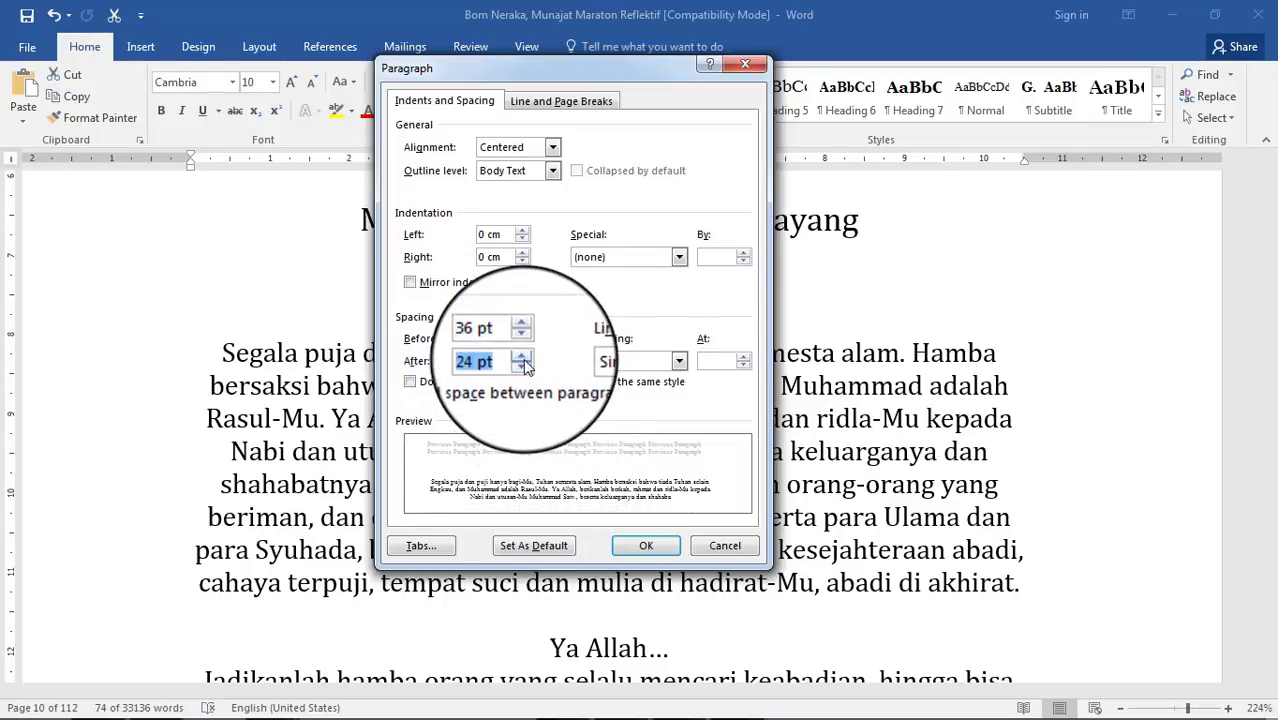
click(522, 356)
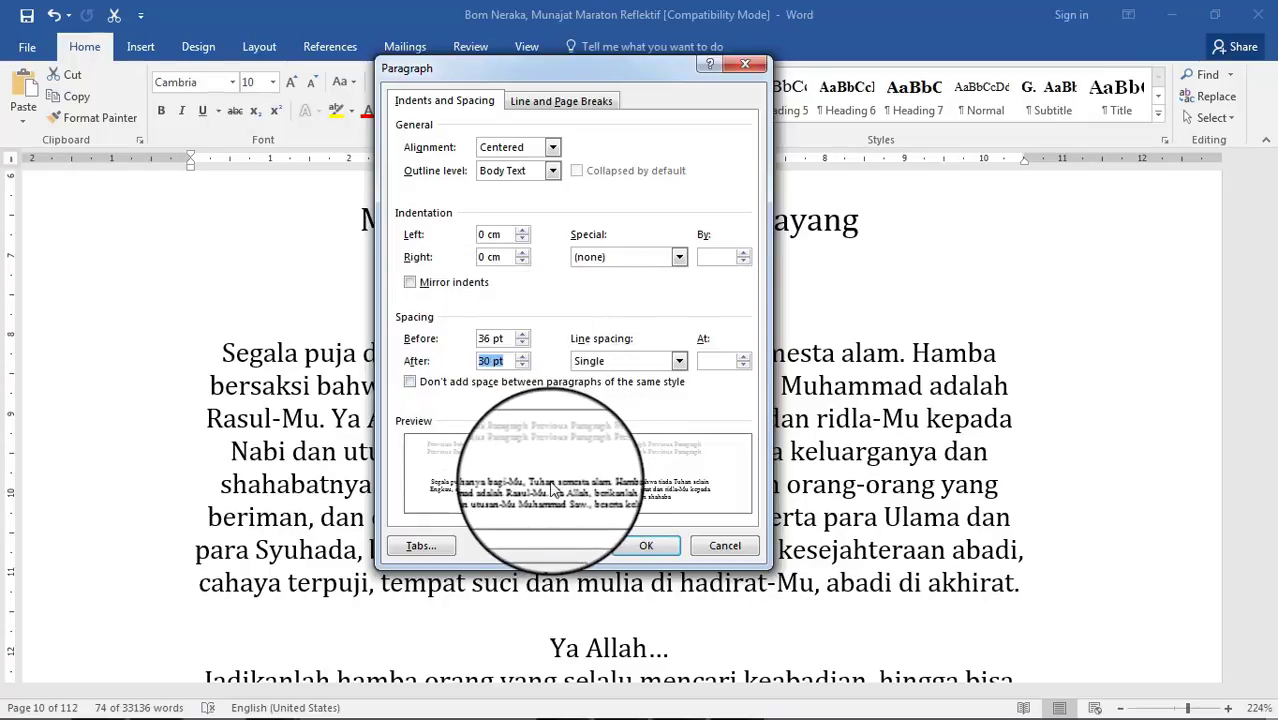